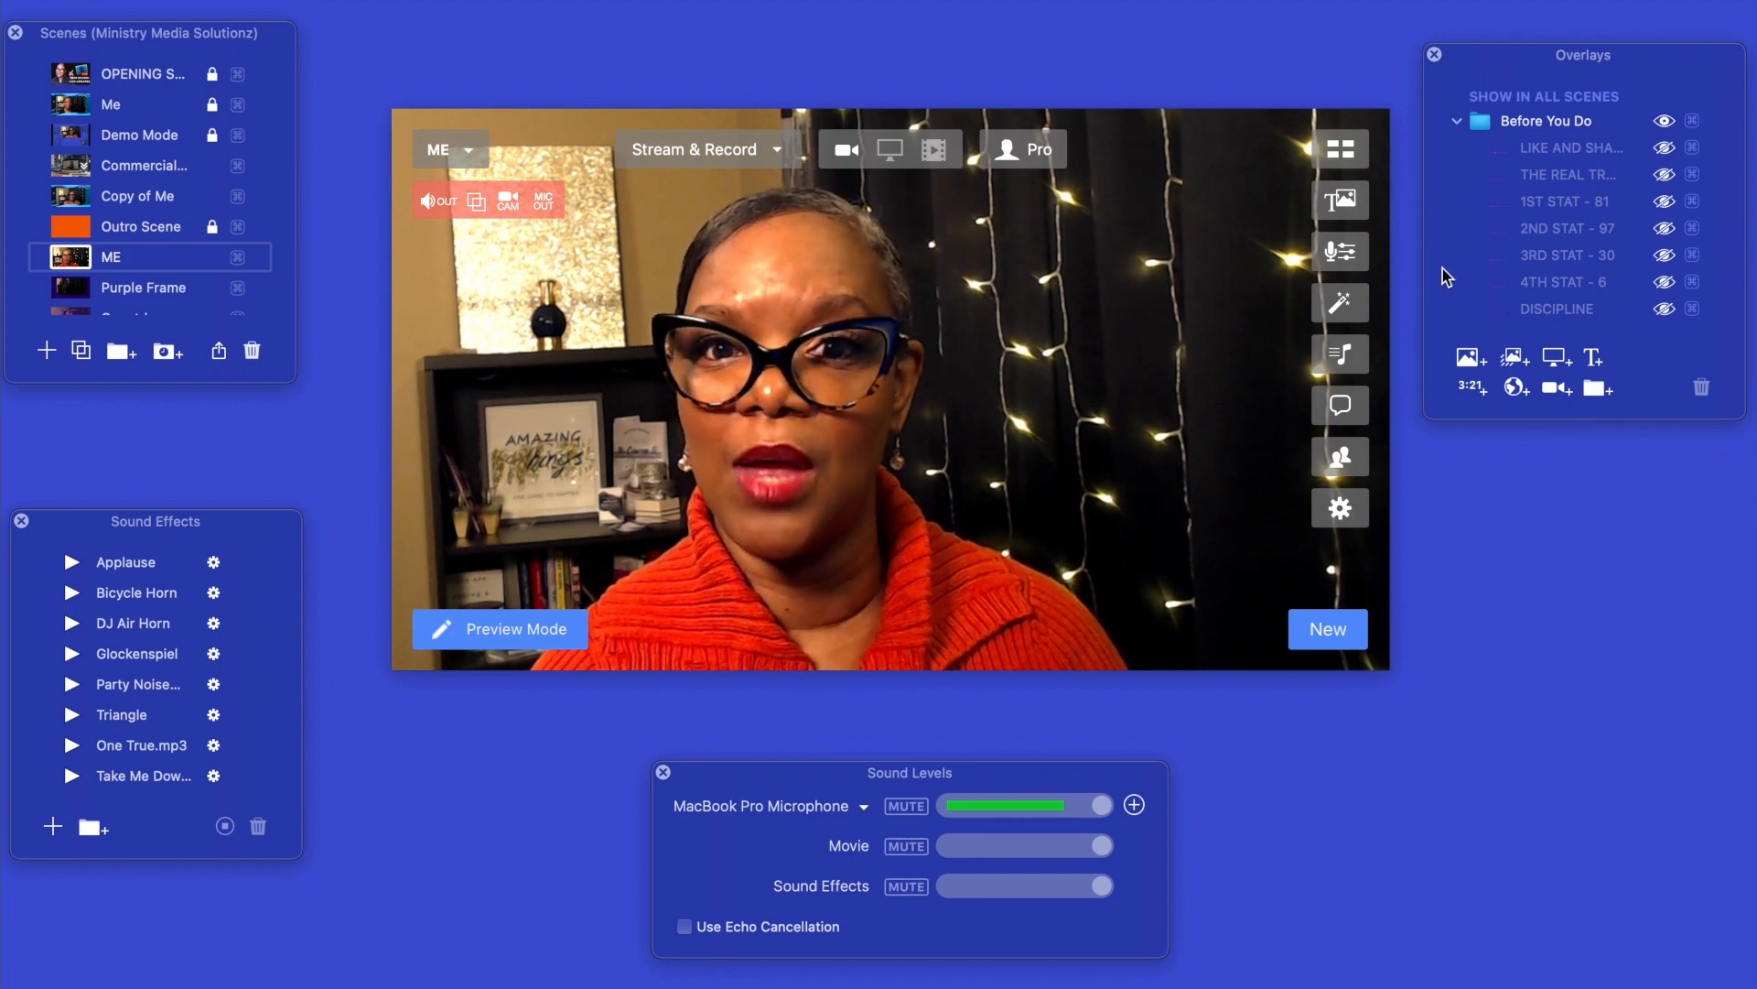
Show the camera effects controls, move them below the overlays, and hide them again.
left_click(1339, 303)
left_click_drag(1536, 494, 1536, 538)
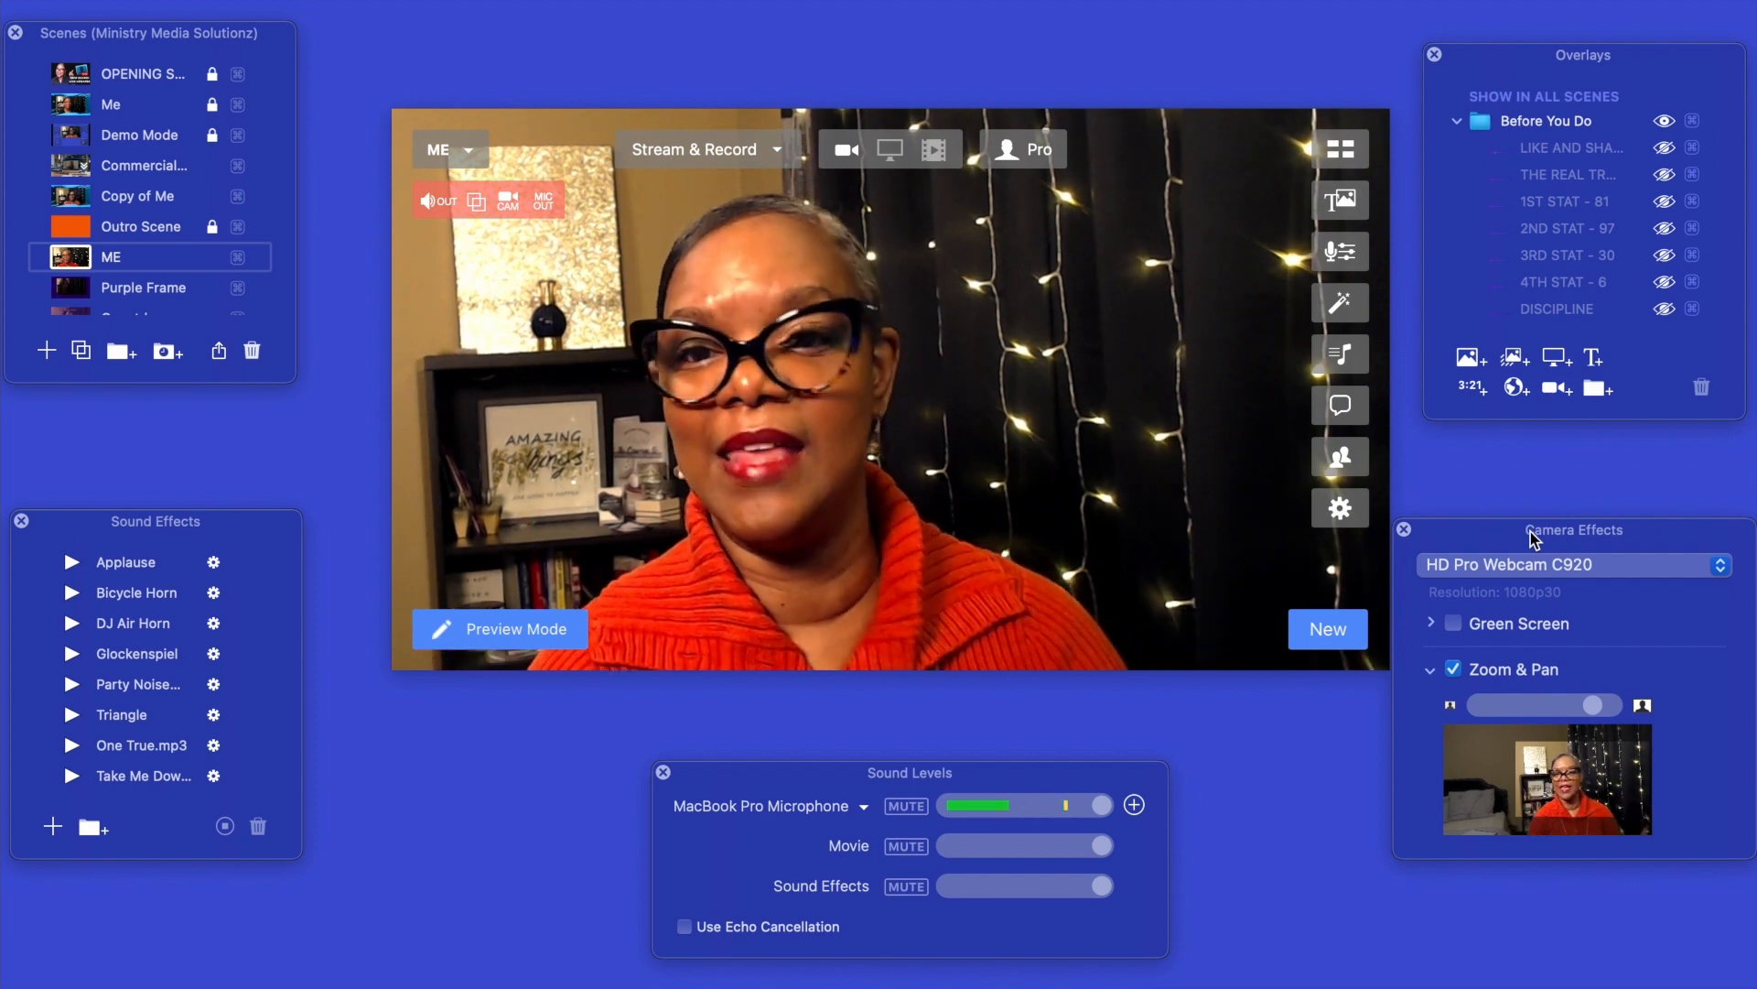
left_click(1342, 303)
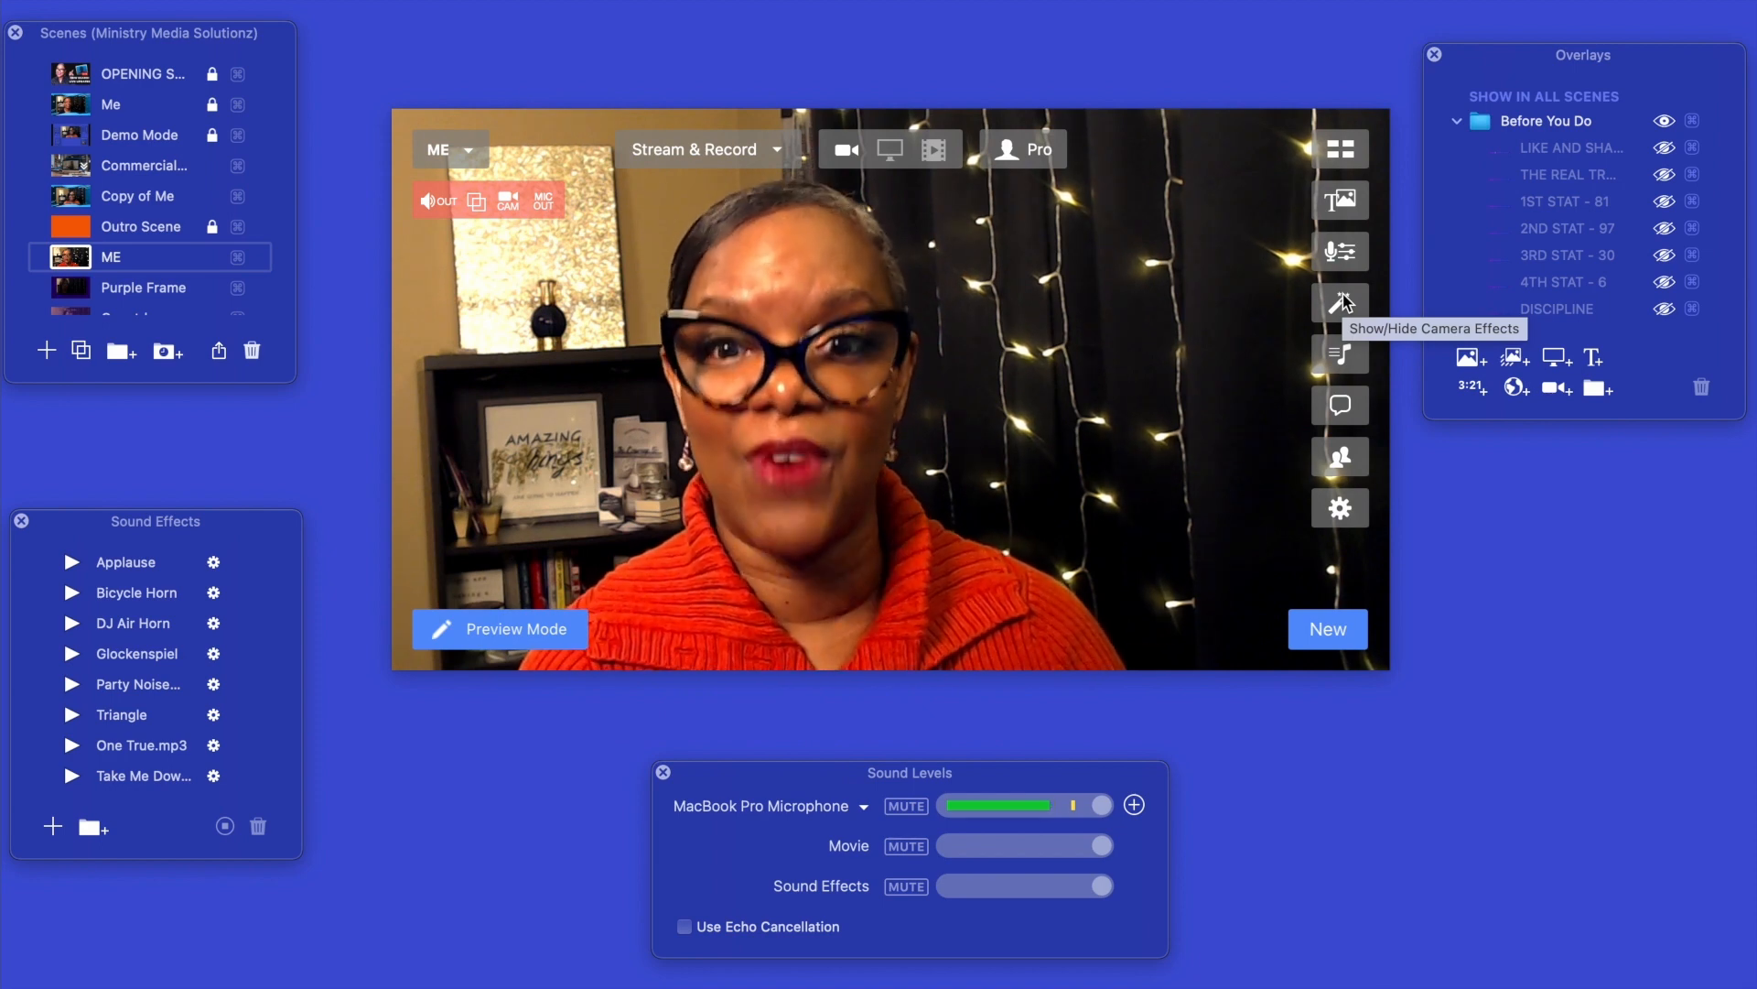
Review the connected streaming destinations in the preferences and the platforms offered for a new destination.
left_click(1341, 510)
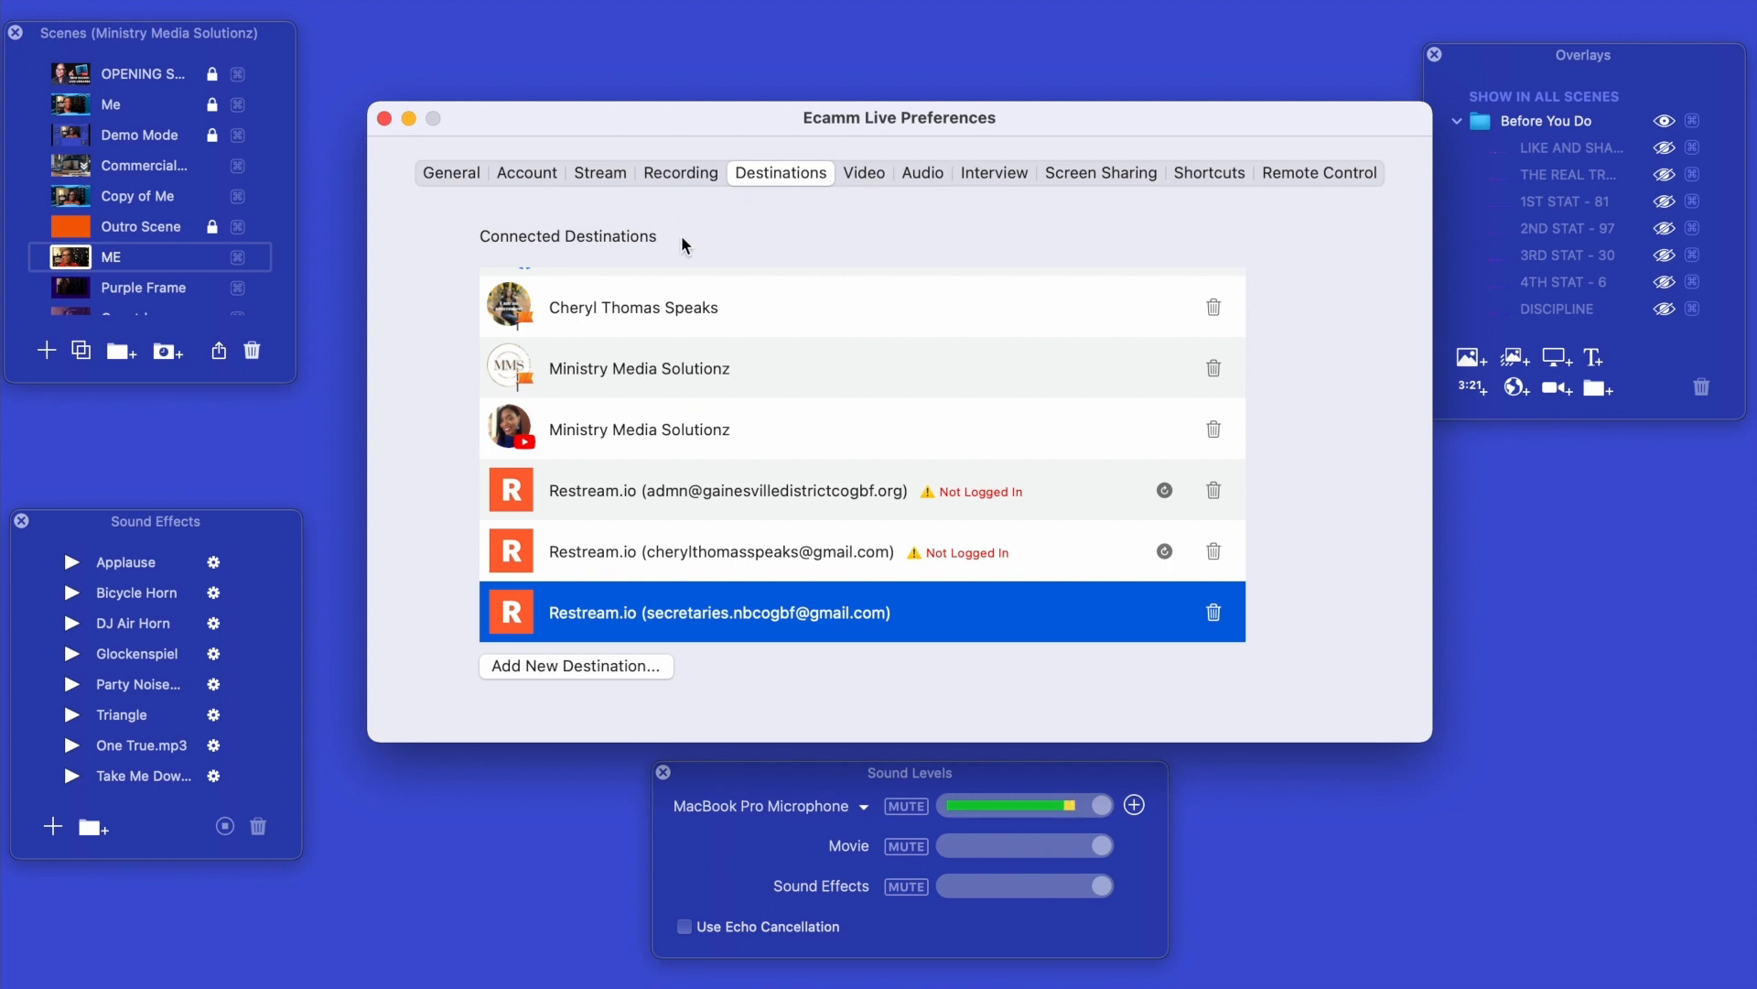
scroll(793, 349, "up", 3)
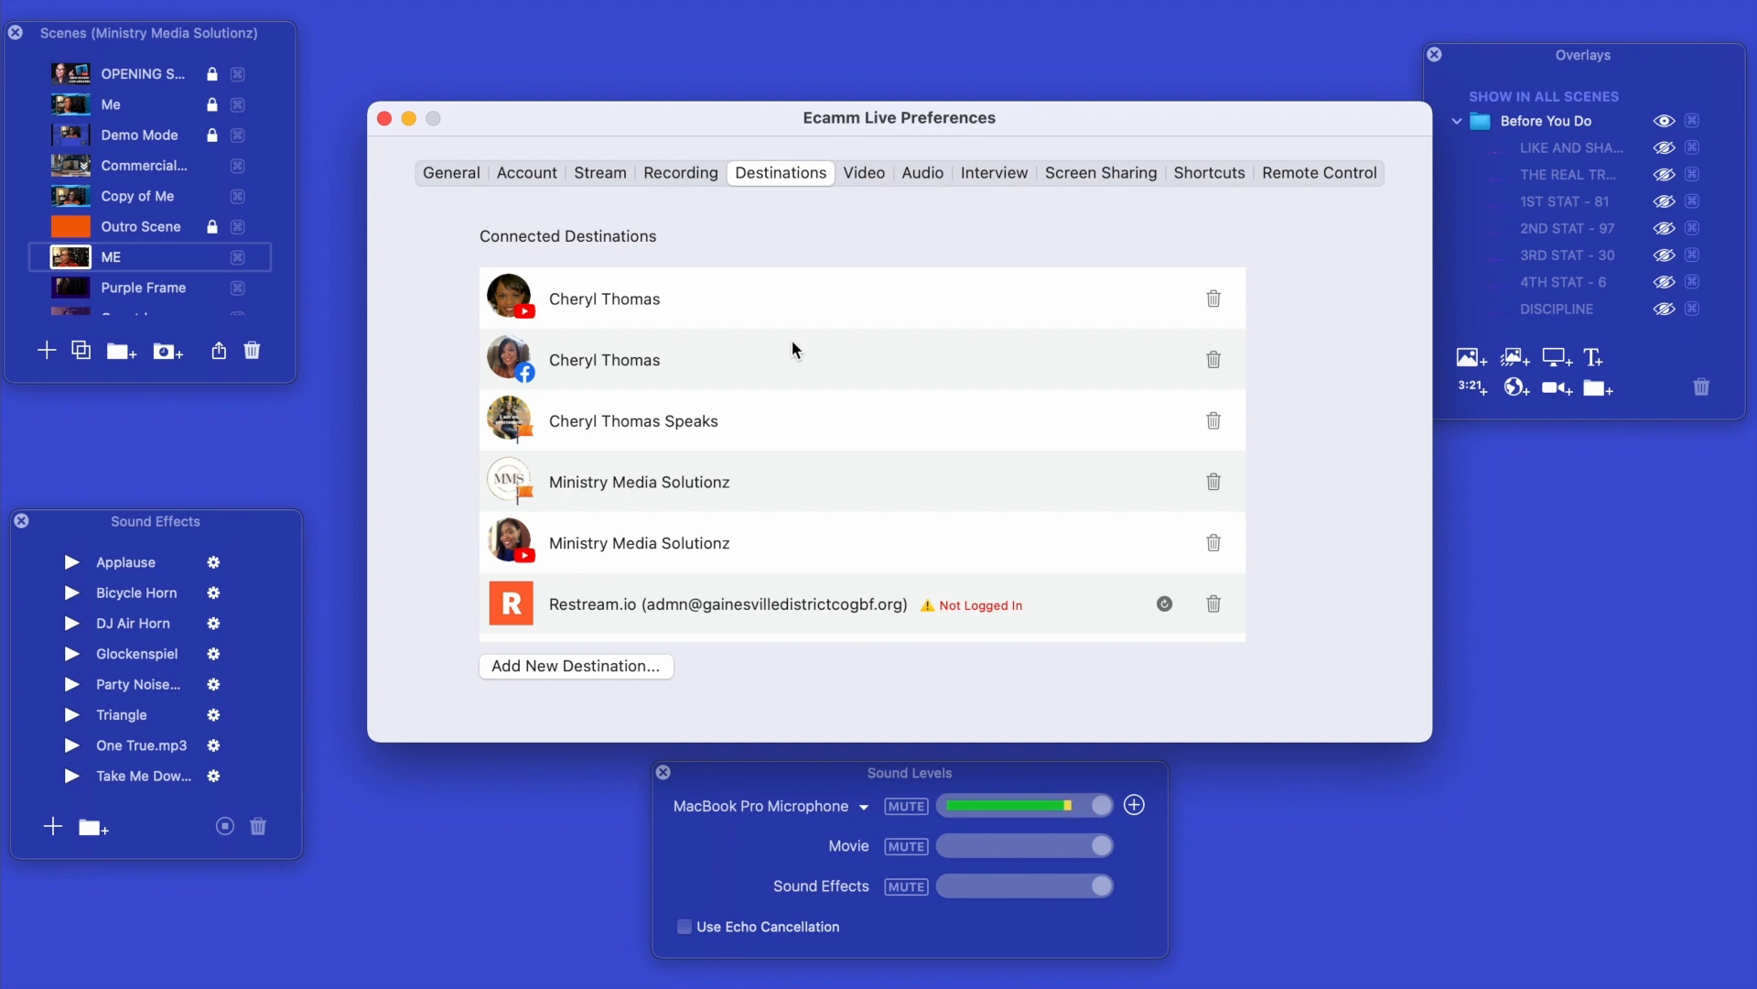
scroll(792, 349, "down", 3)
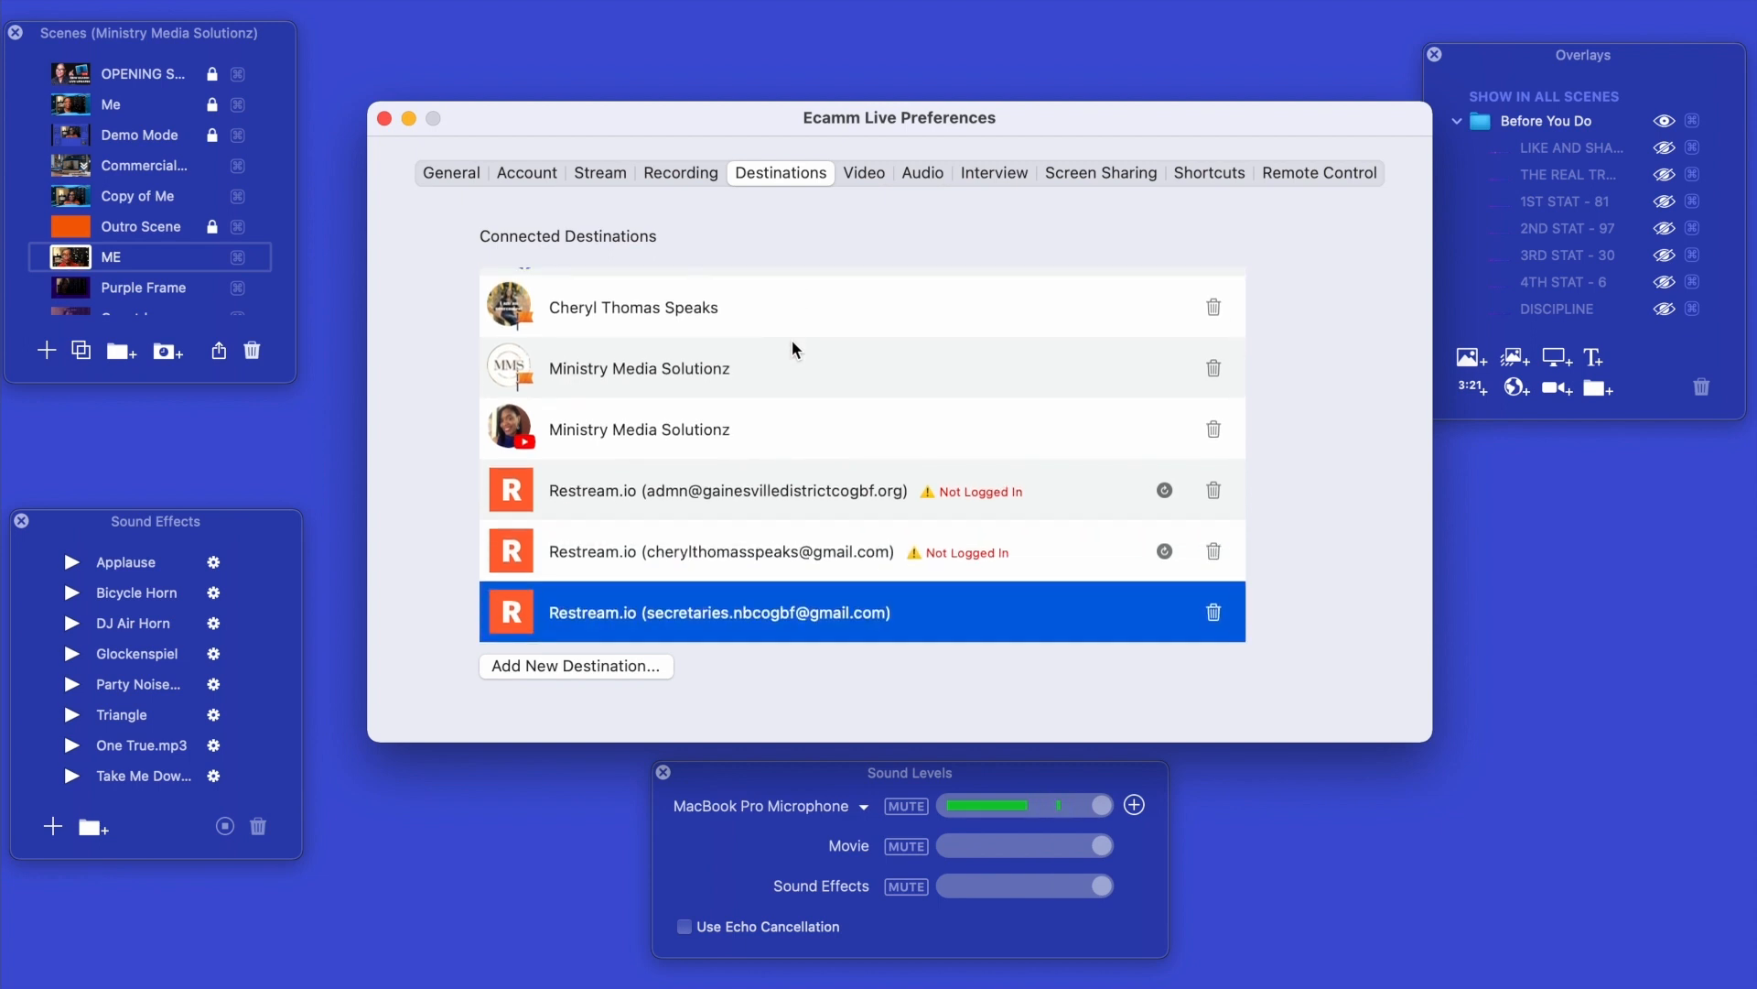
scroll(792, 341, "down", 1)
left_click(606, 667)
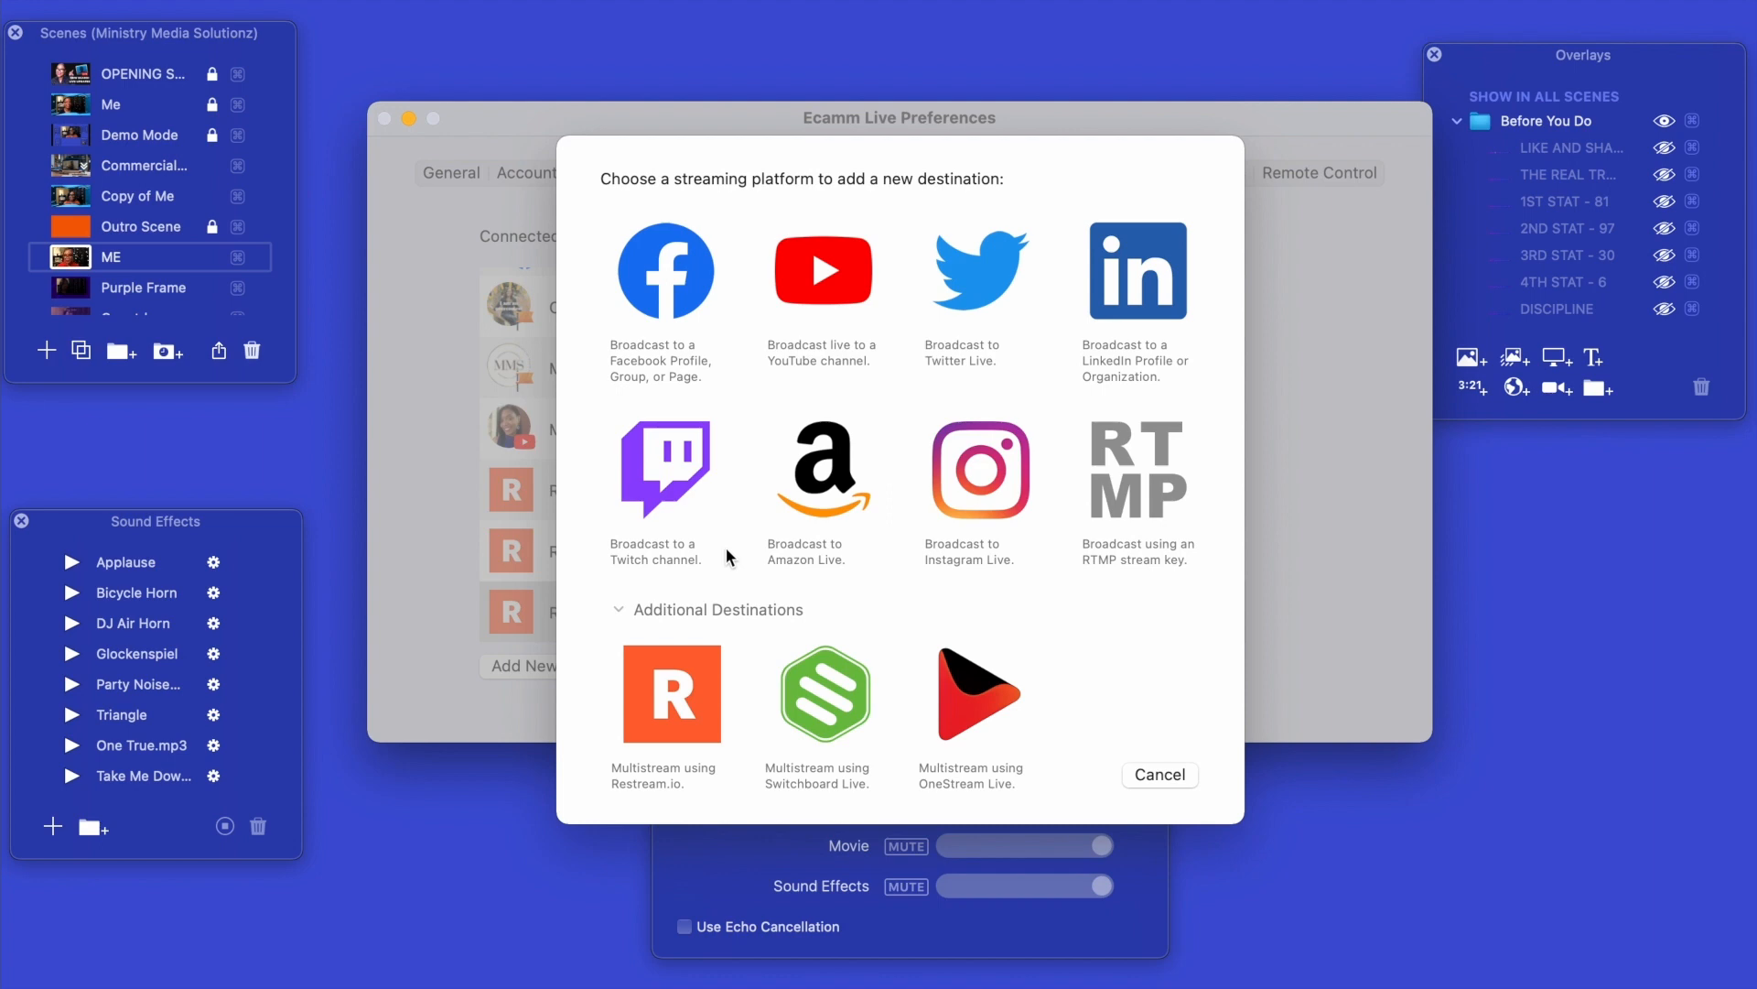
left_click(1155, 774)
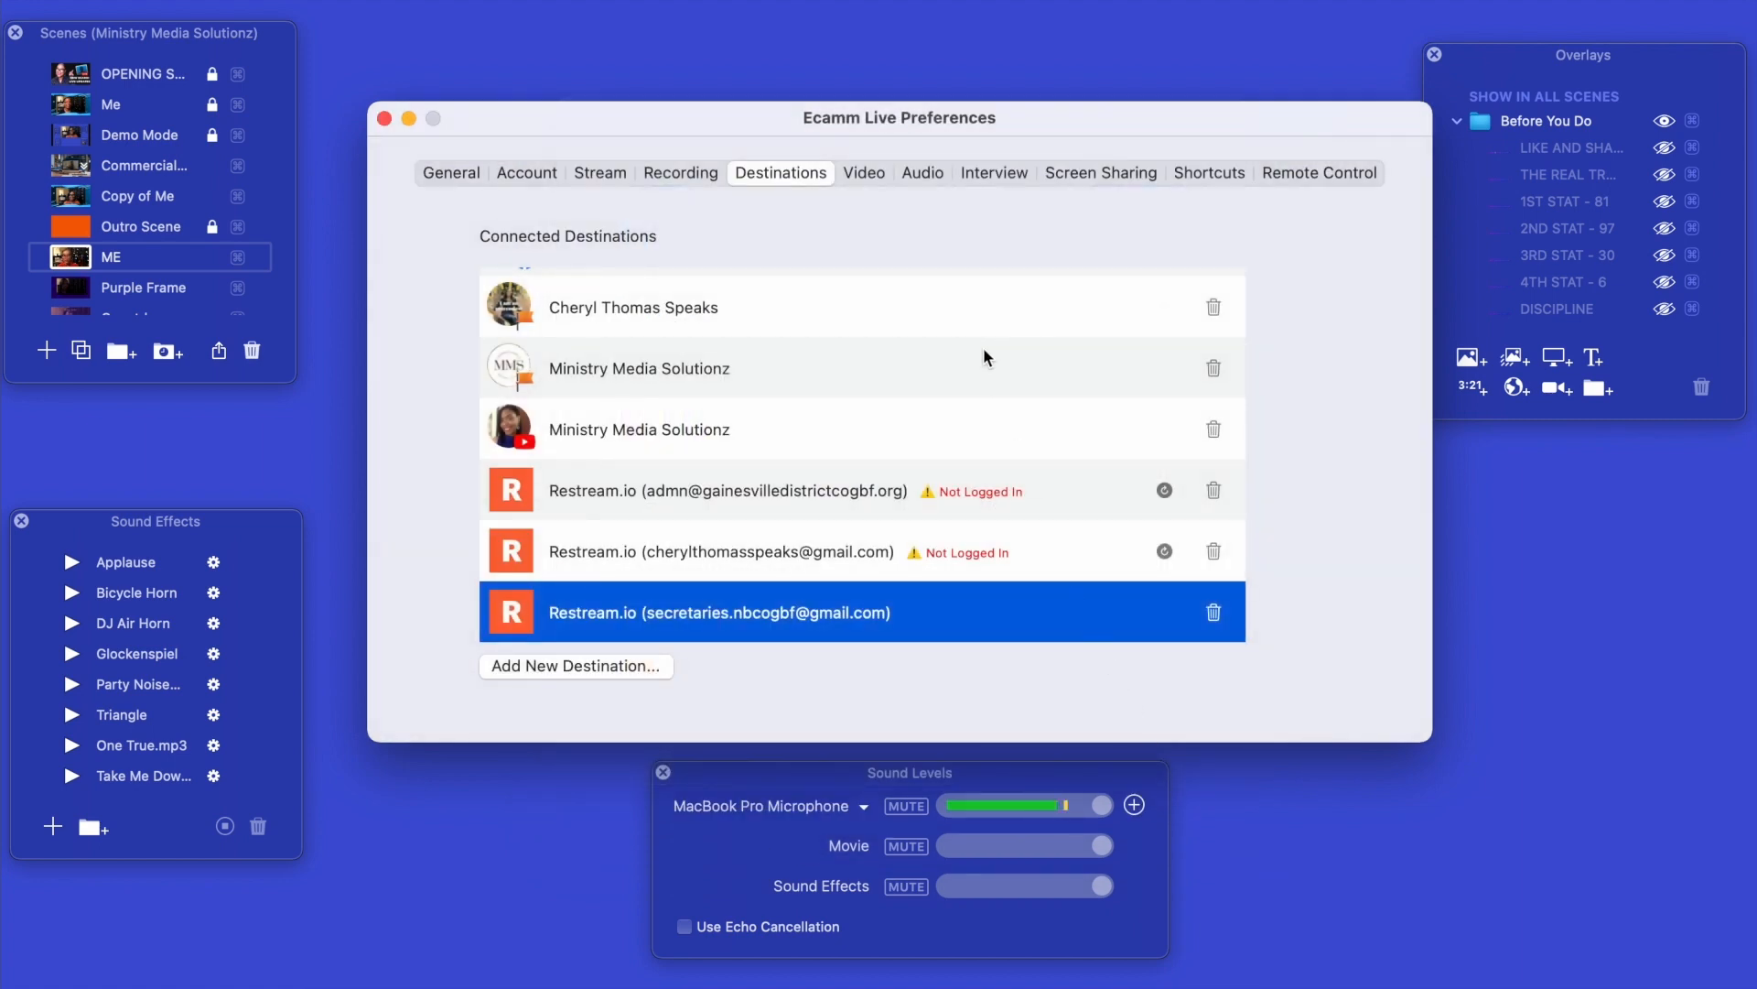
scroll(963, 438, "up", 1)
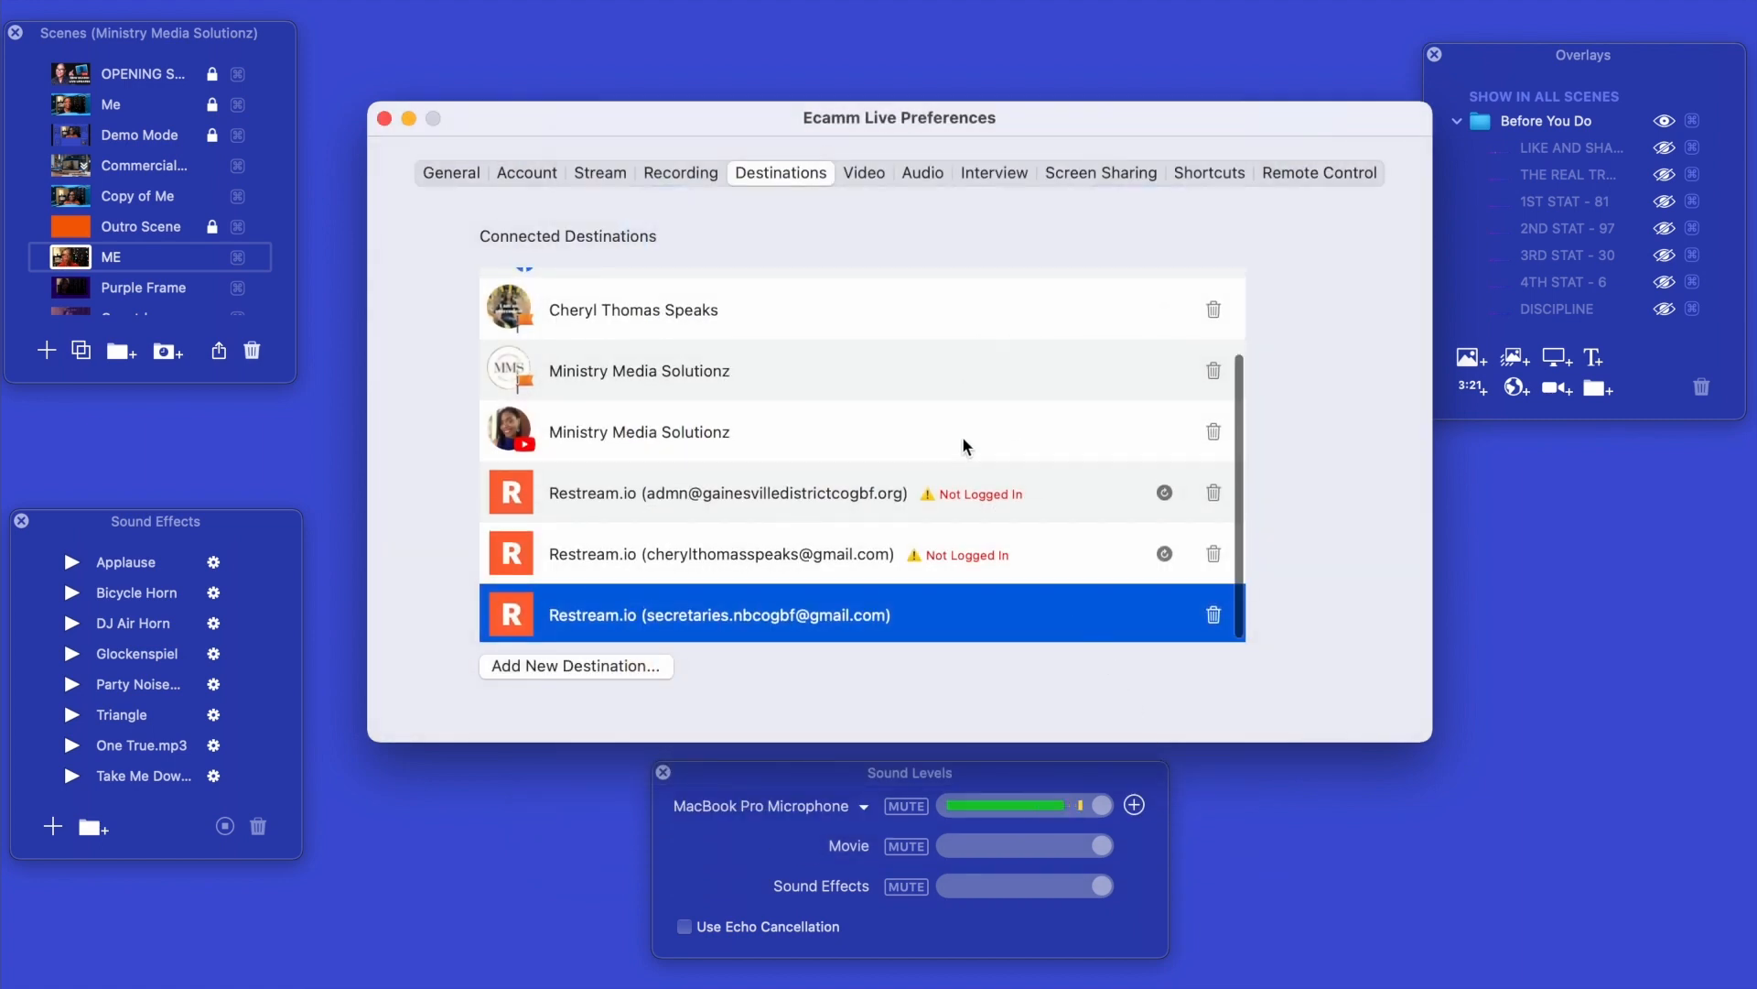
left_click(384, 119)
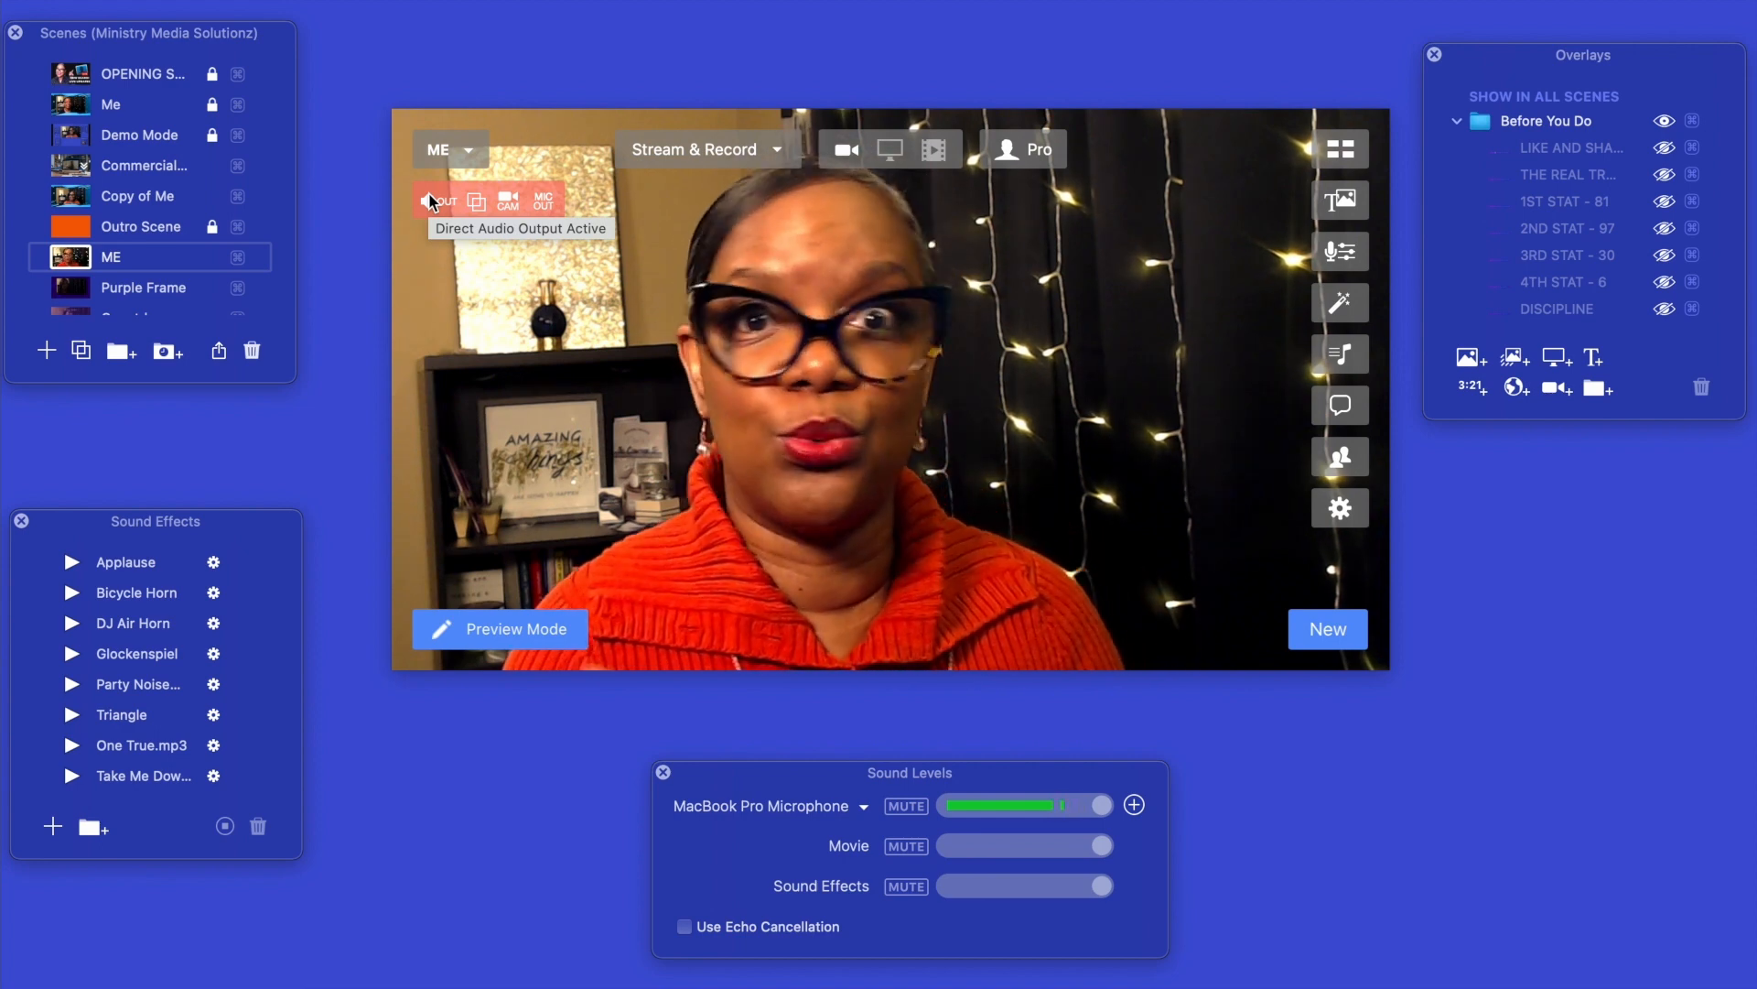
Start a new broadcast and remove the preselected YouTube and Facebook destinations from it.
mouse_move(1297, 588)
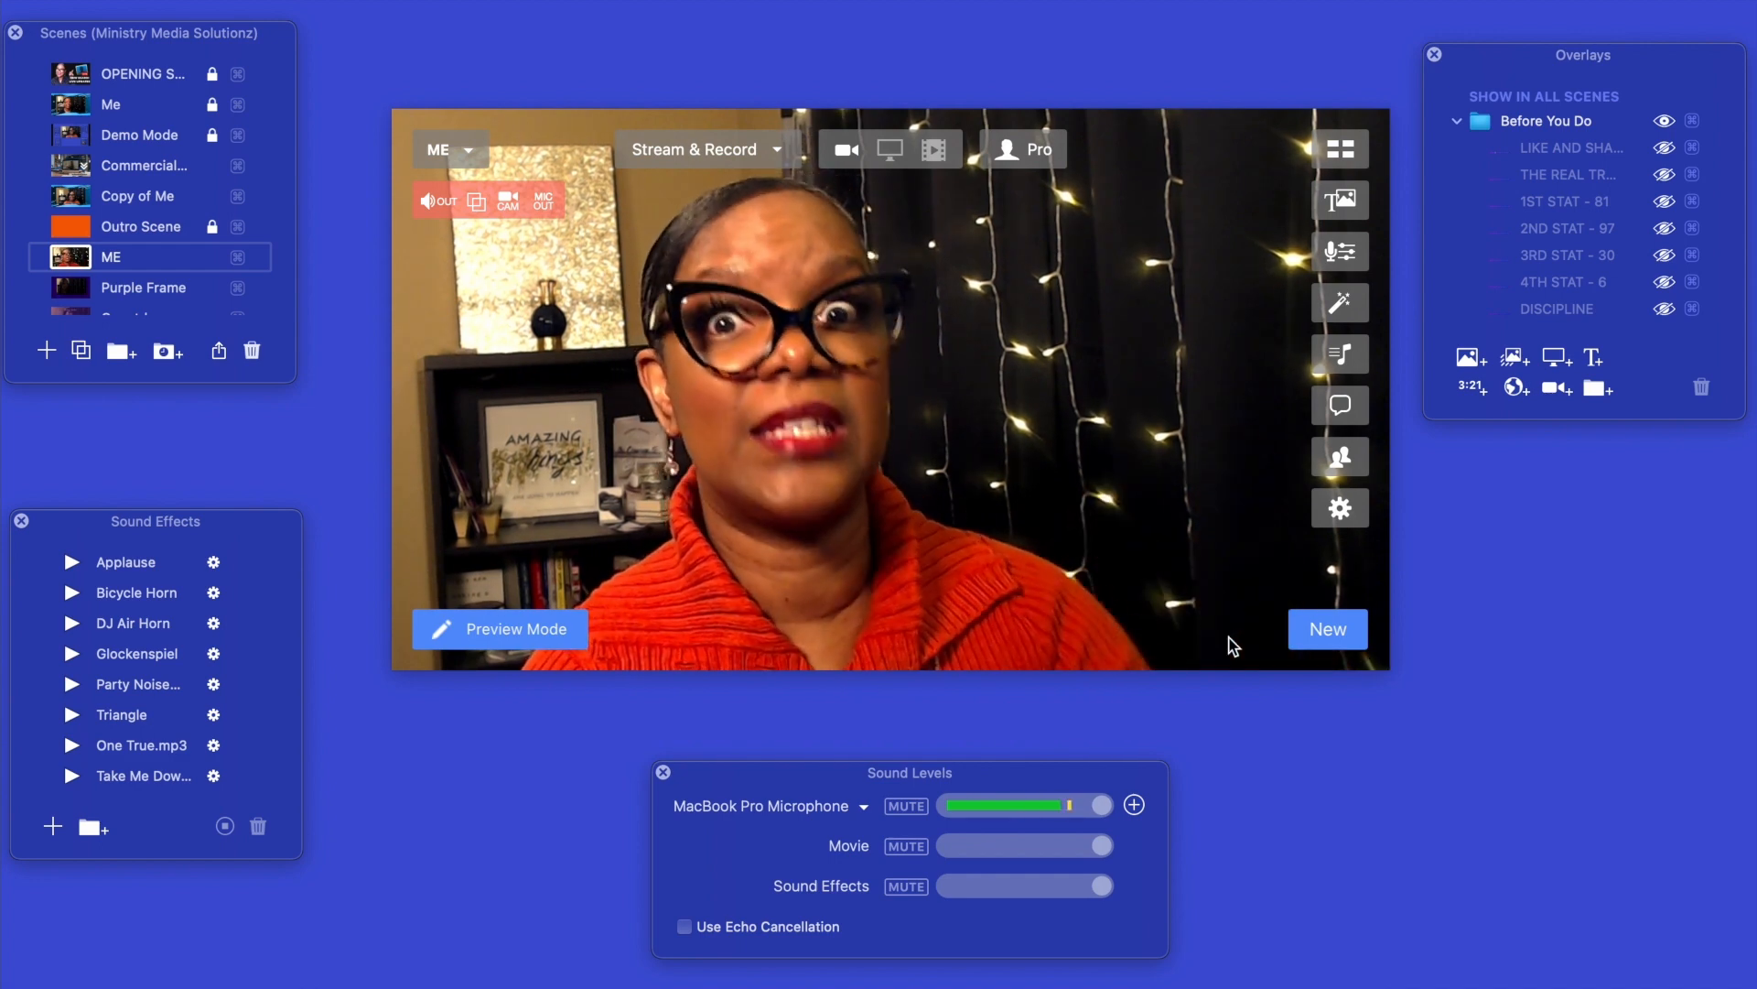
left_click(1316, 631)
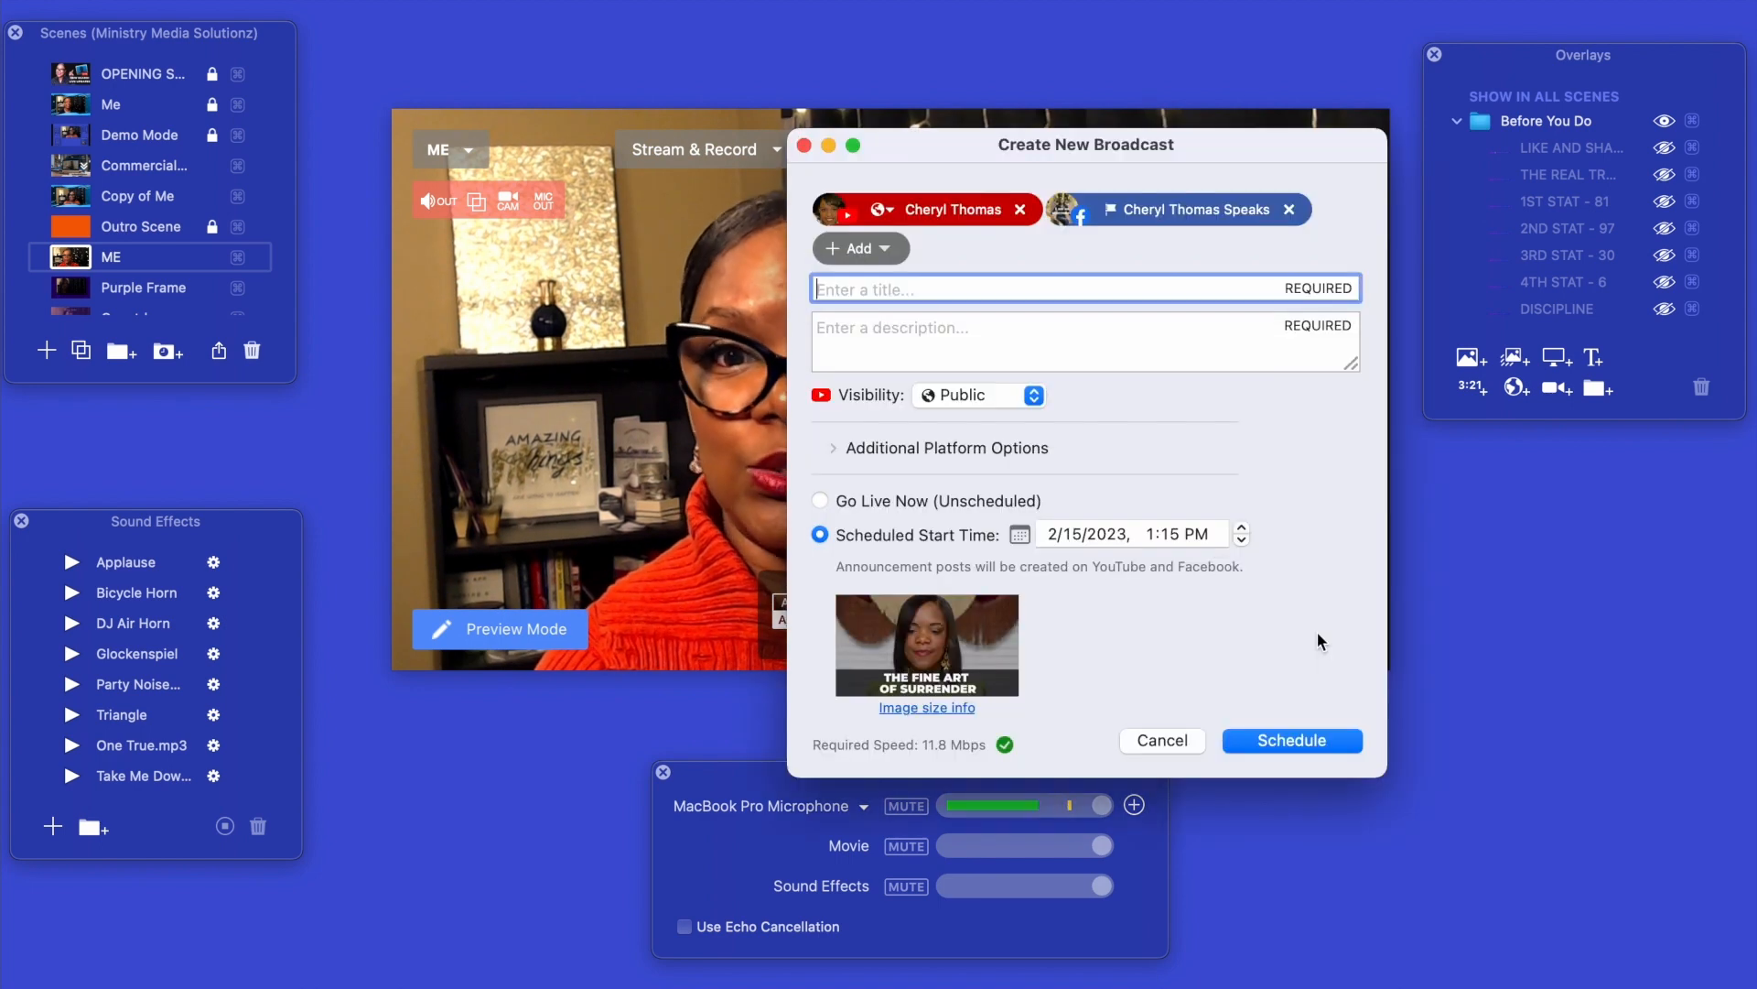
left_click_drag(1063, 162, 1304, 144)
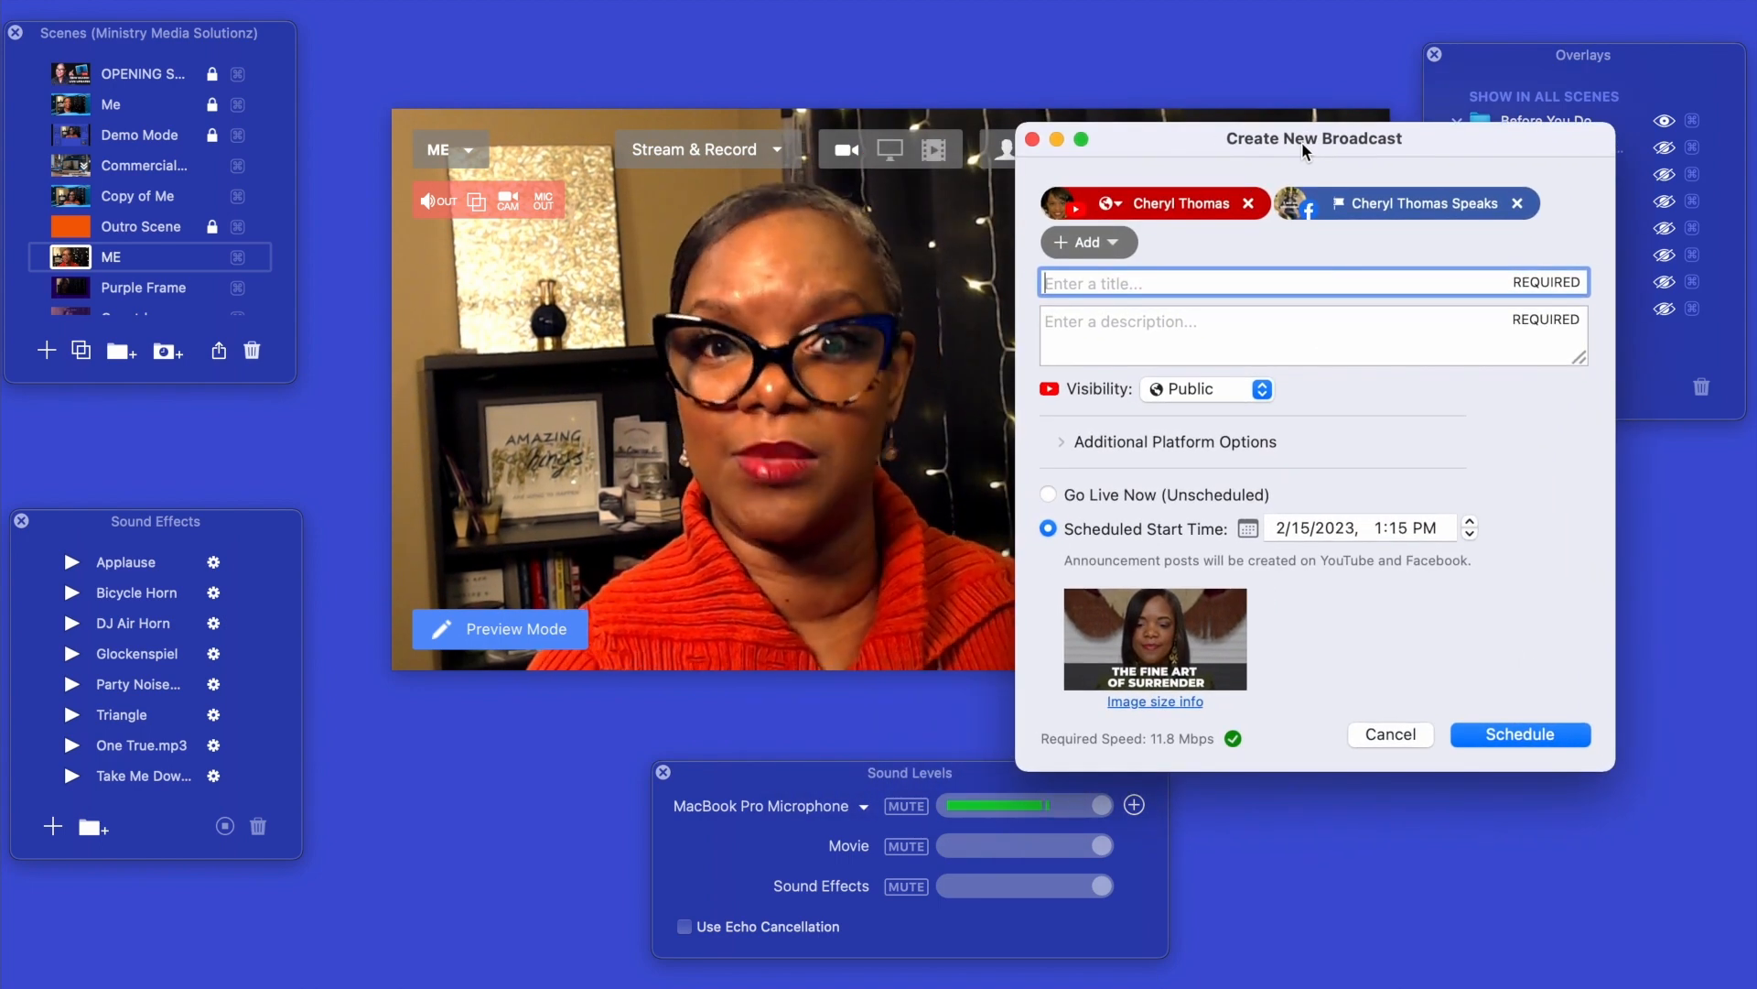
left_click(1249, 203)
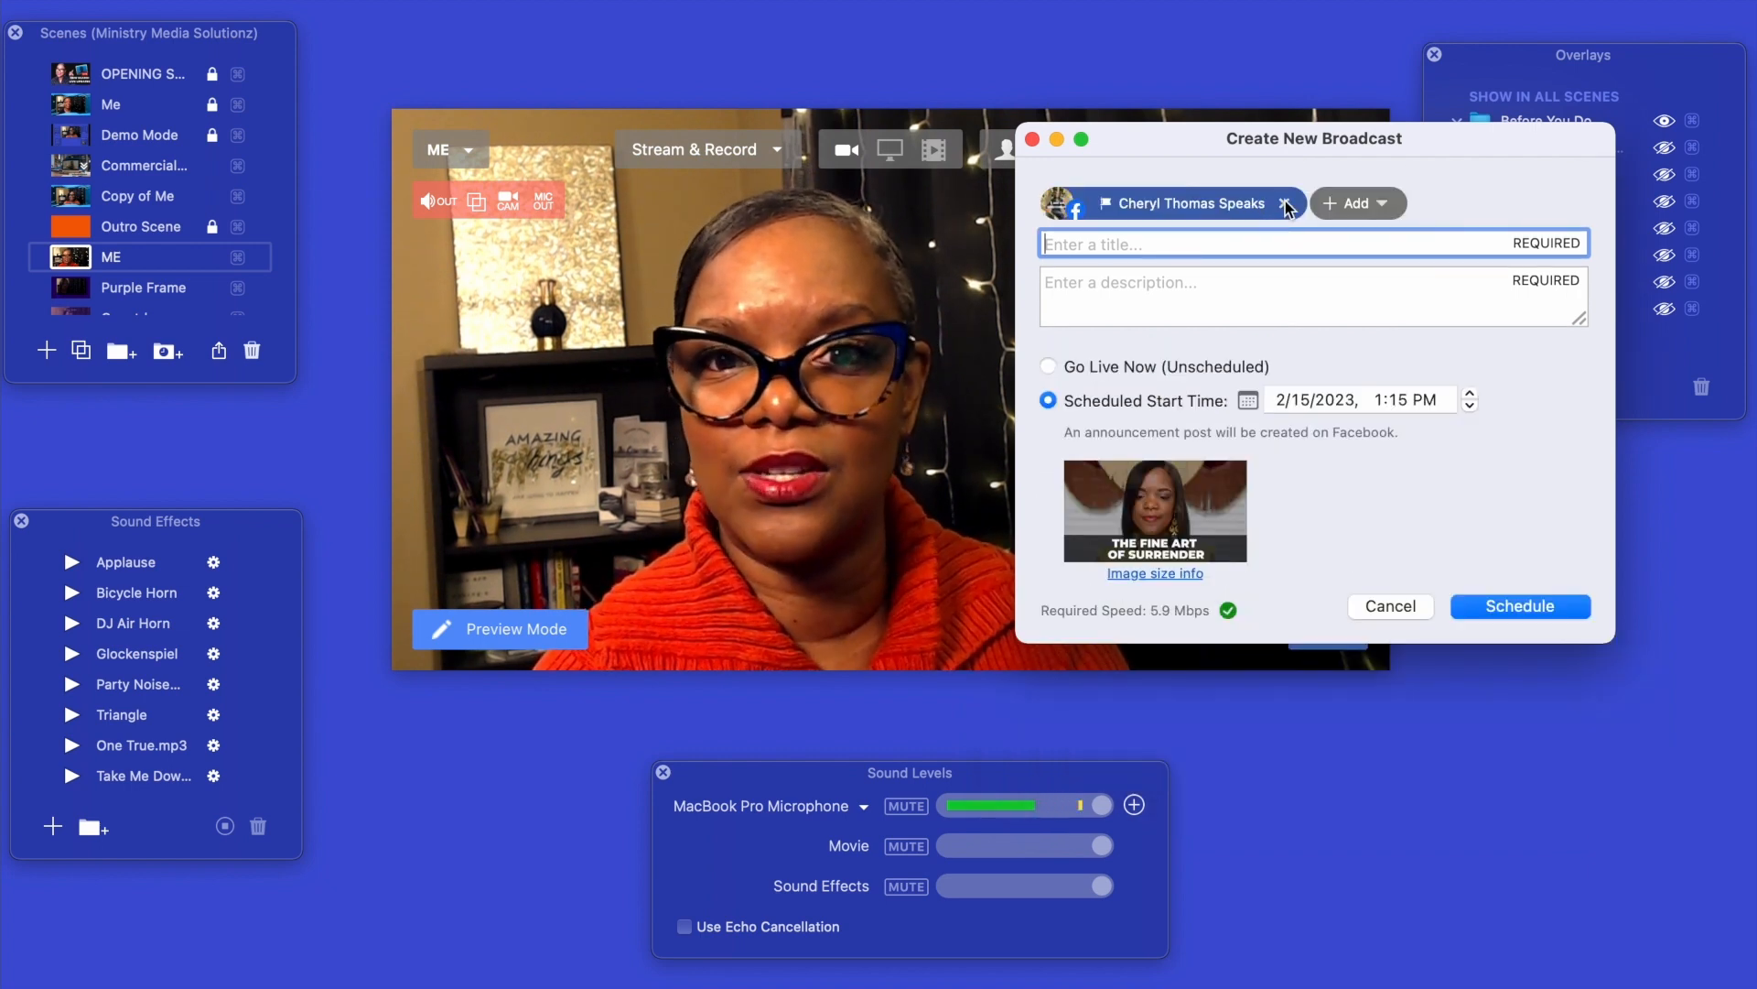
left_click(1283, 202)
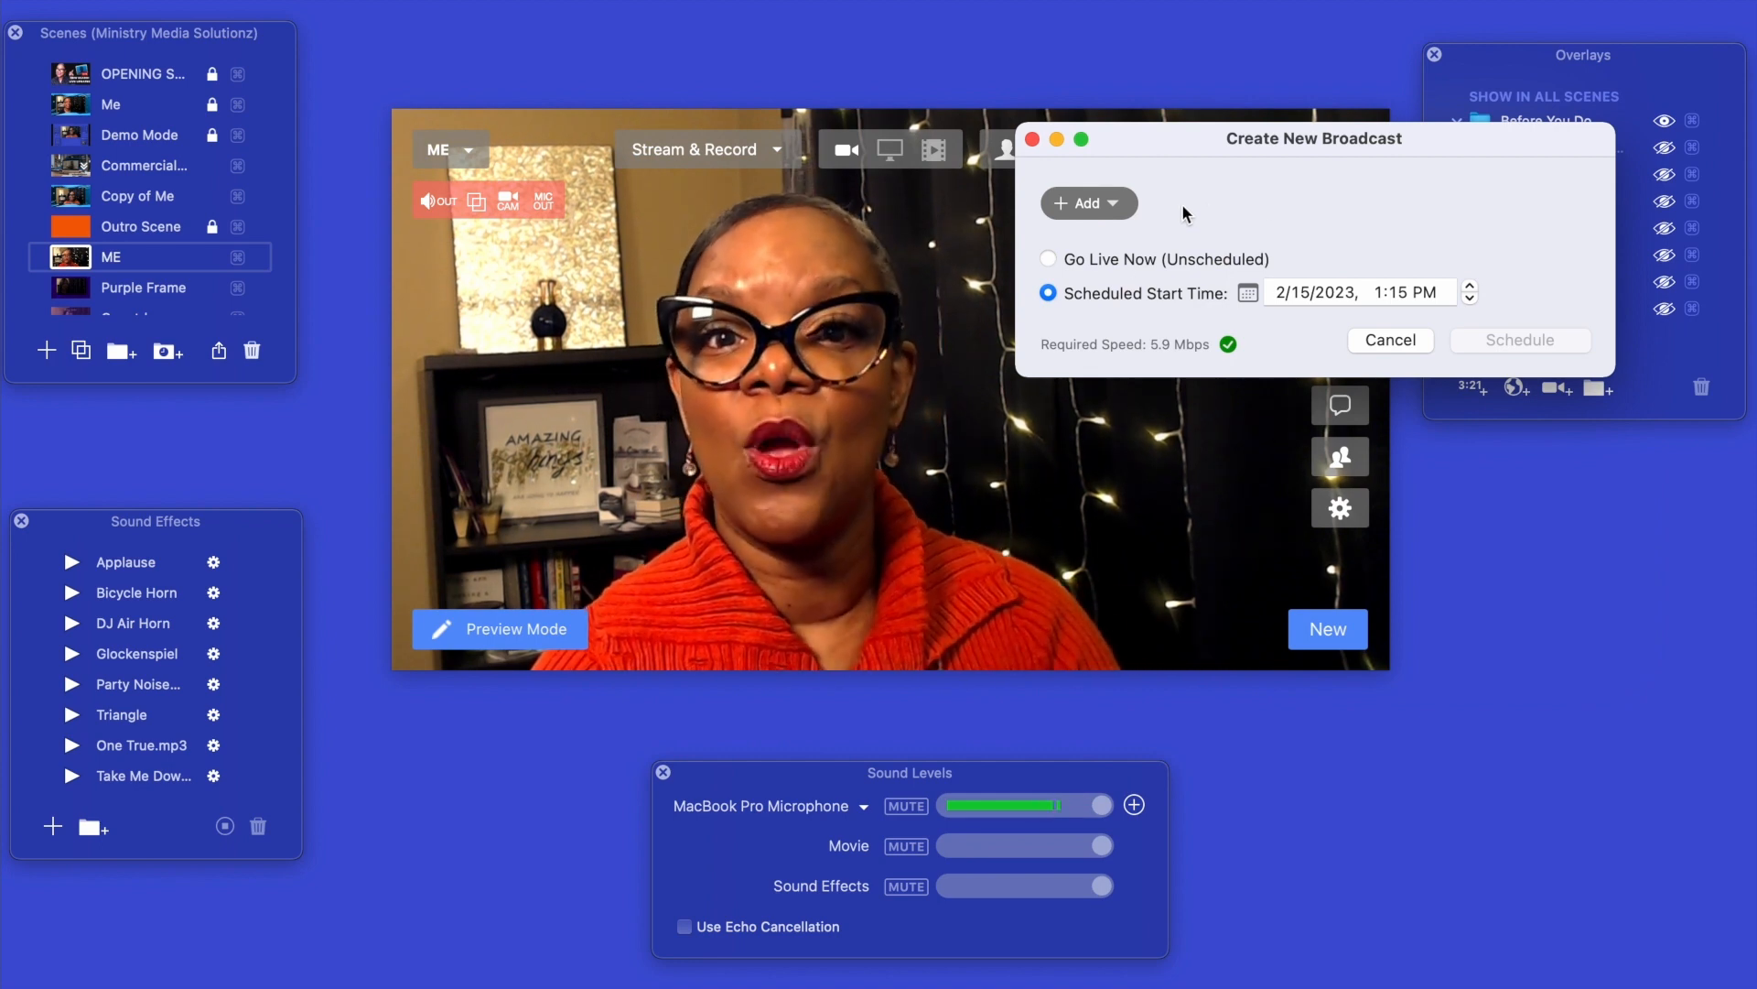
Add the Ministry Media Solutionz Facebook page and YouTube channel as the broadcast's destinations.
left_click(1082, 202)
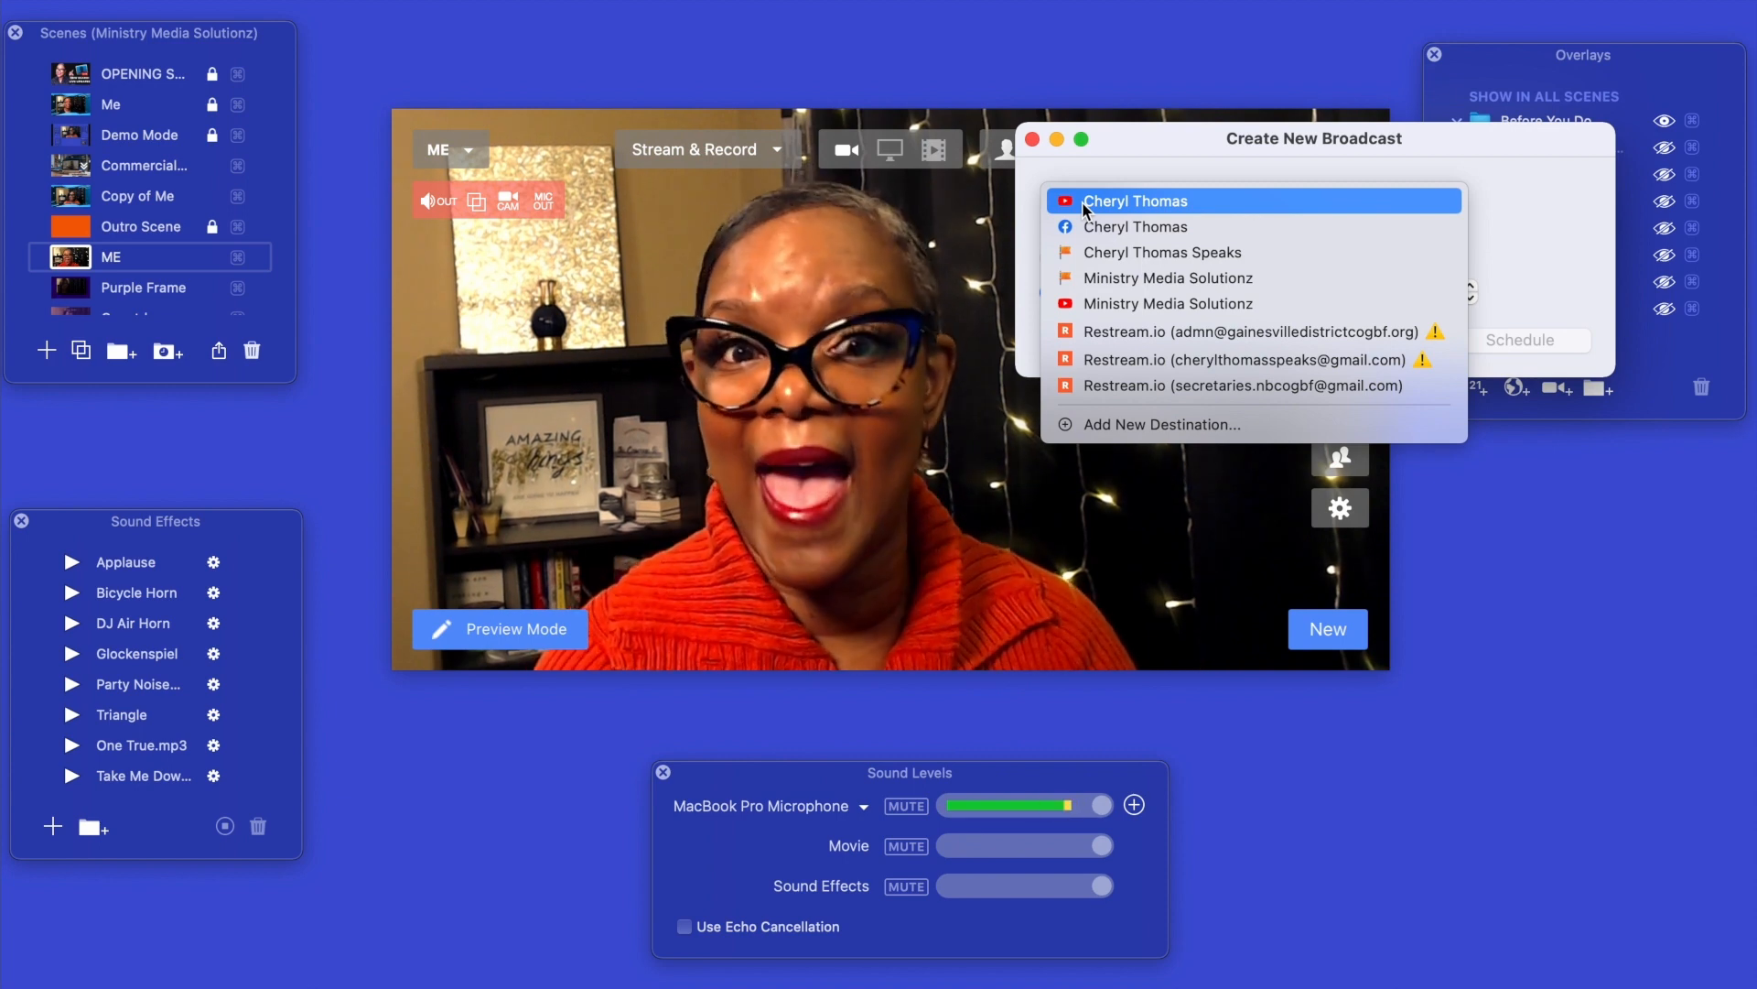
left_click(1096, 277)
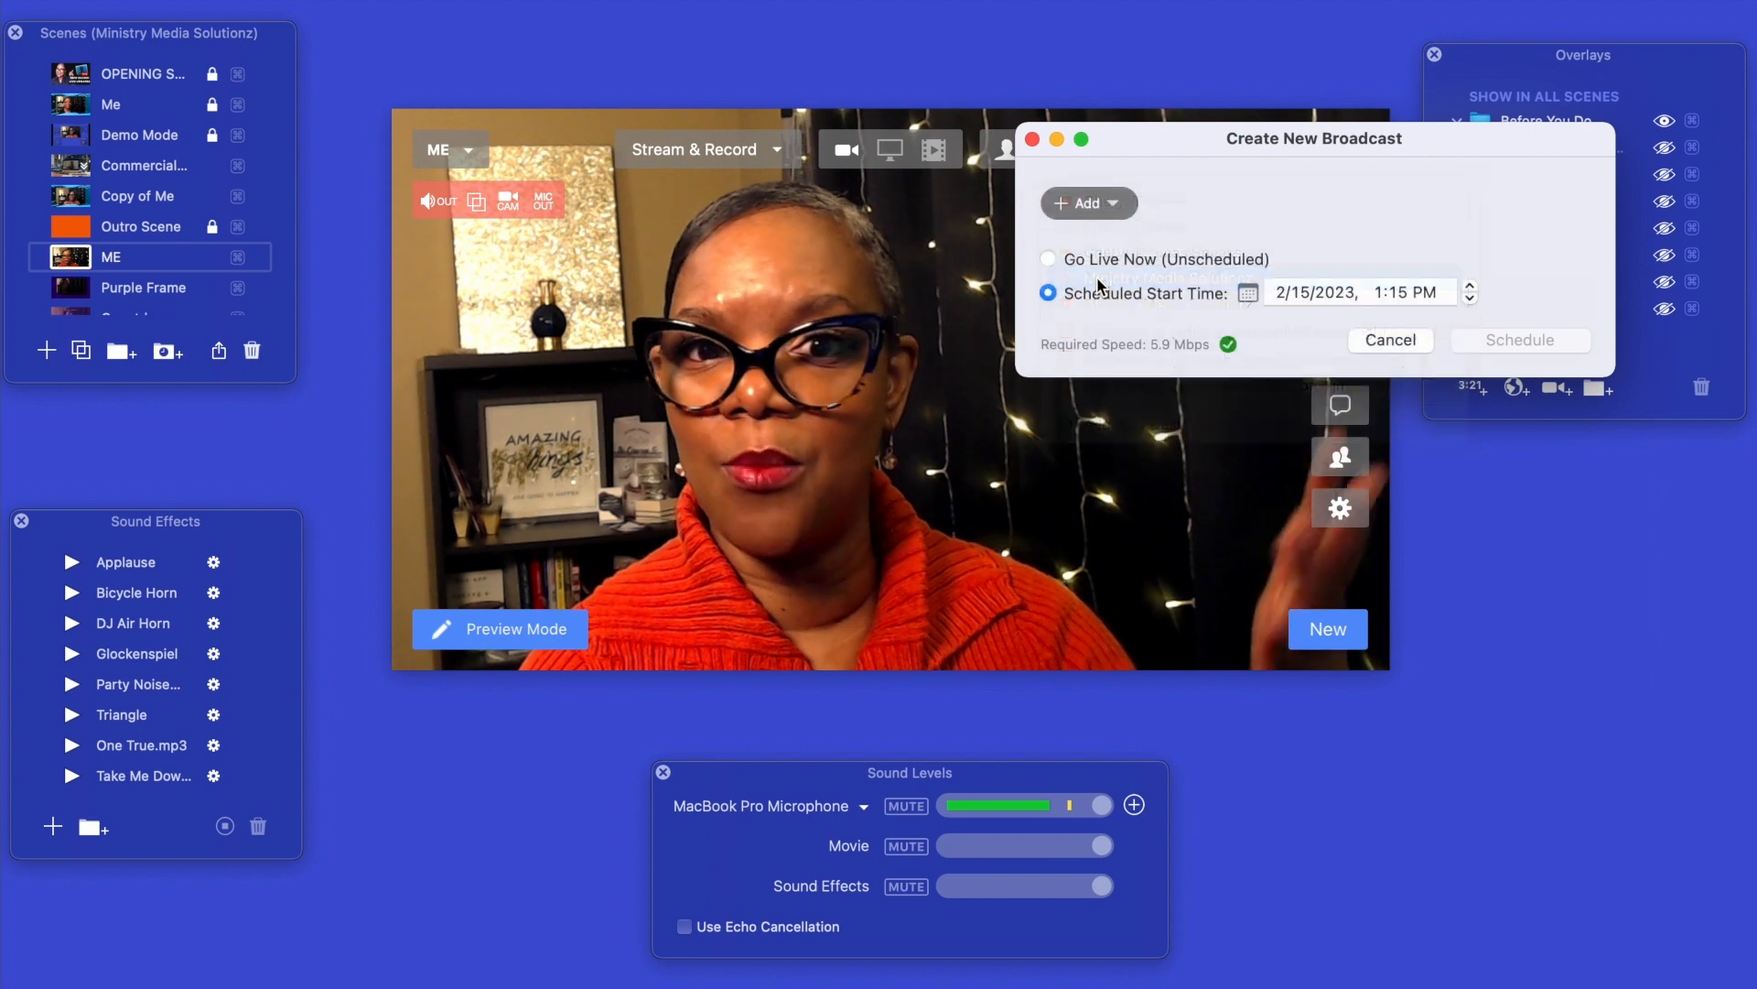
left_click(1385, 202)
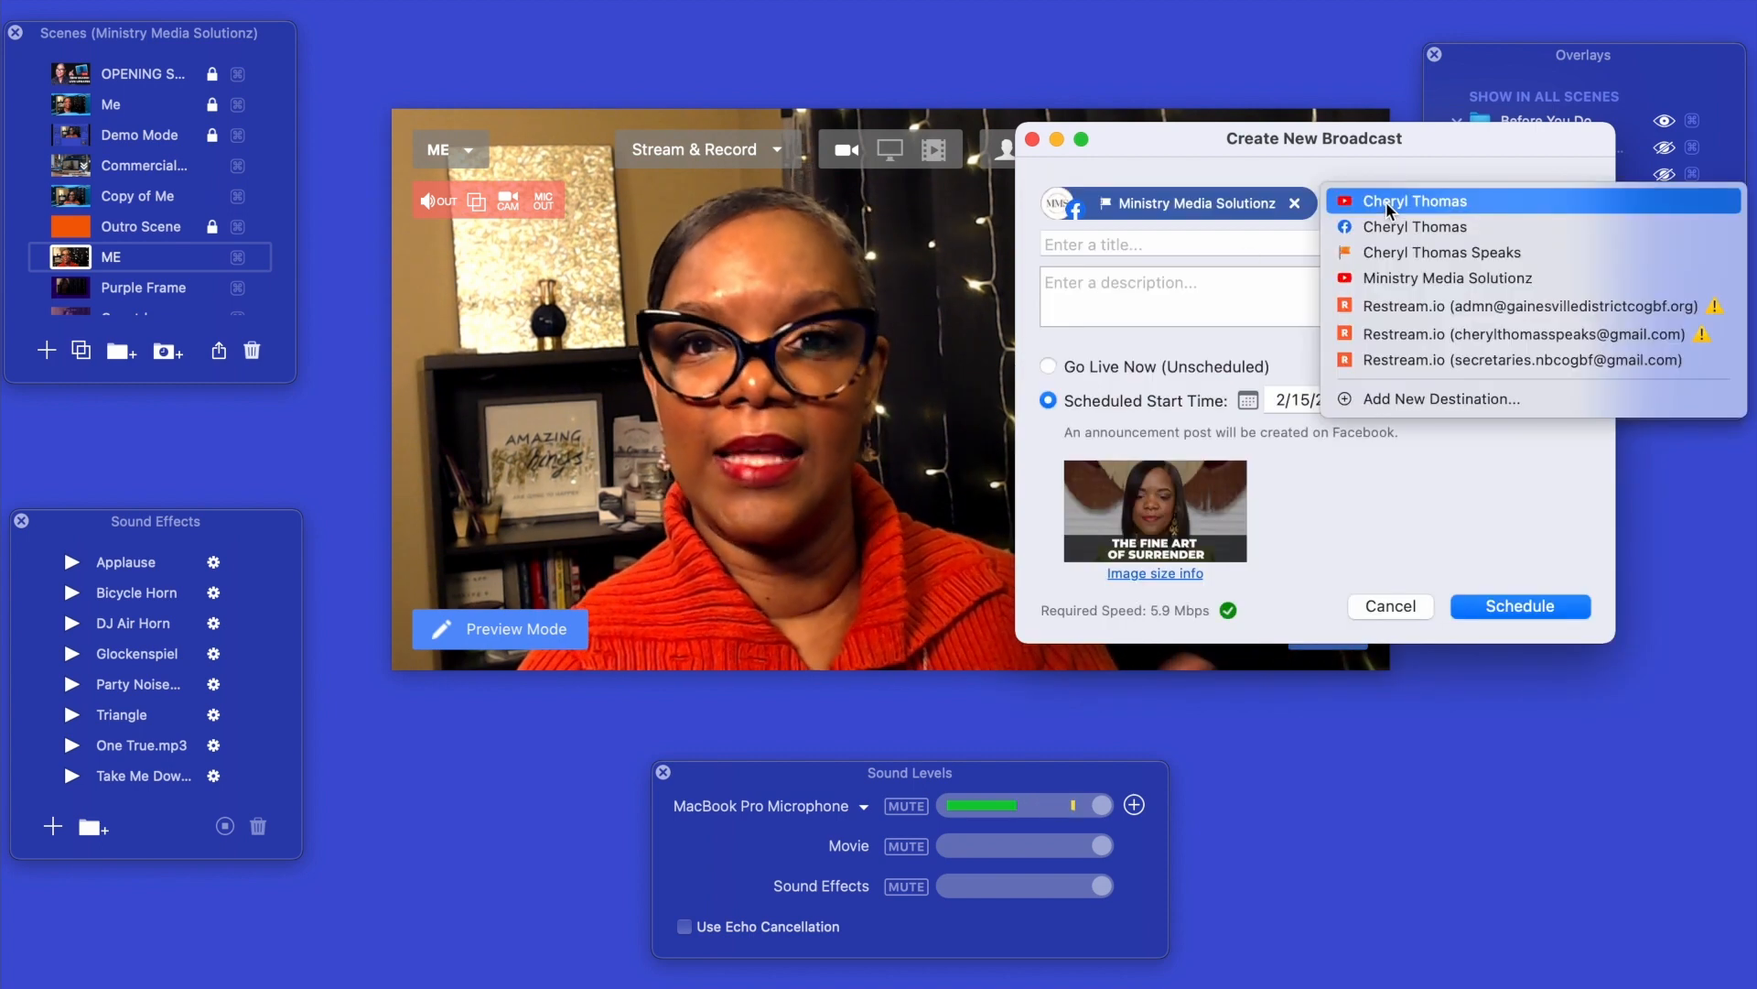
left_click(1386, 277)
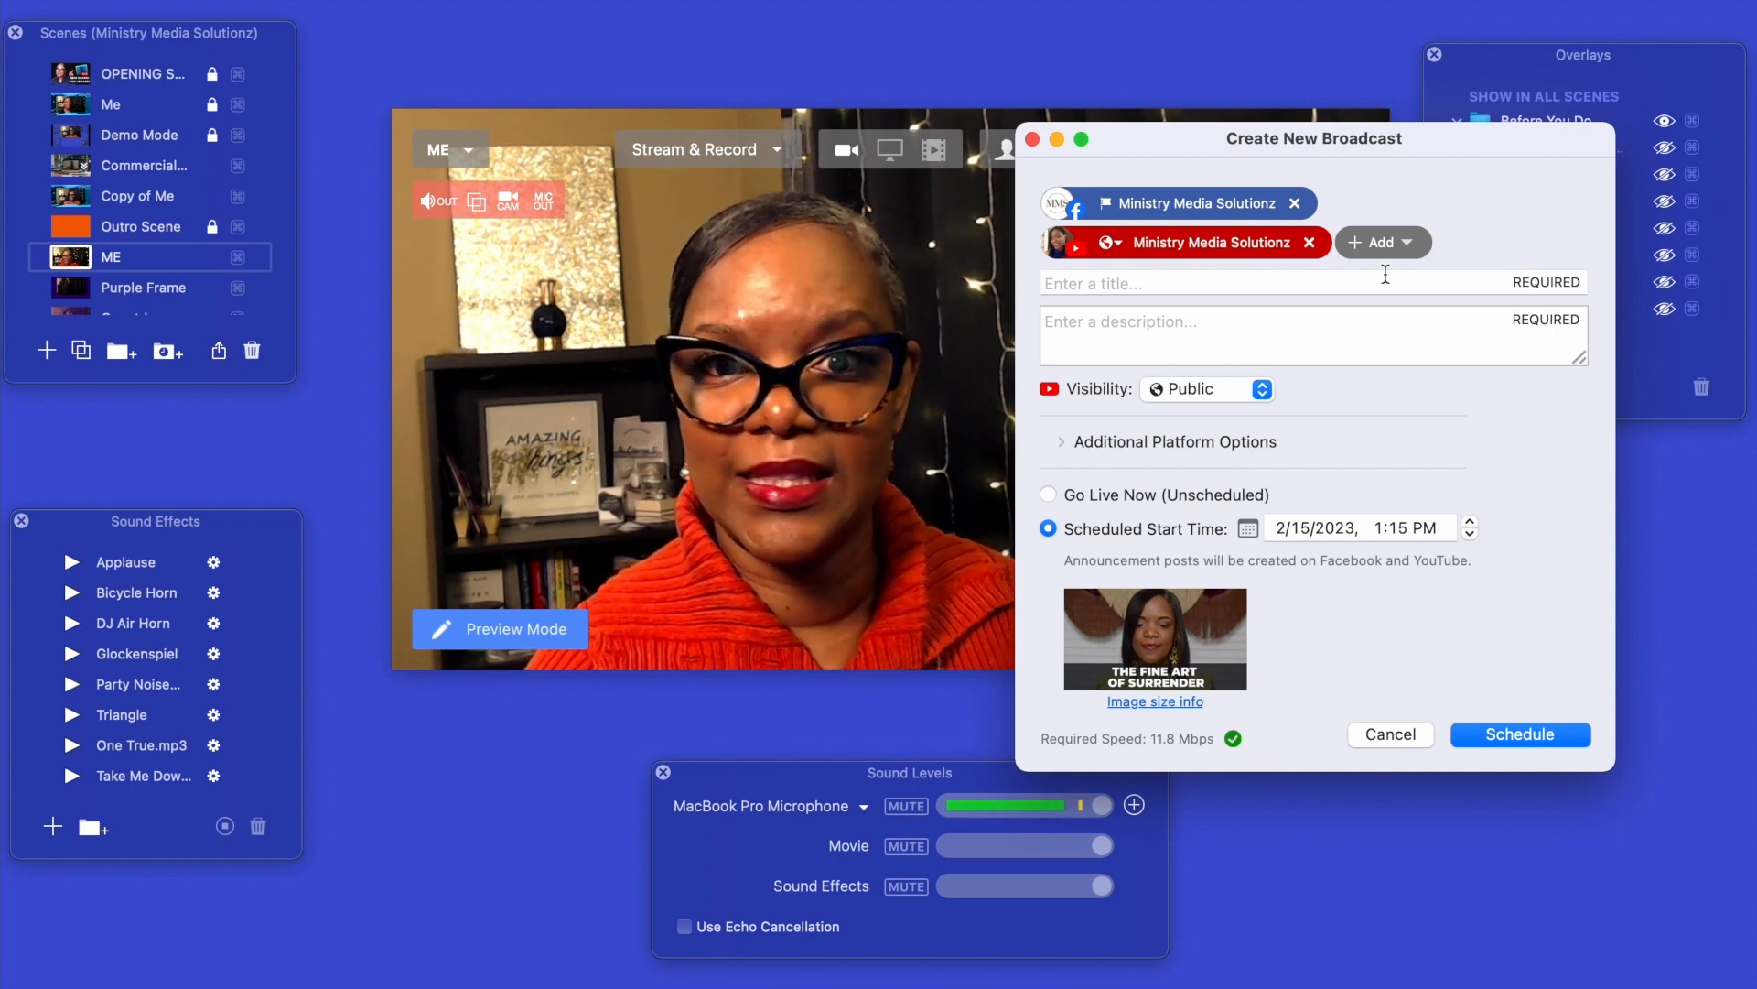
Title the broadcast "Ecamm Live Updates: Let's Talk About My Favorite Update in Version 4.0".
left_click(1142, 285)
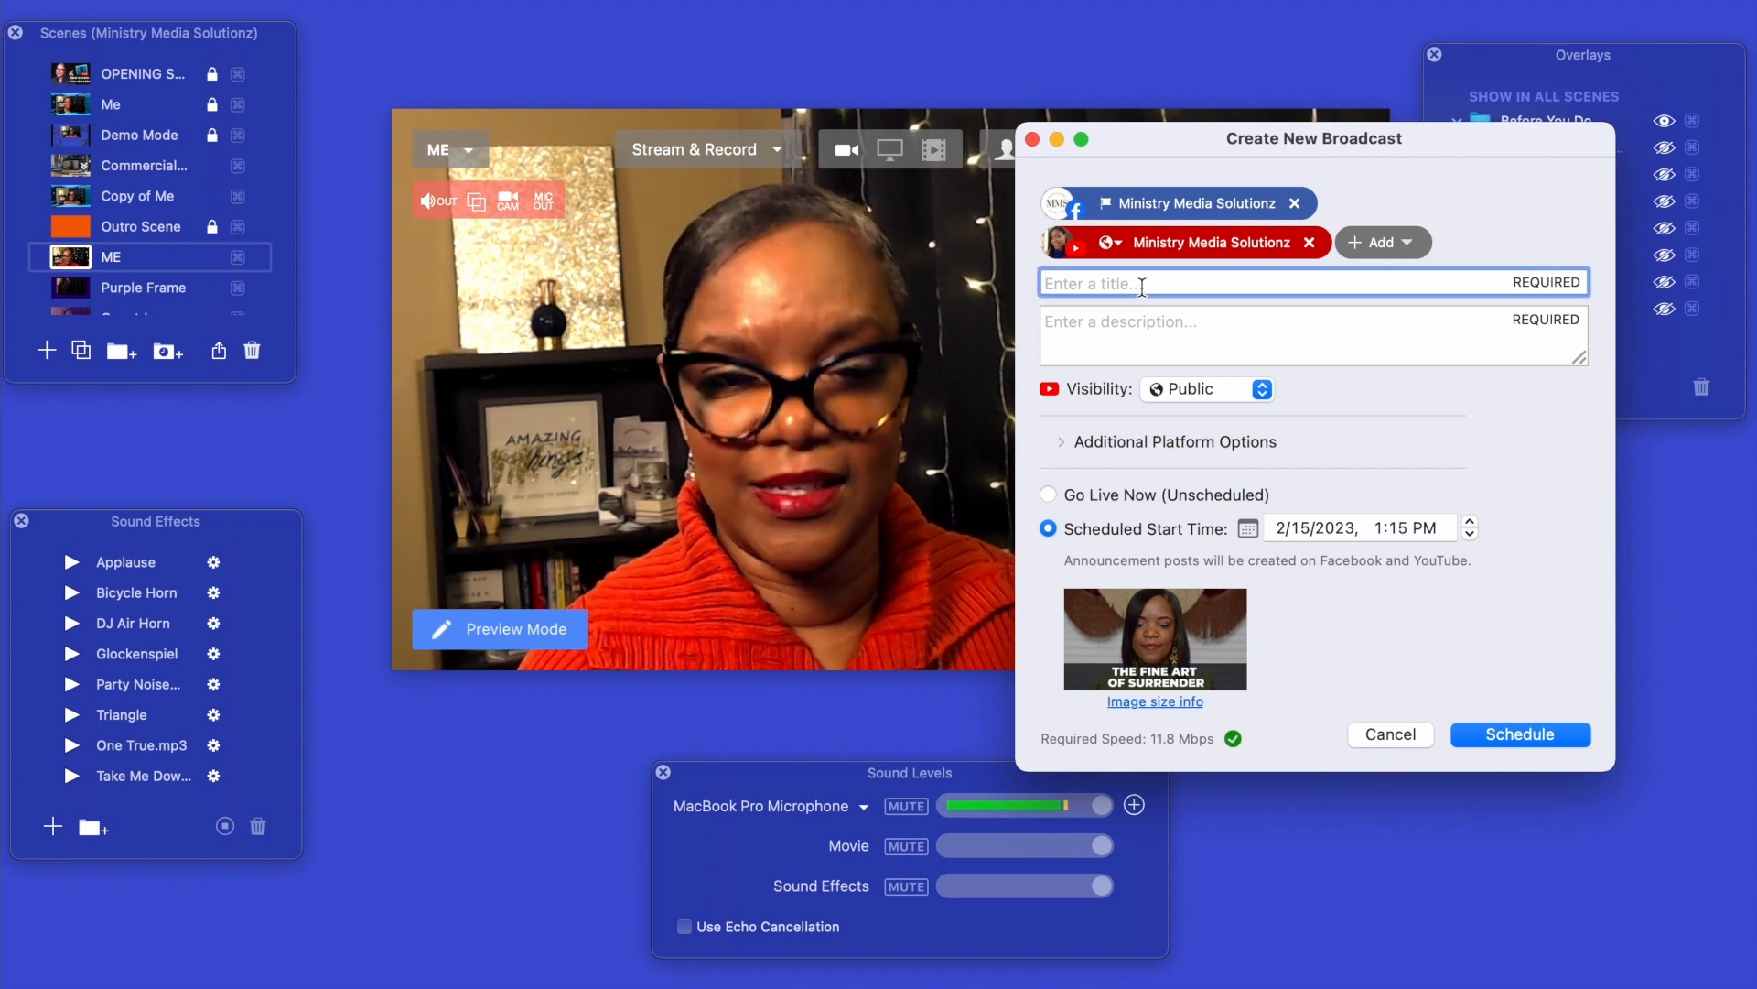
type("Ecamm Live Update")
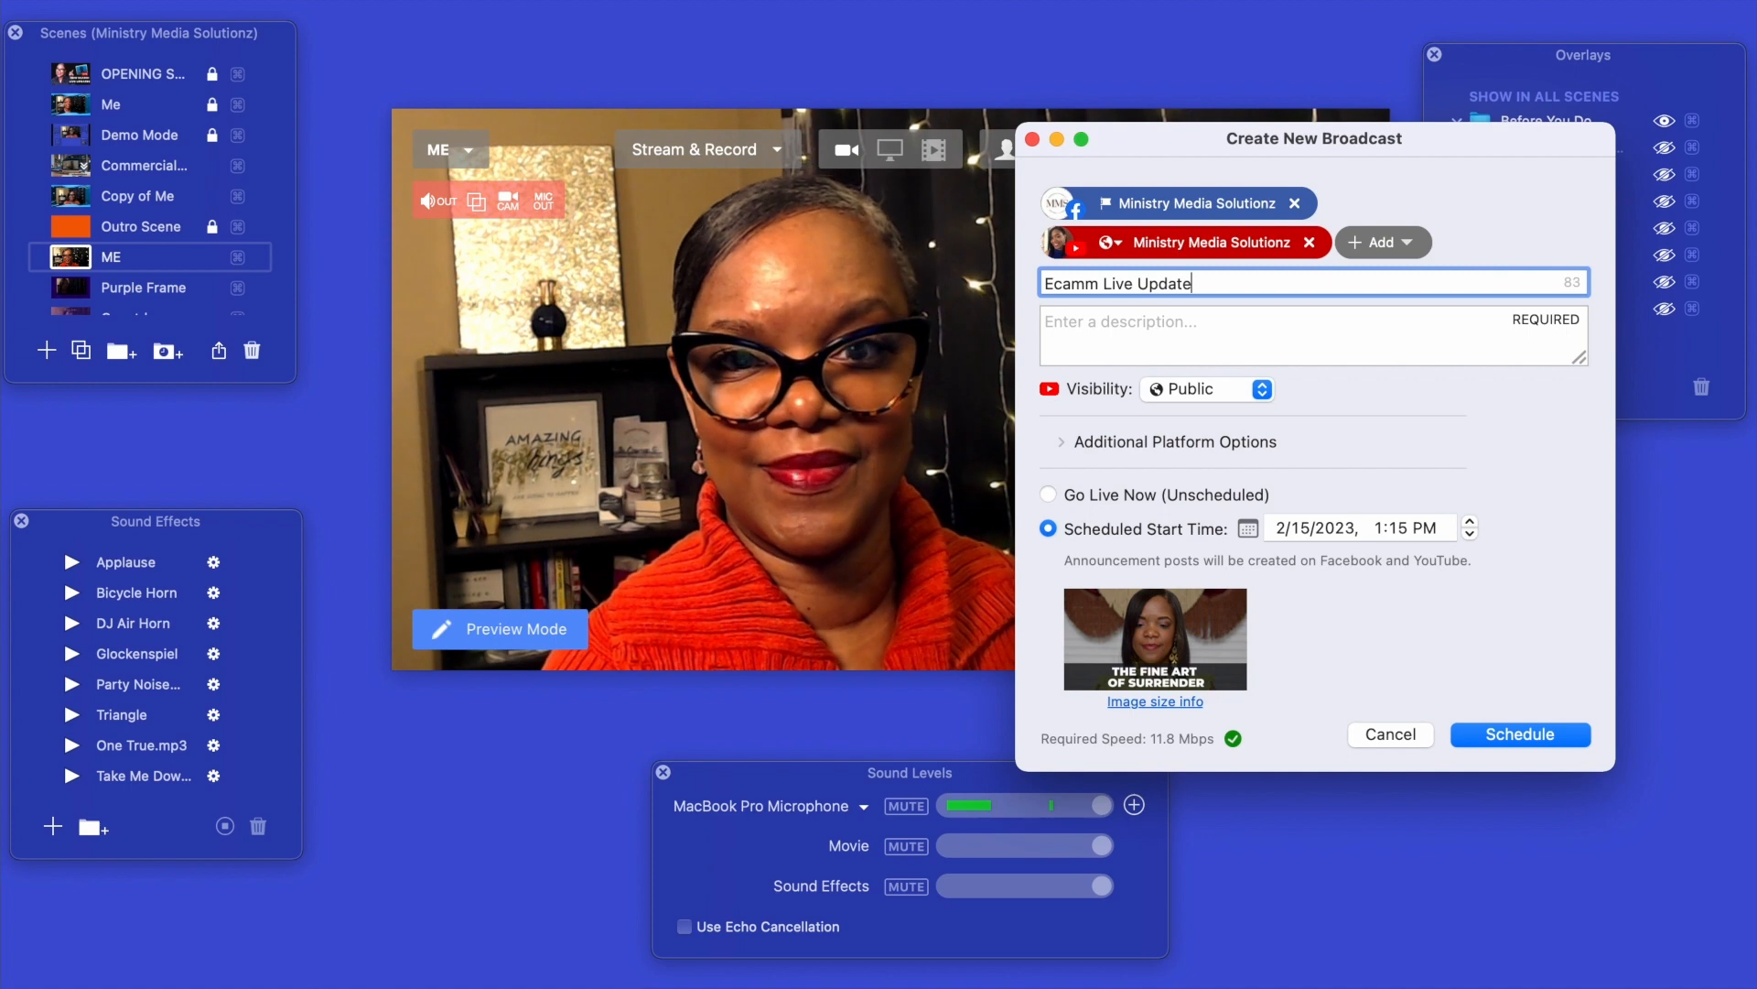
type("s: Let")
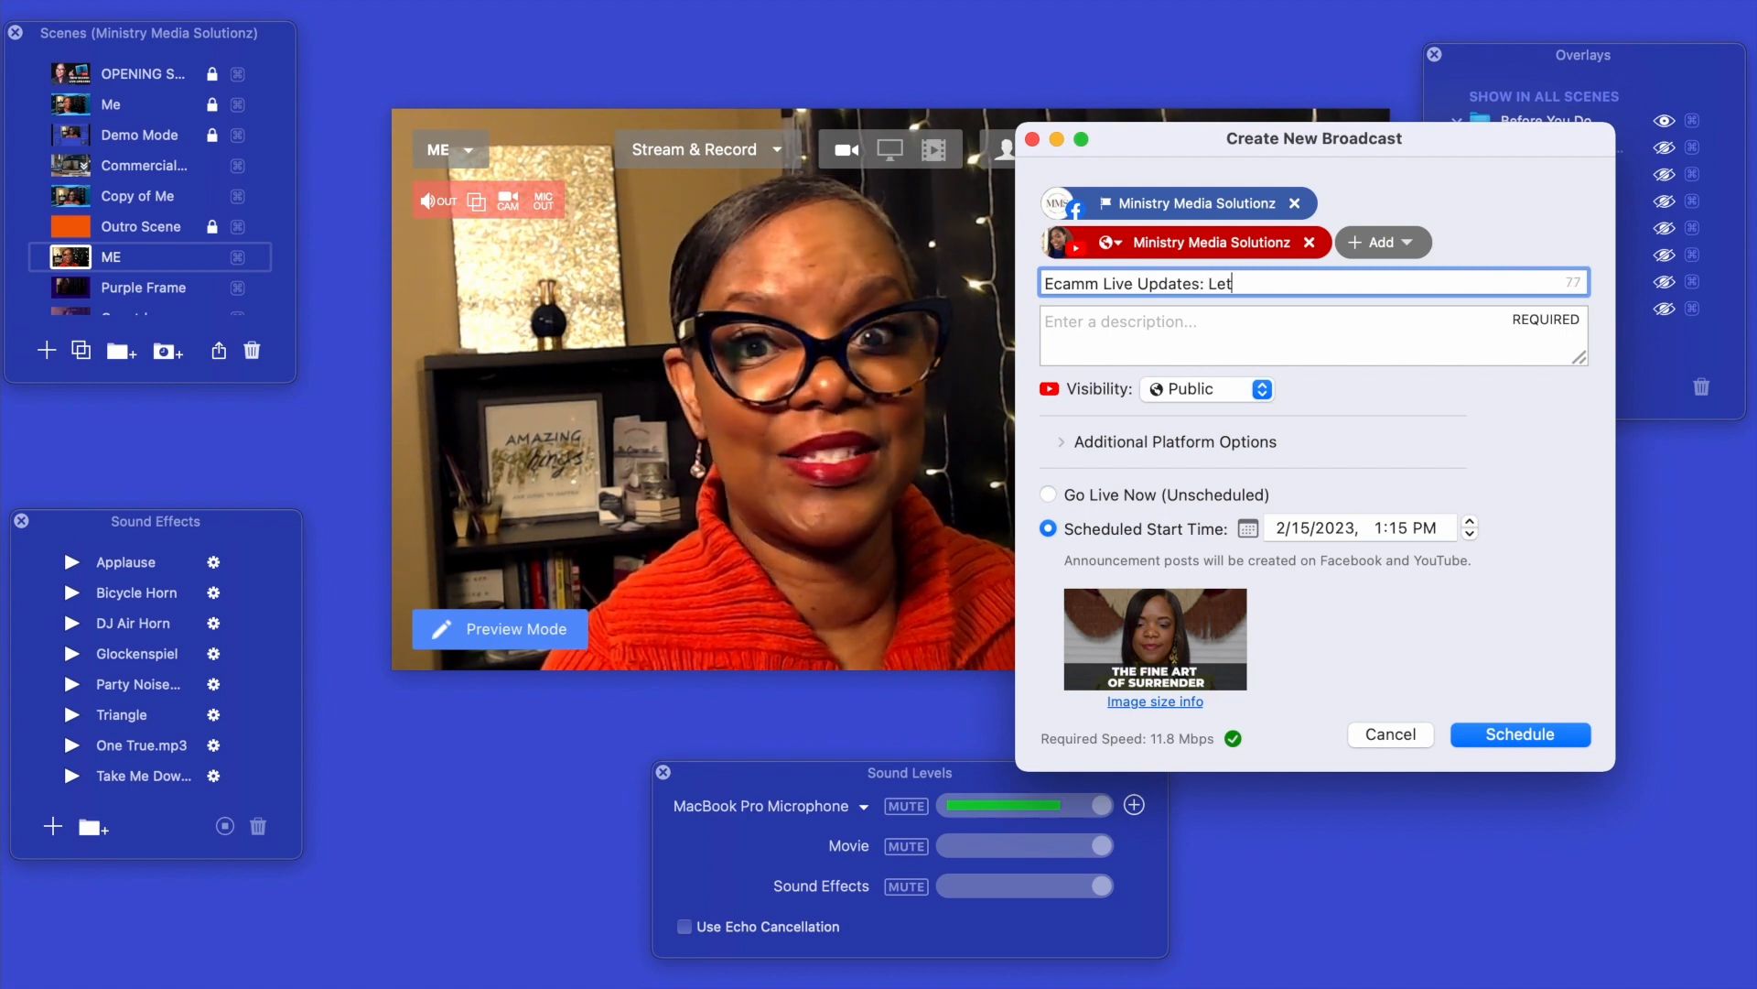
type("'s Talk About My F")
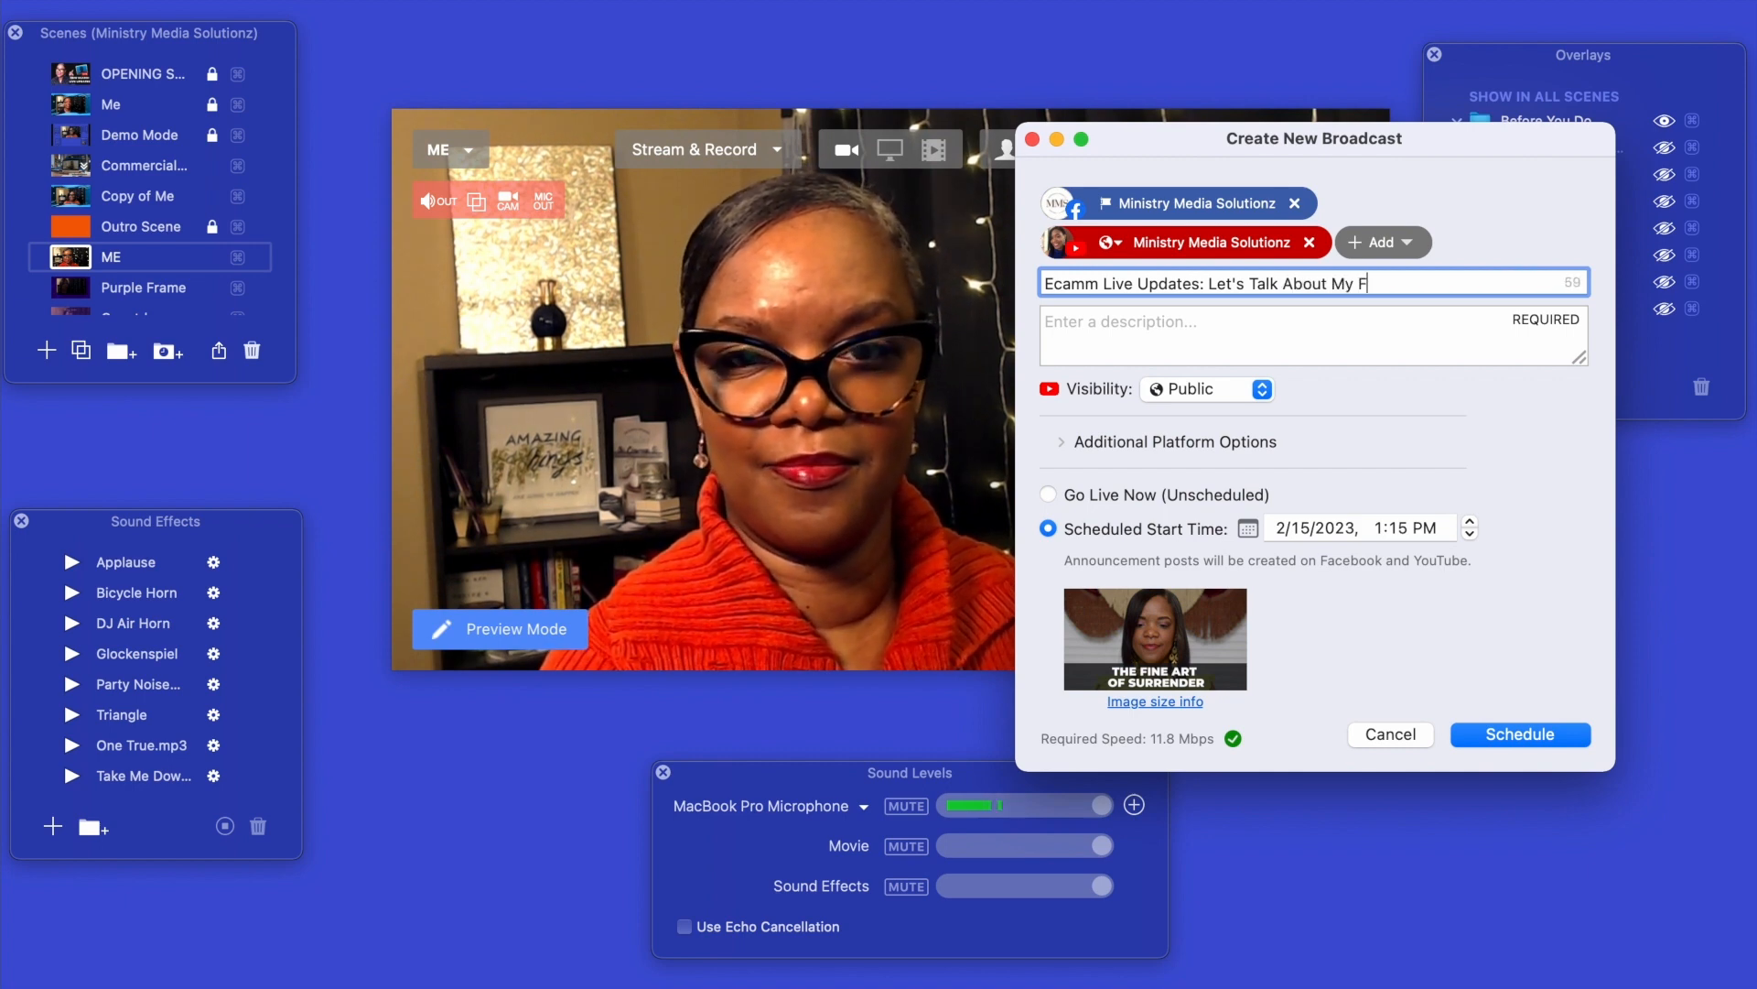
type("avorite Update")
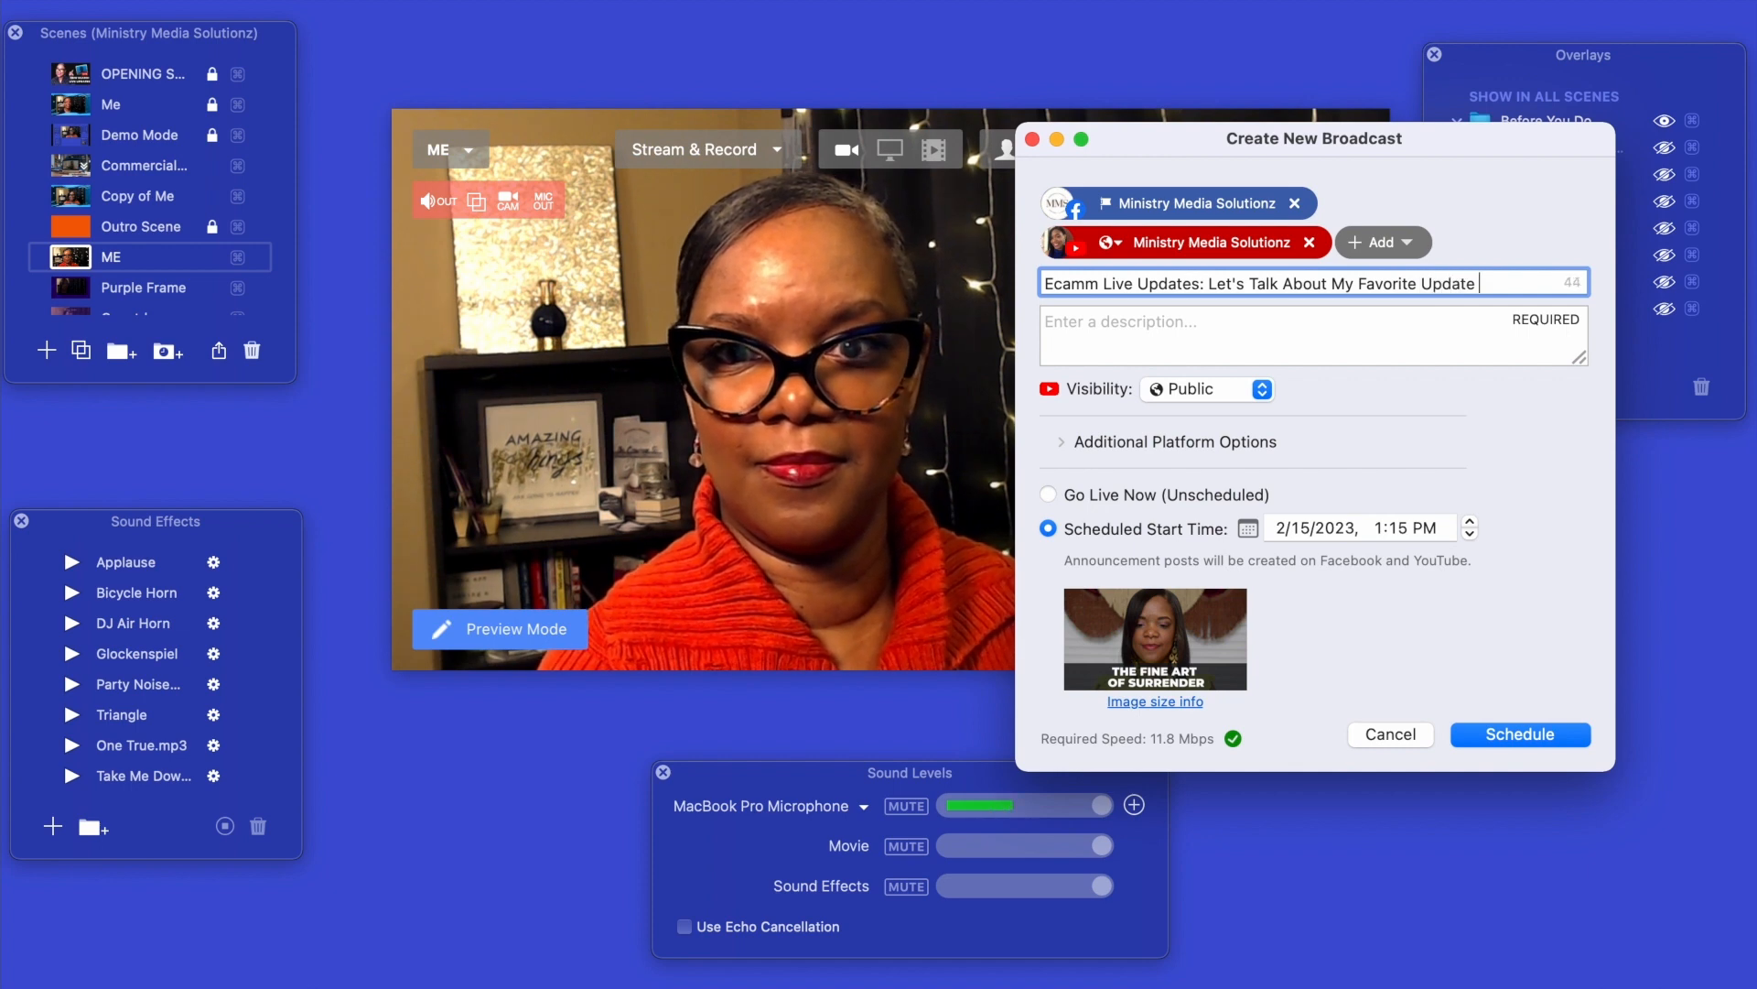
type(" in Version 4.0")
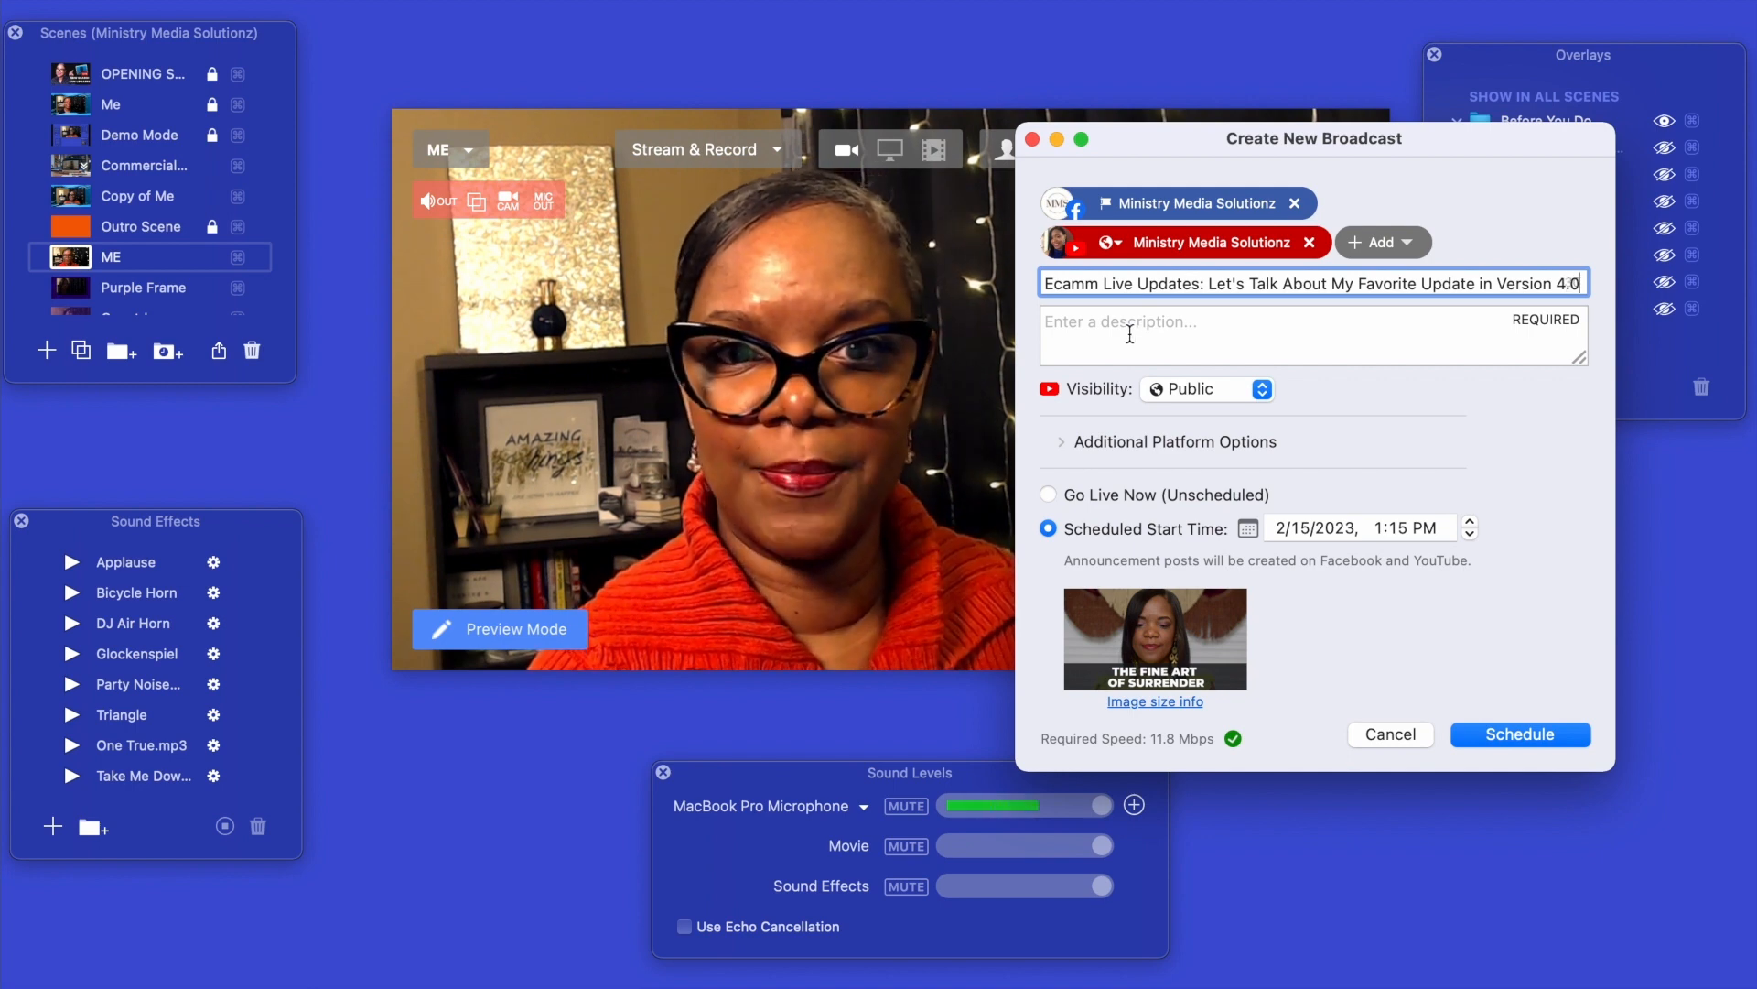
Enter the description "In this video I'm going to discuss my top 3 favorite updates in Ecamm Live Version 4.0!! You don't this tutorial.".
left_click(1132, 331)
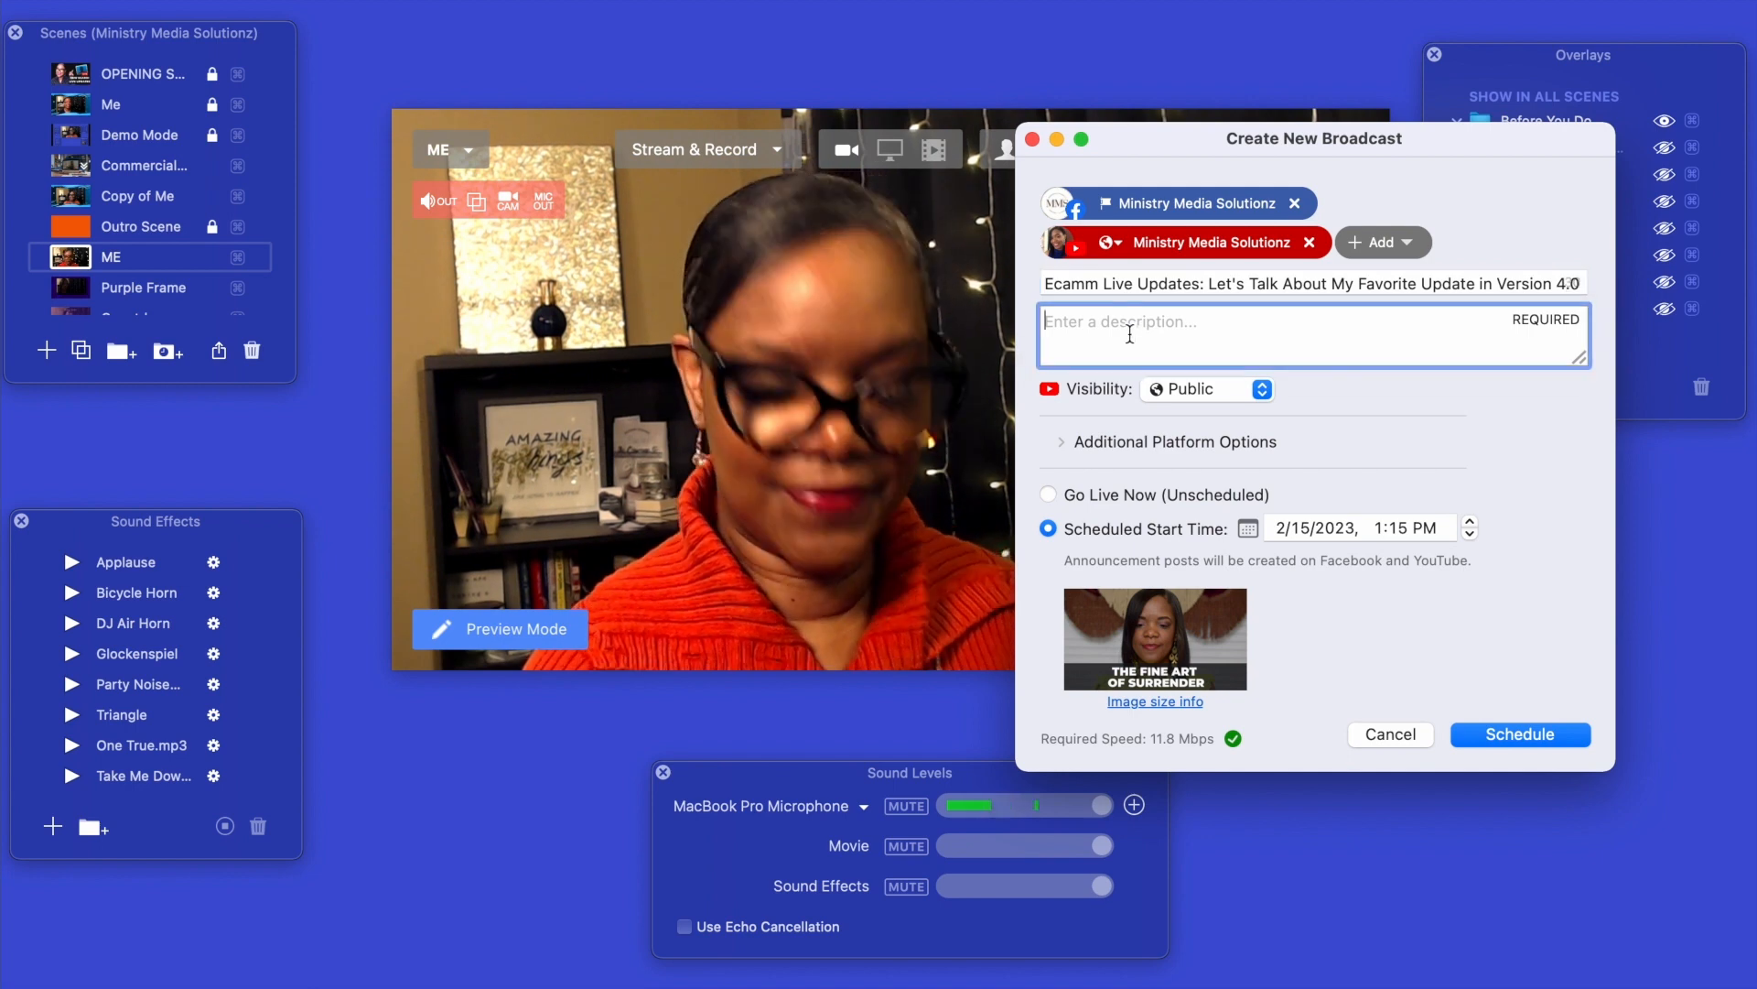
type("In this ")
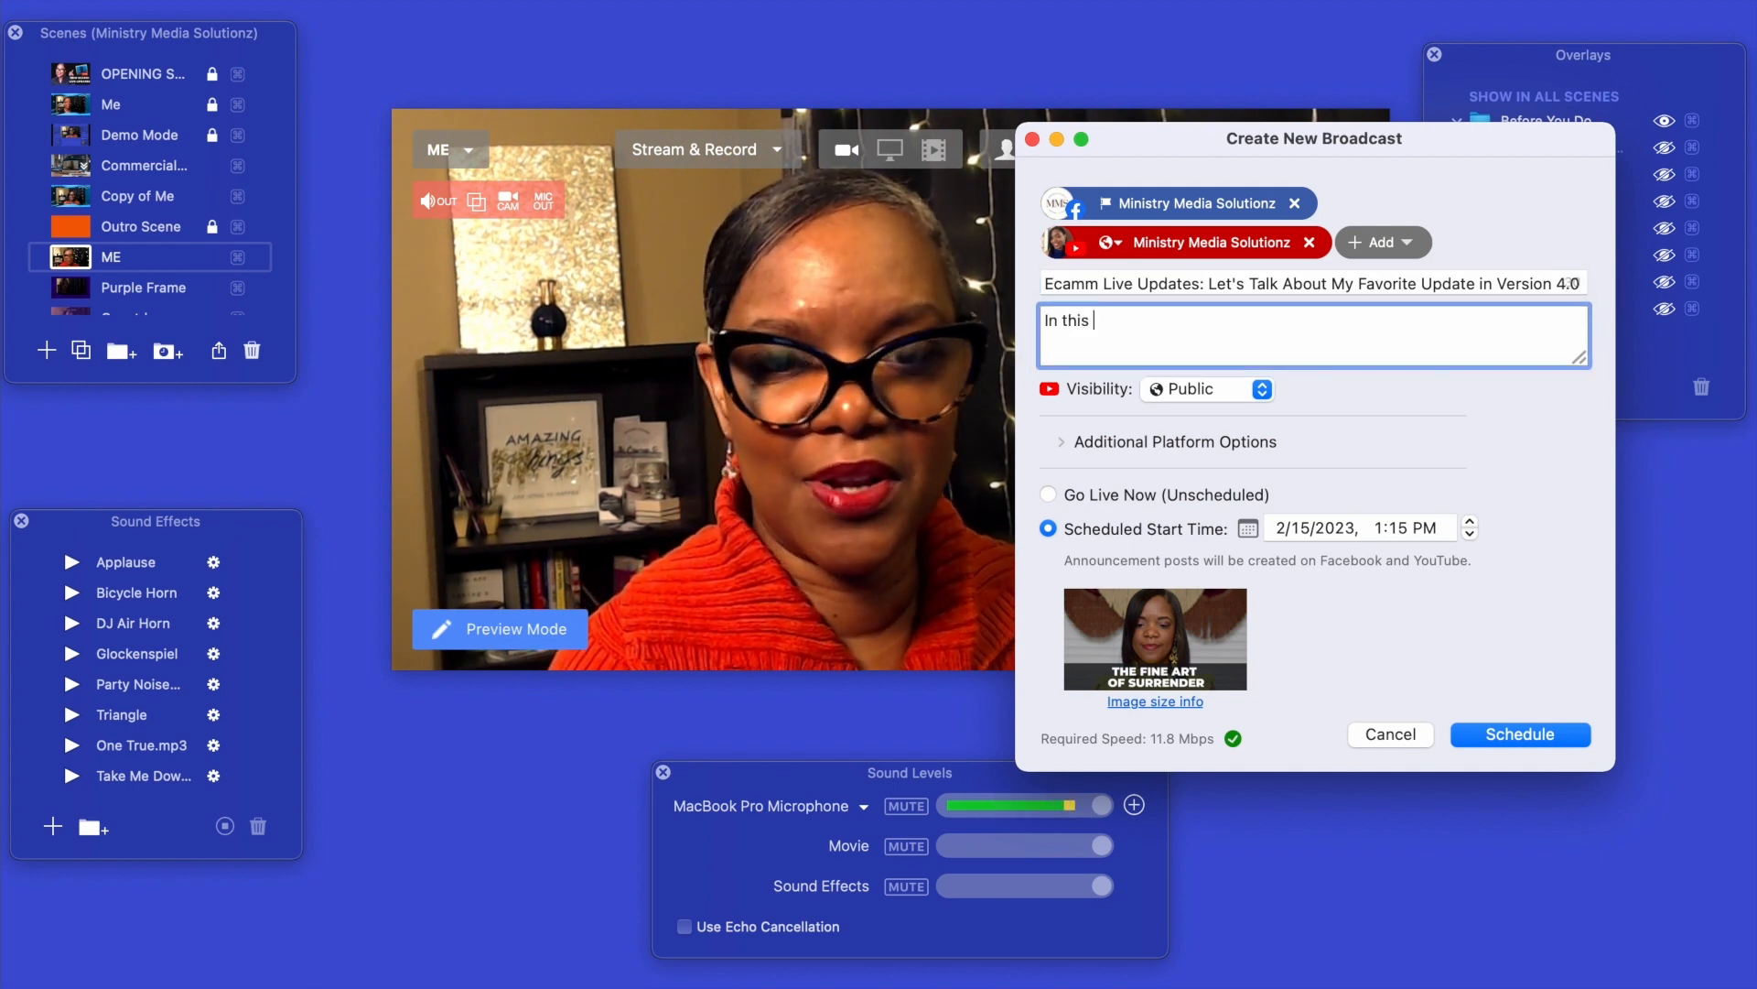
type("video ")
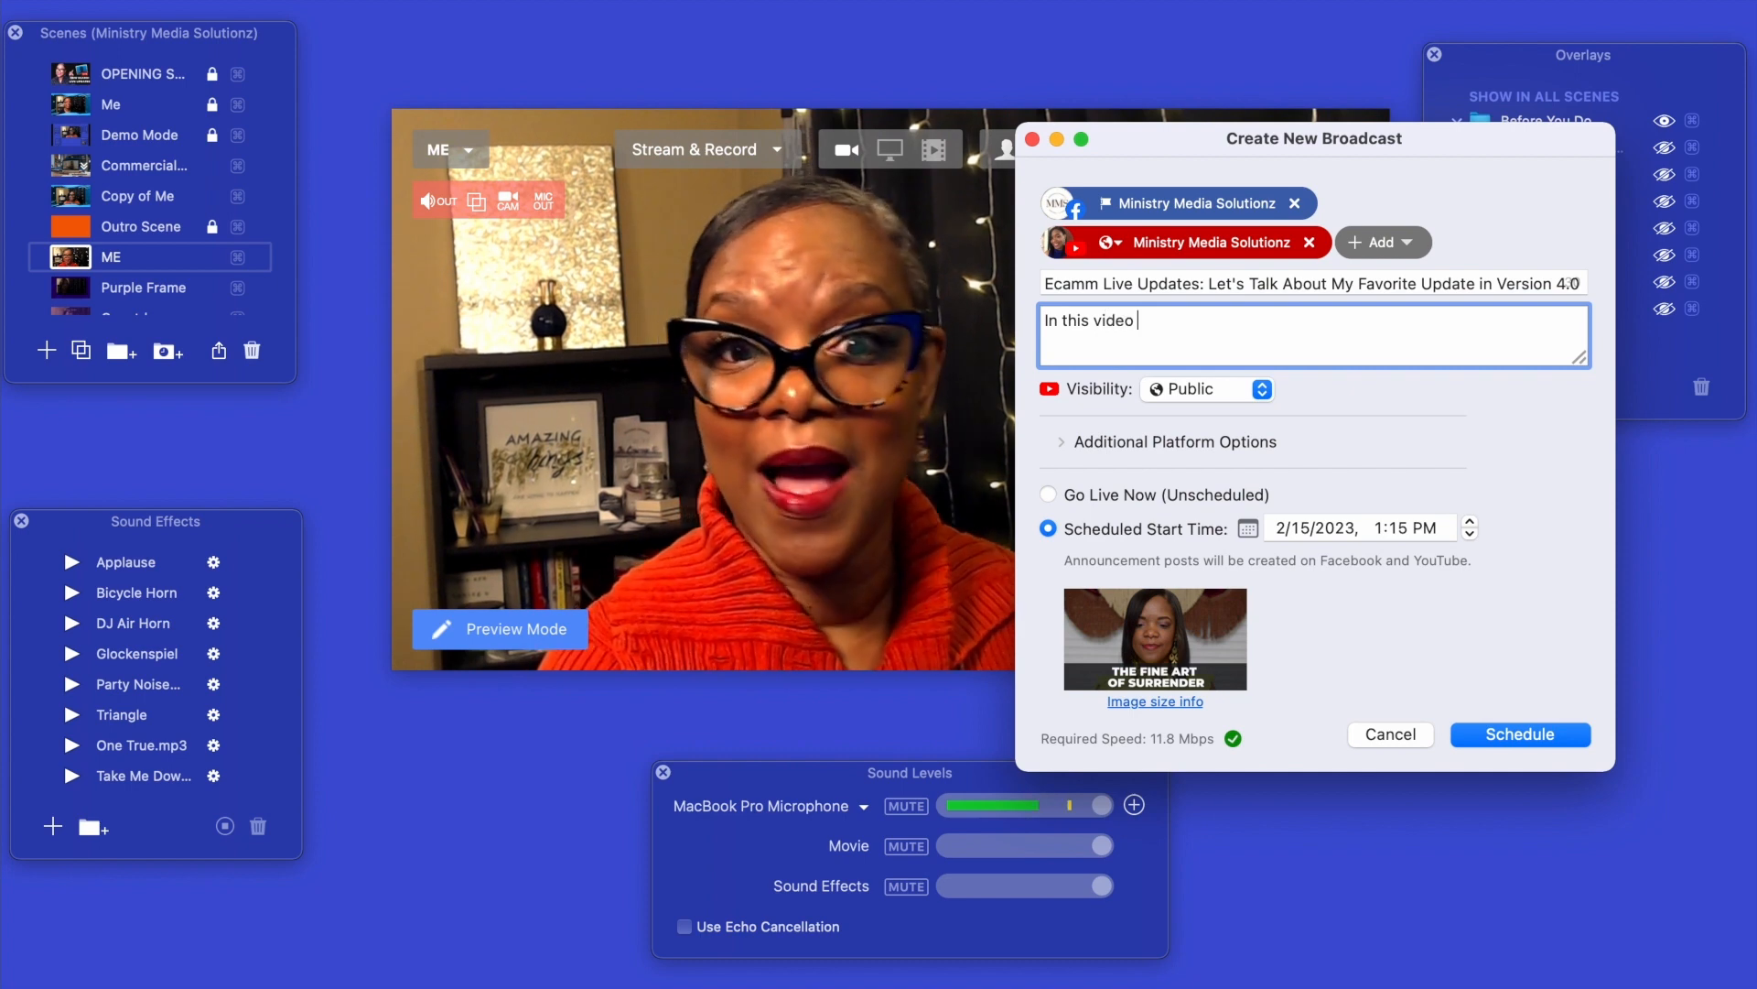
type("I'm going t")
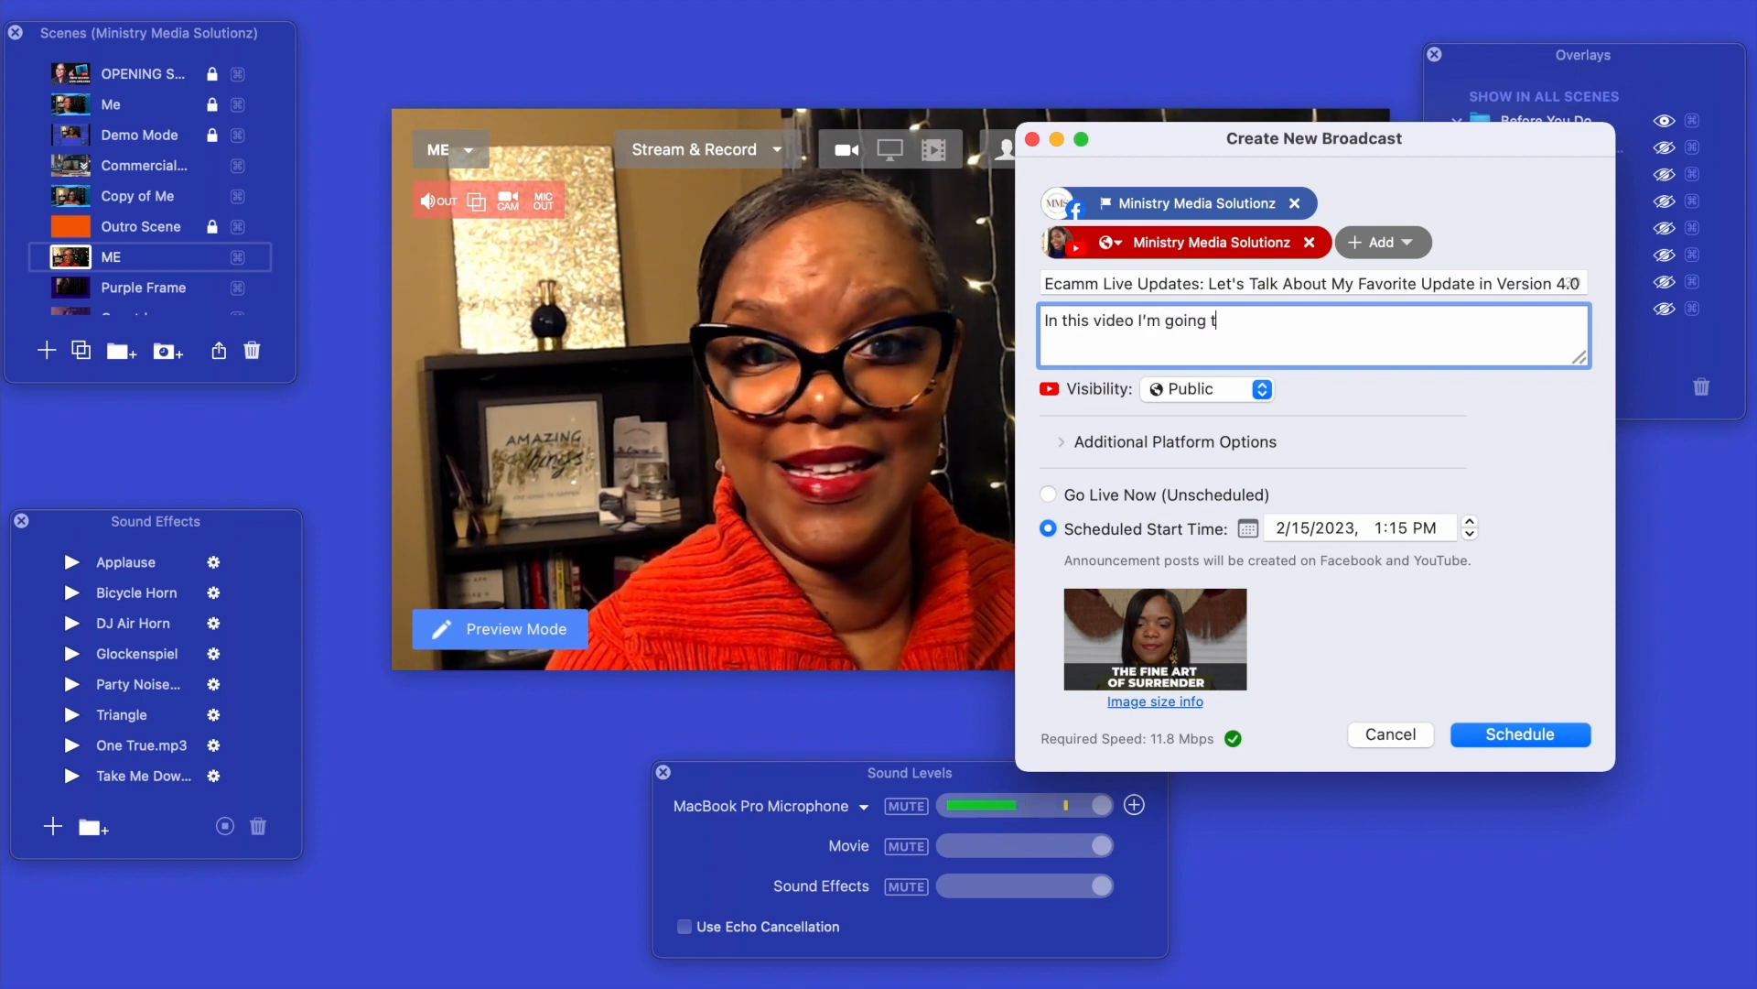
type("o discuss ")
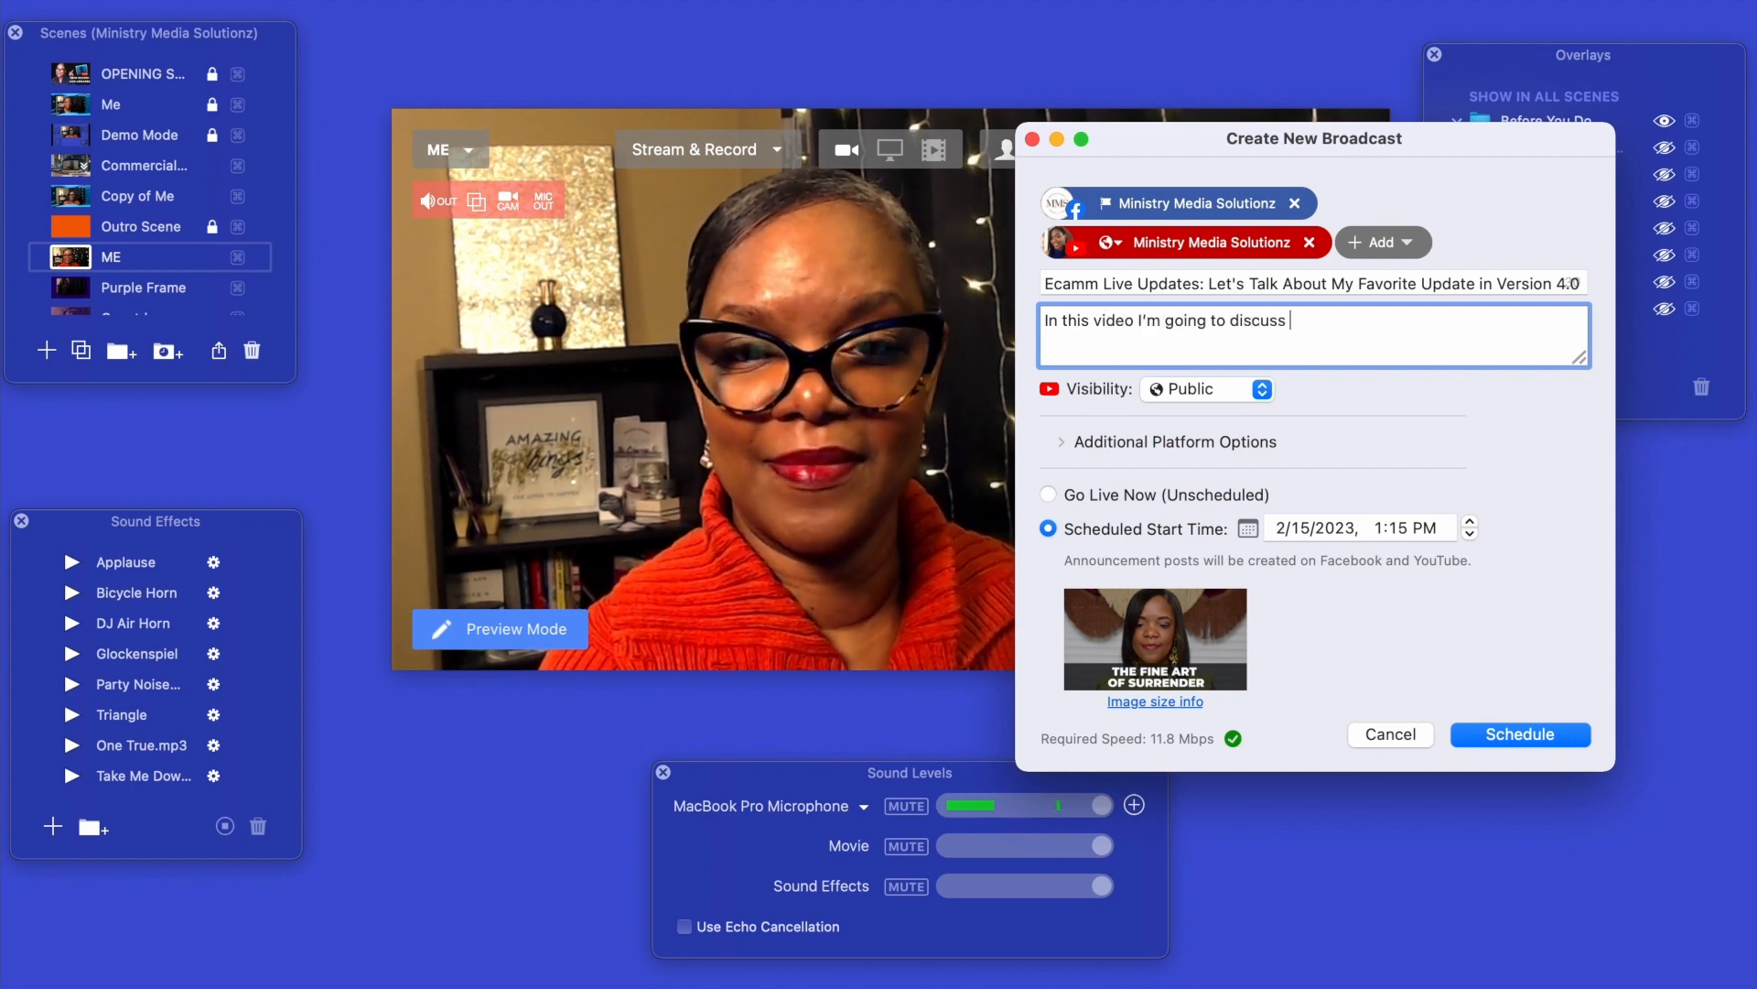
type("my top ")
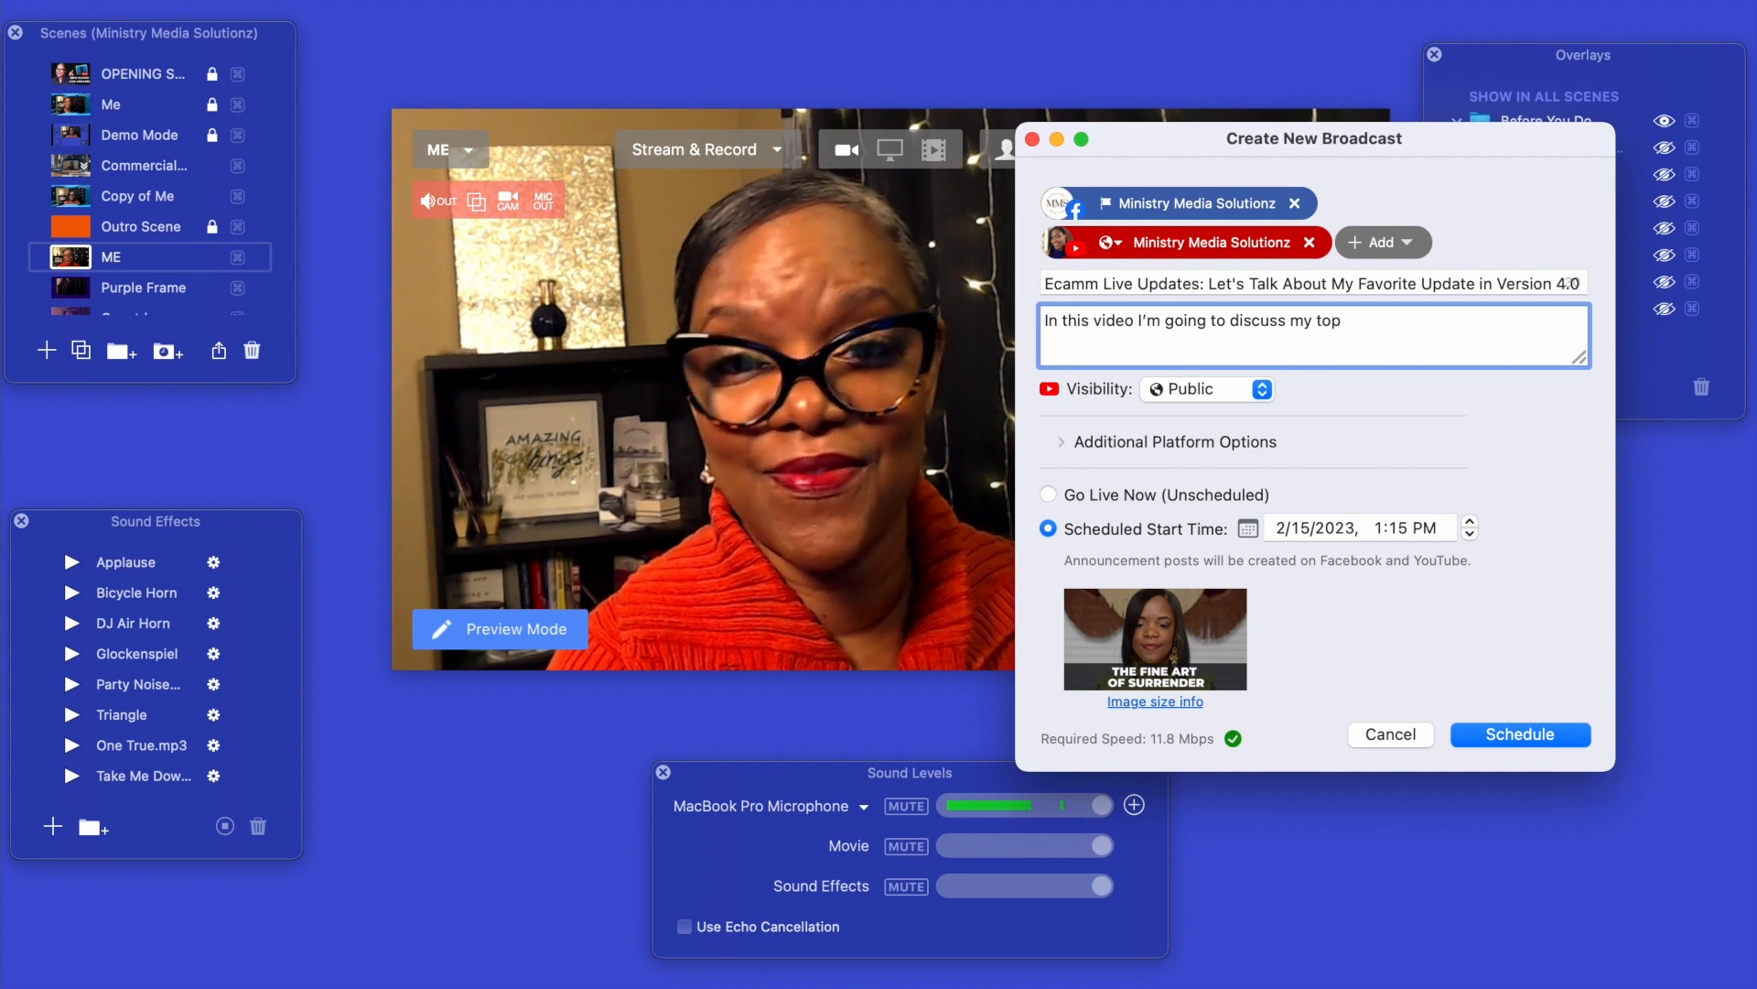
type("3 favo")
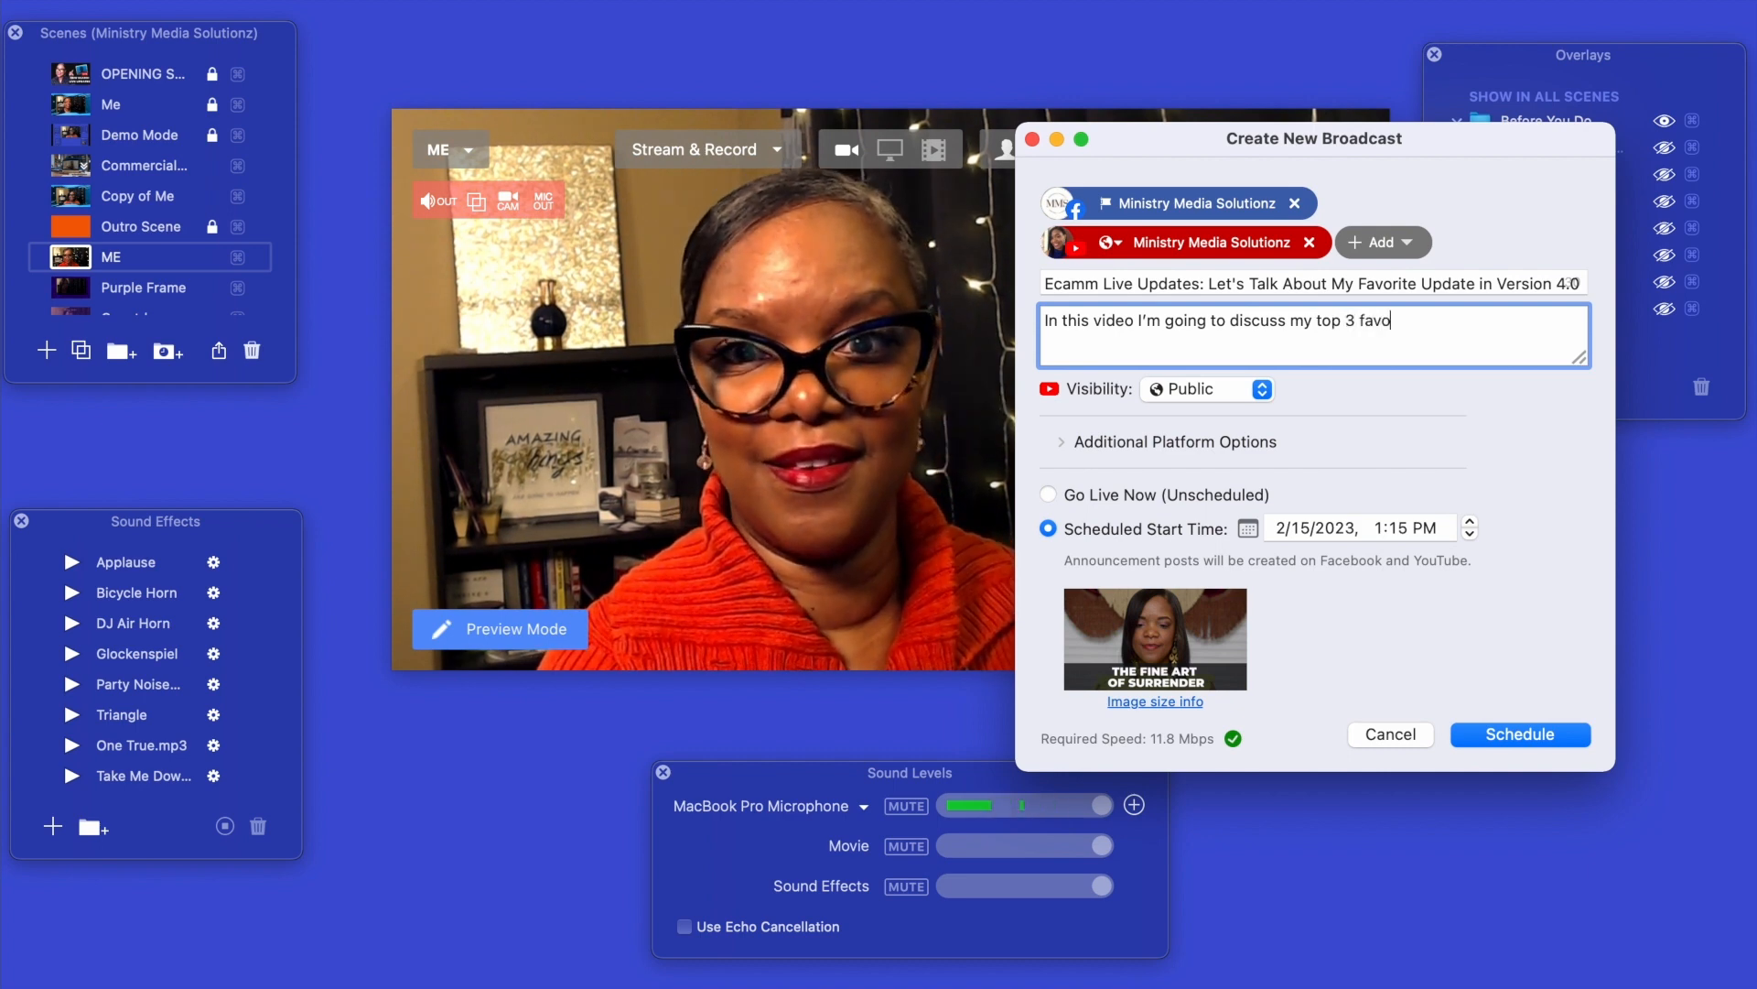
type("rite update")
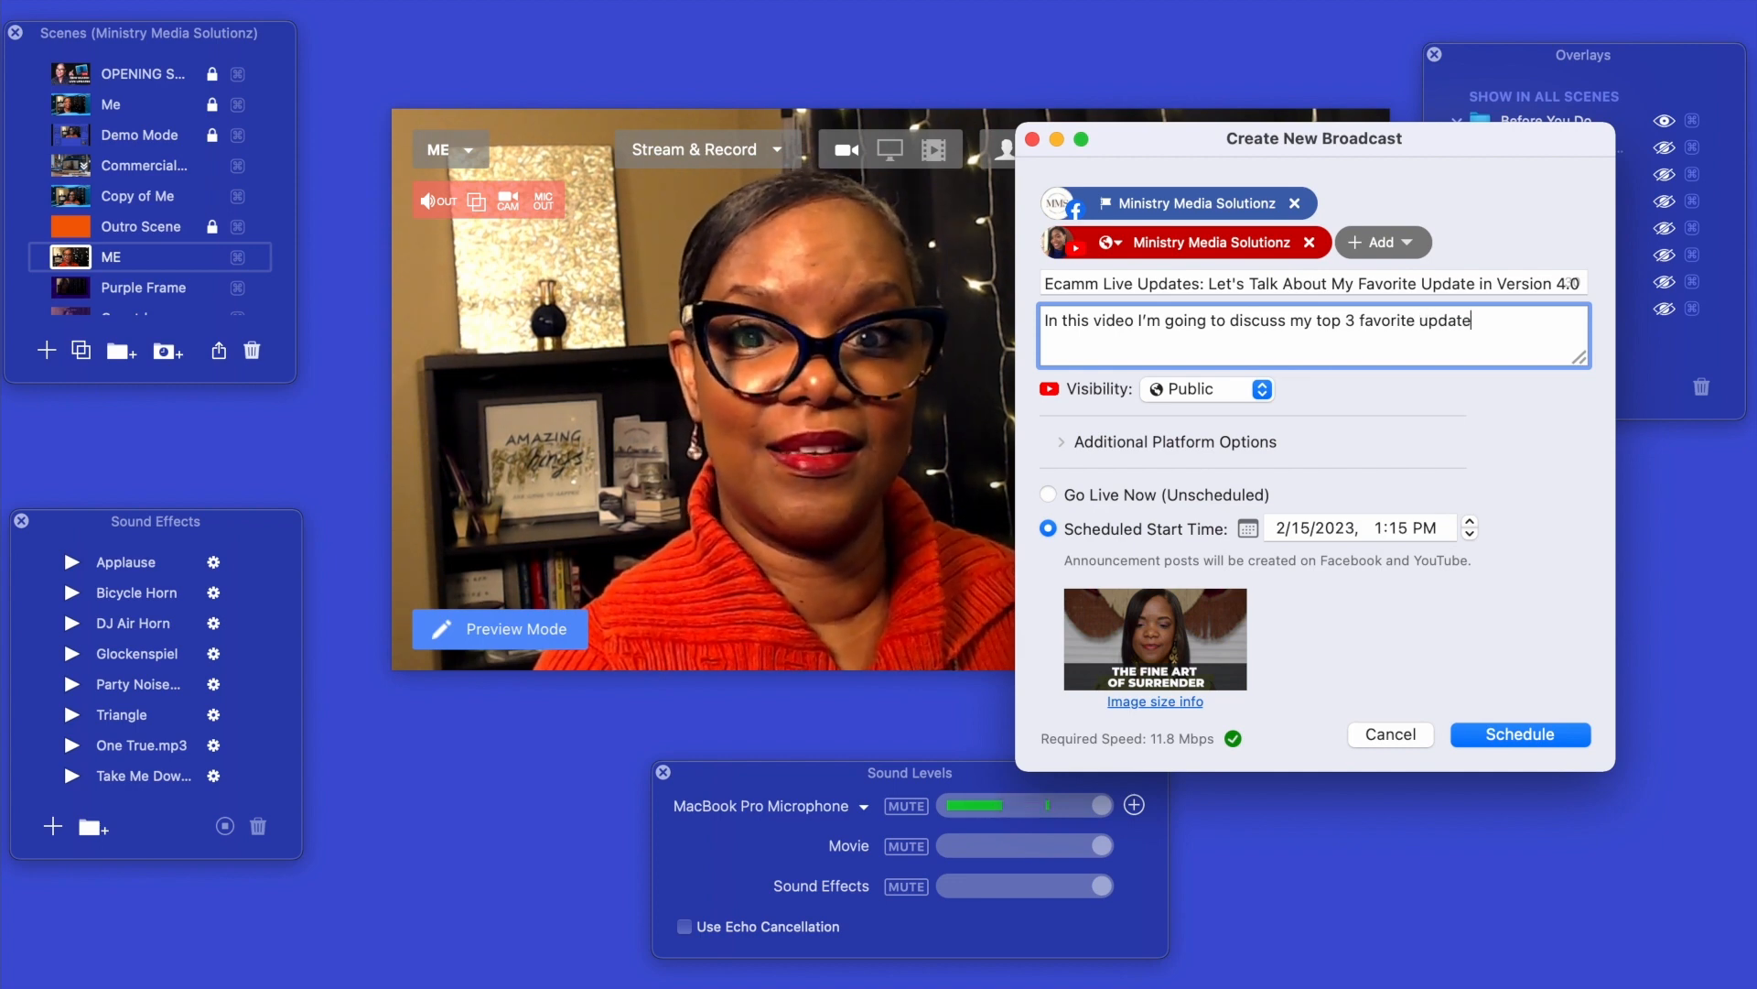
type("s in C")
key("BackSpace")
type("Ecamm Live")
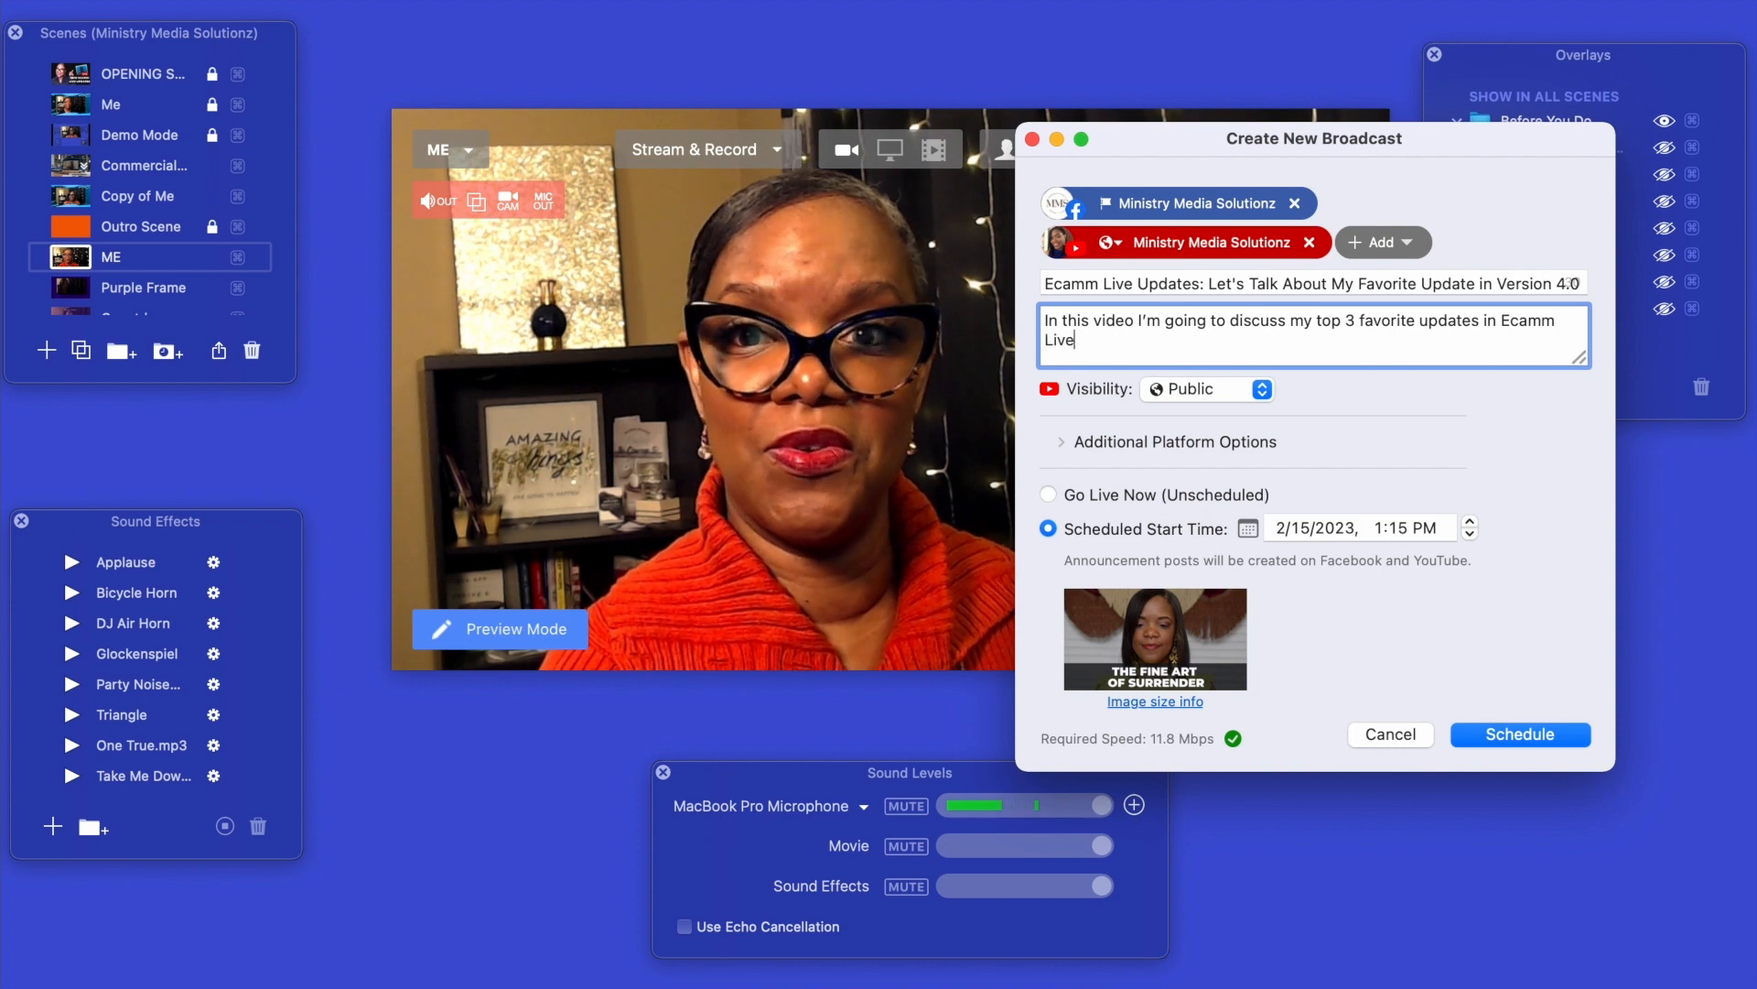
type(" Version 4.0")
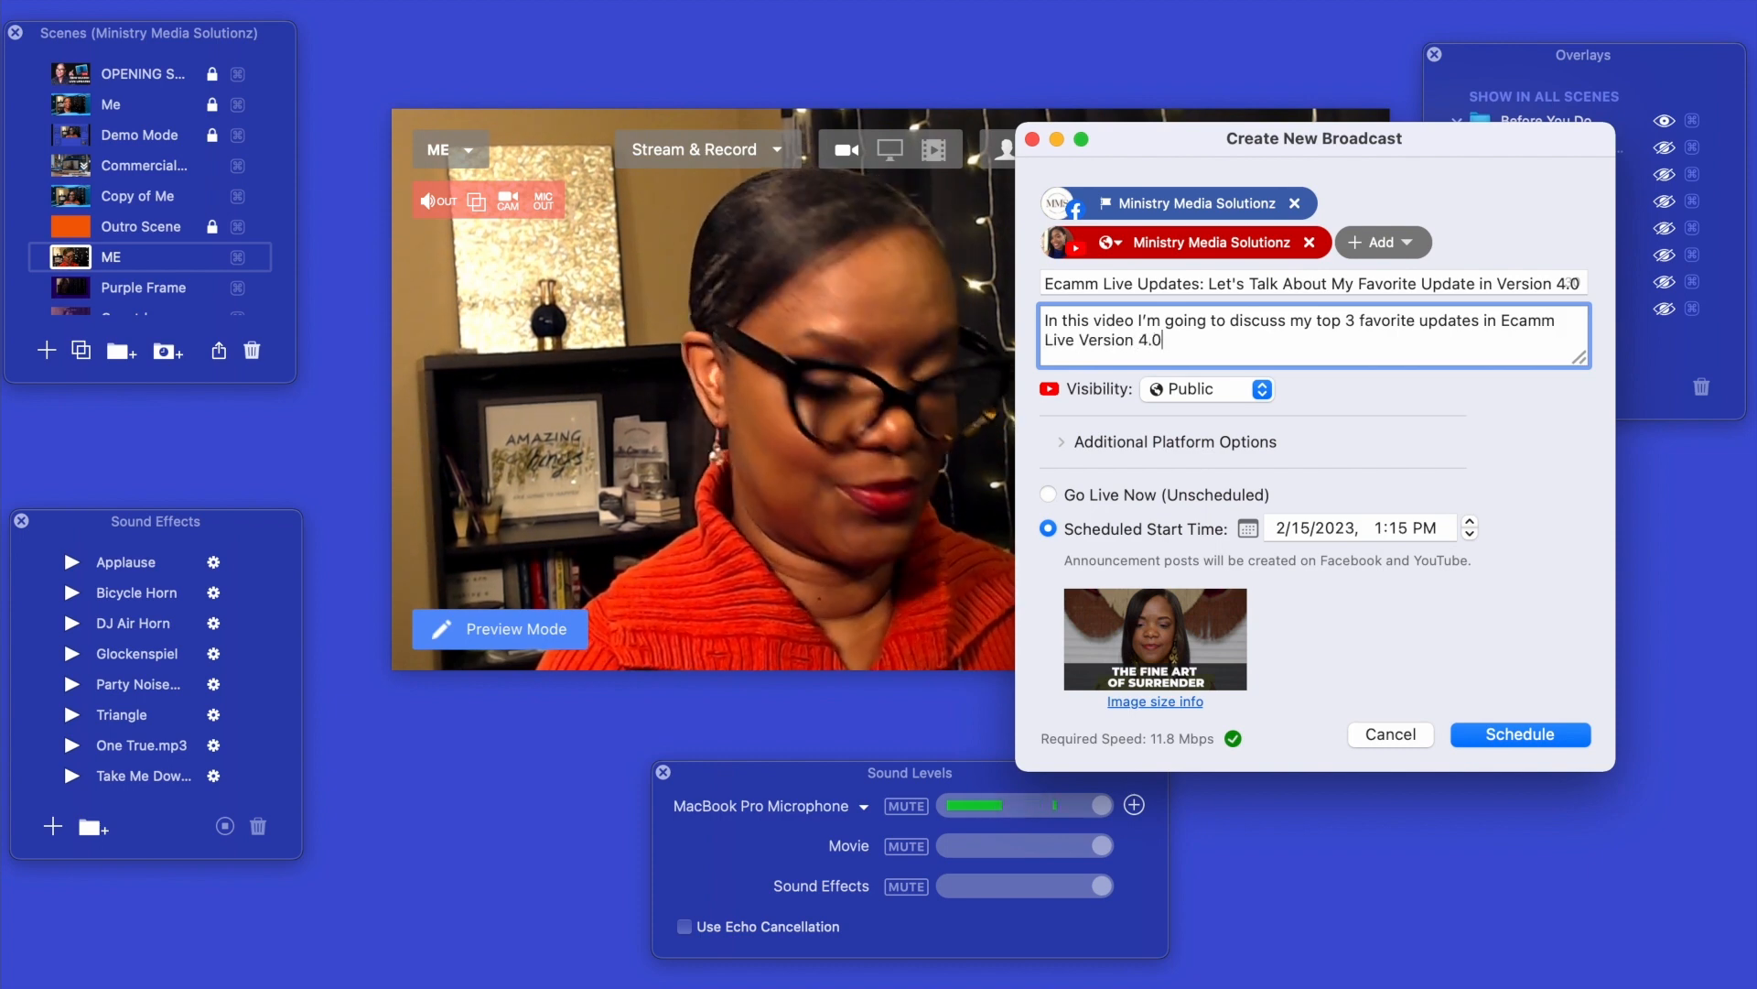
type("!! You don't this tutorial.")
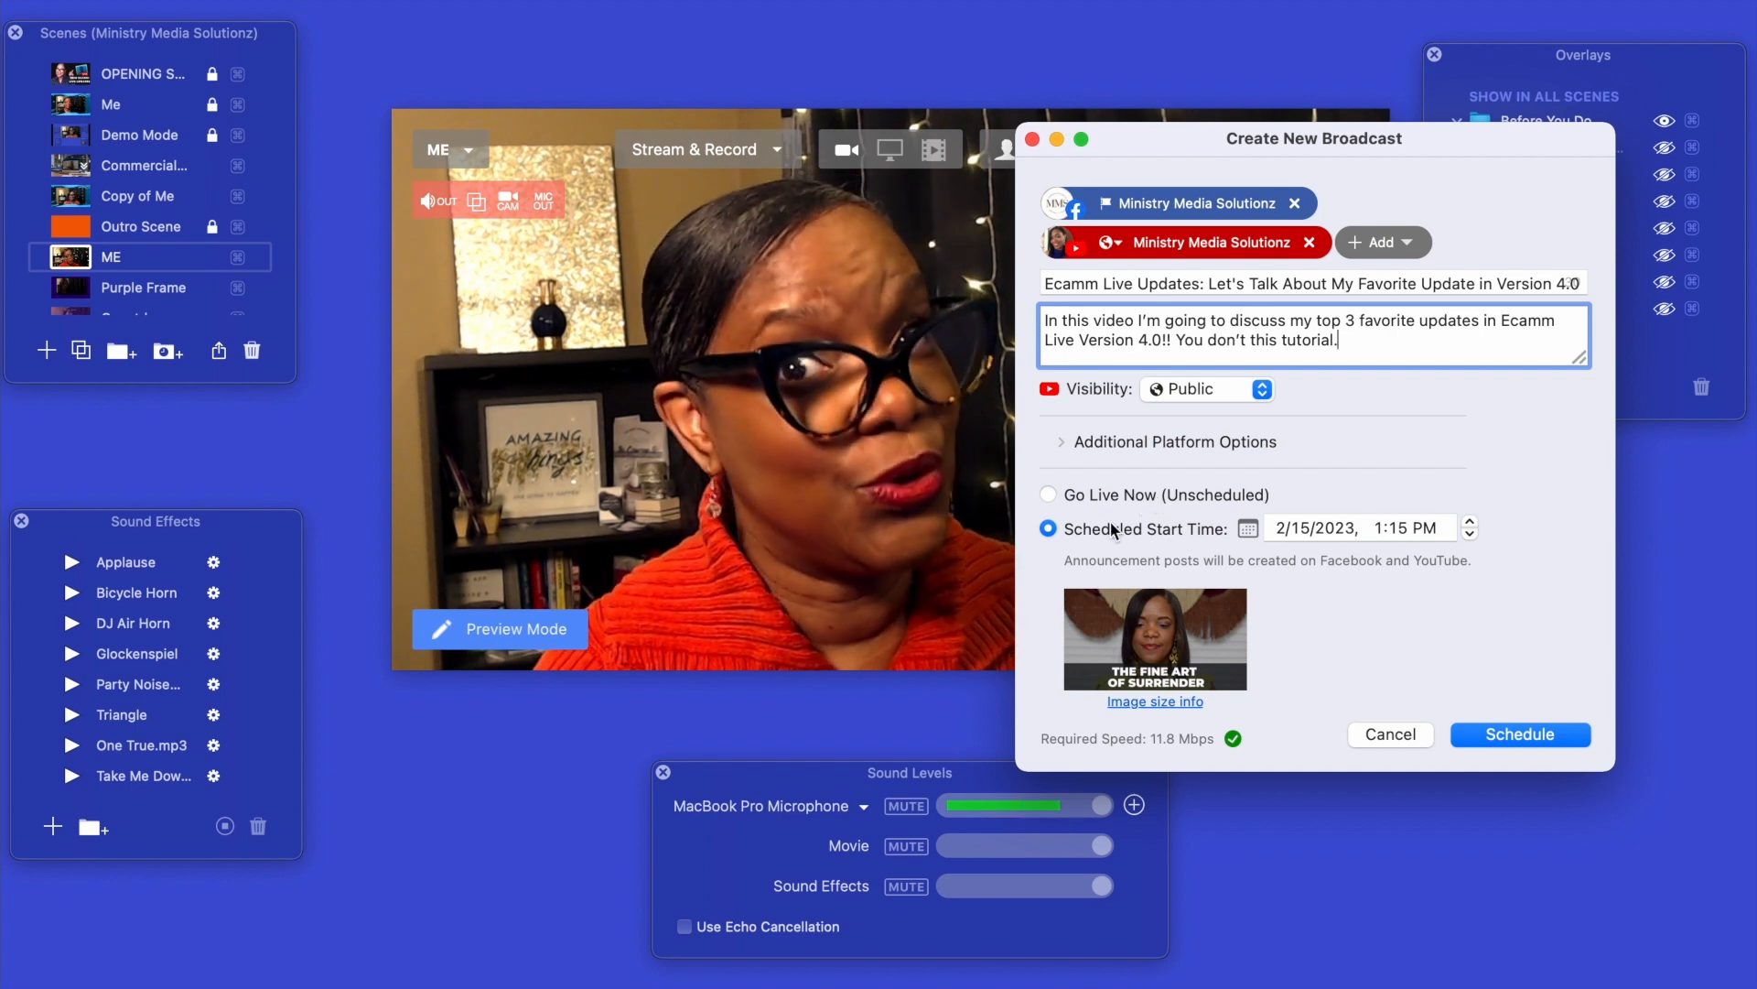
Set the broadcast's scheduled start time to 2/16/2023, 7:00 PM.
left_click(1249, 529)
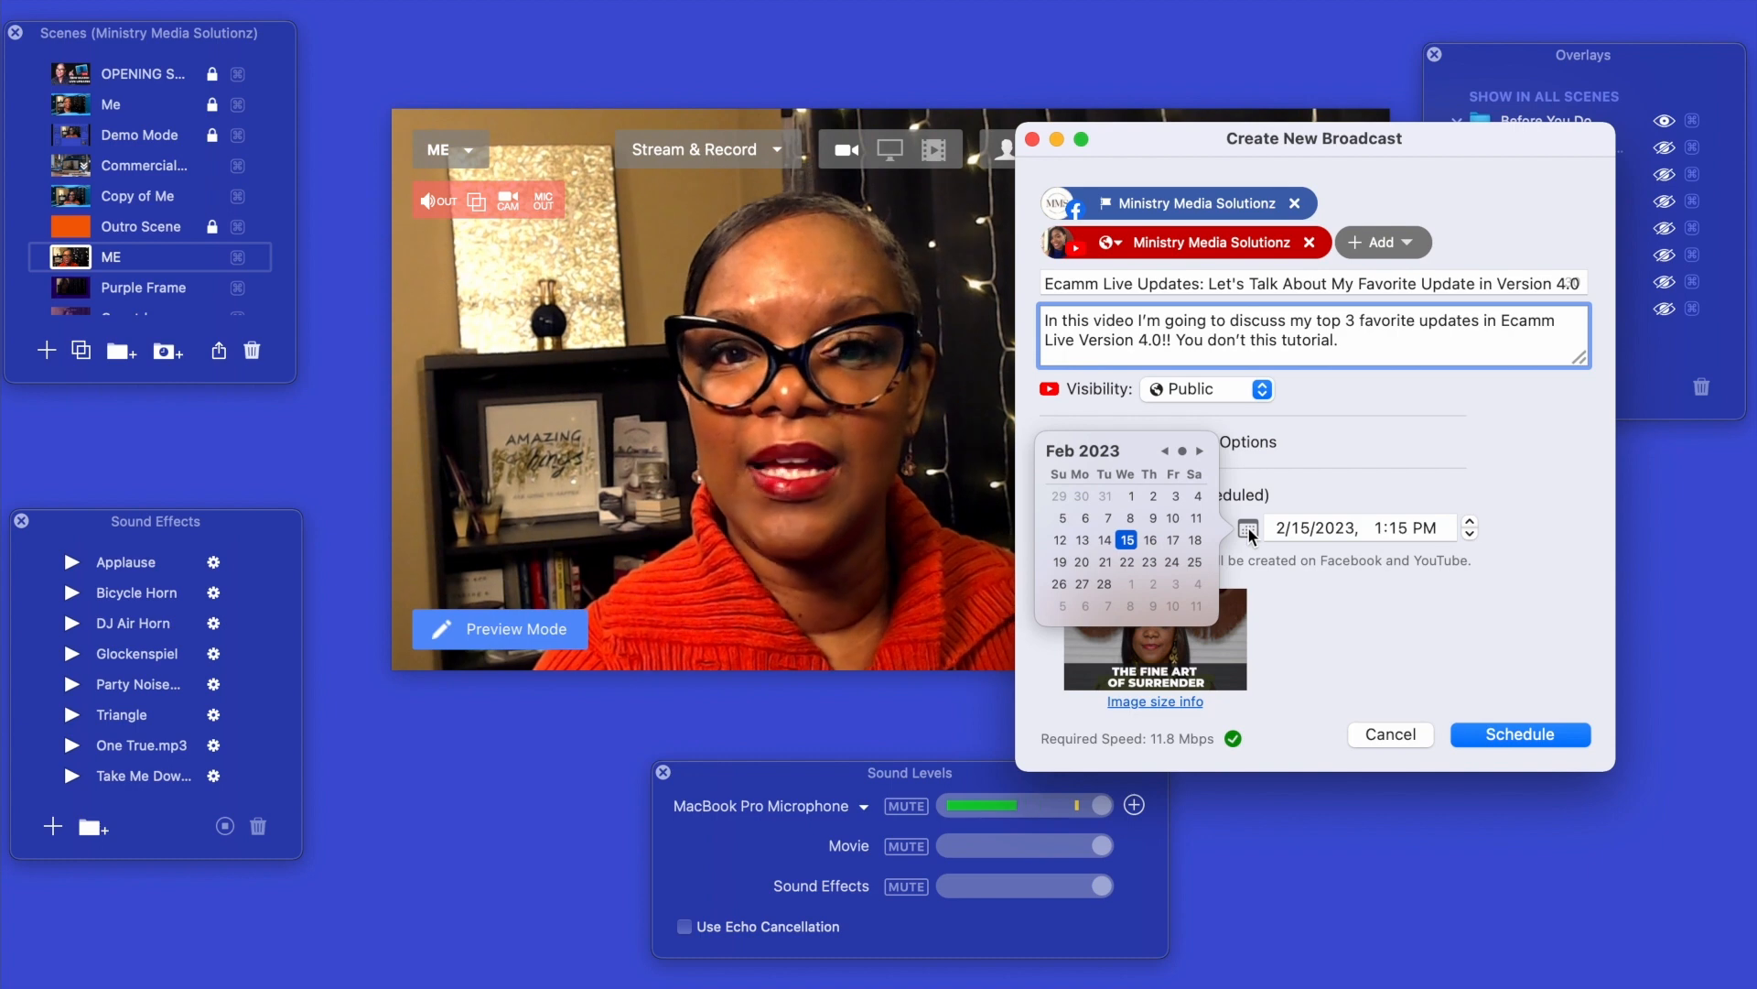
left_click(1153, 543)
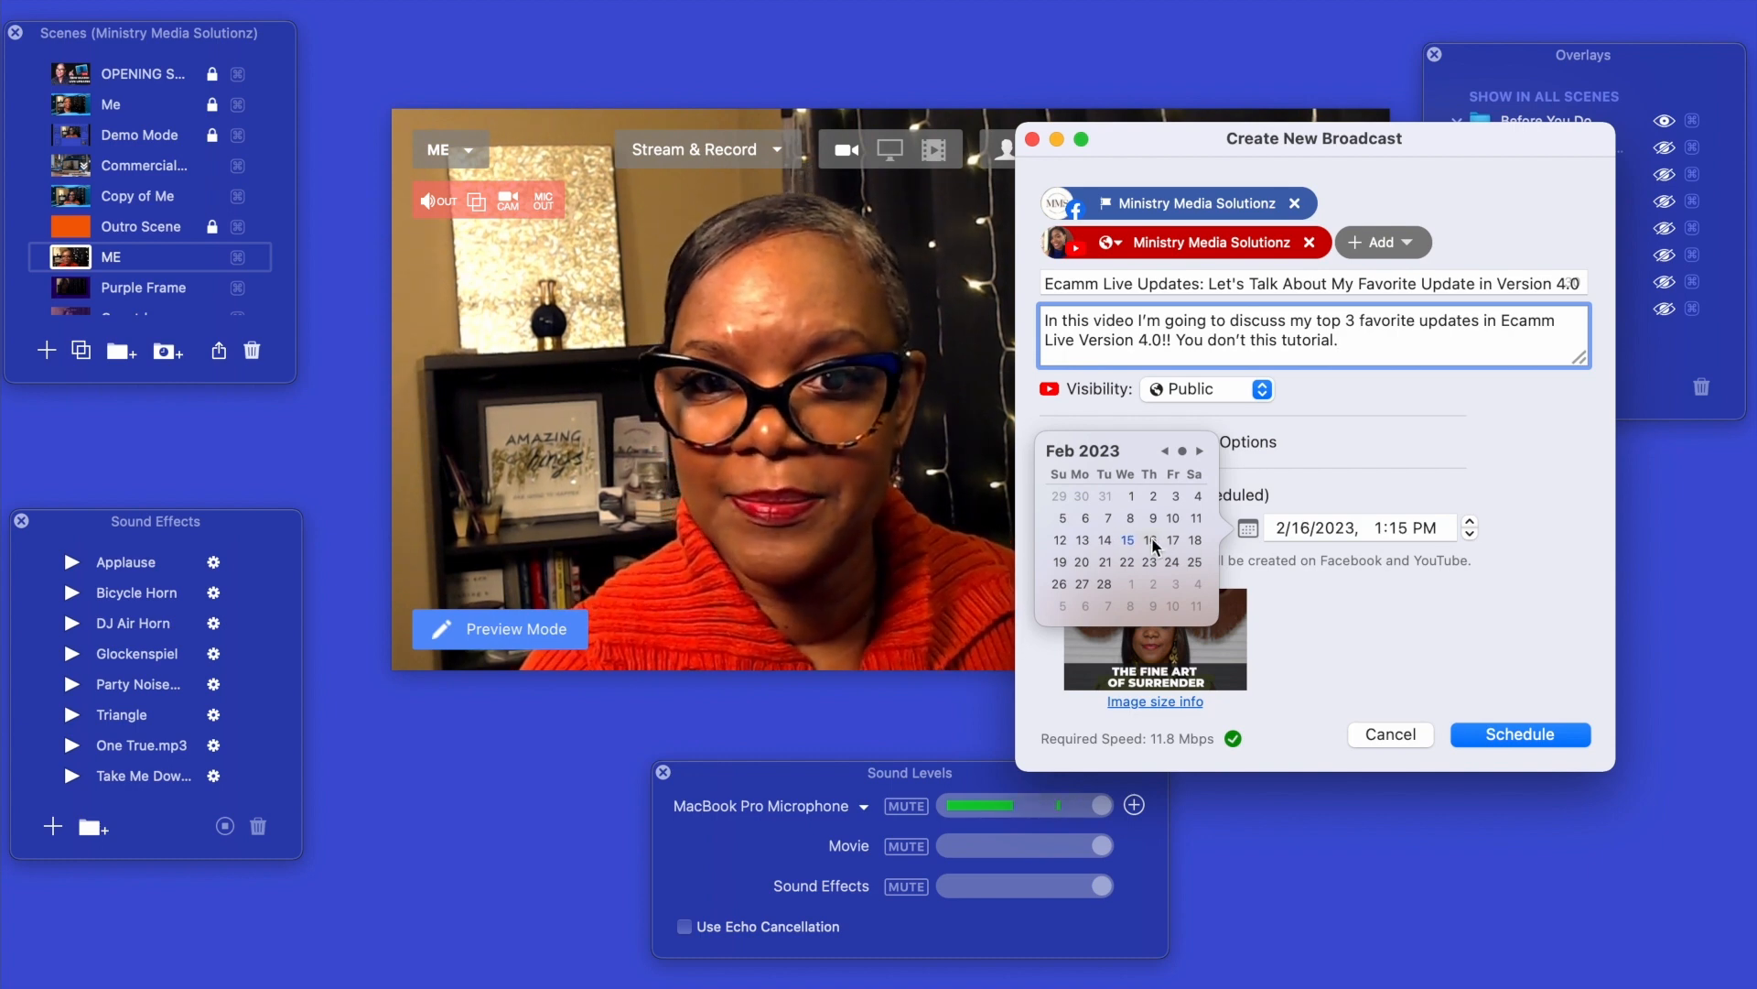
left_click(1371, 525)
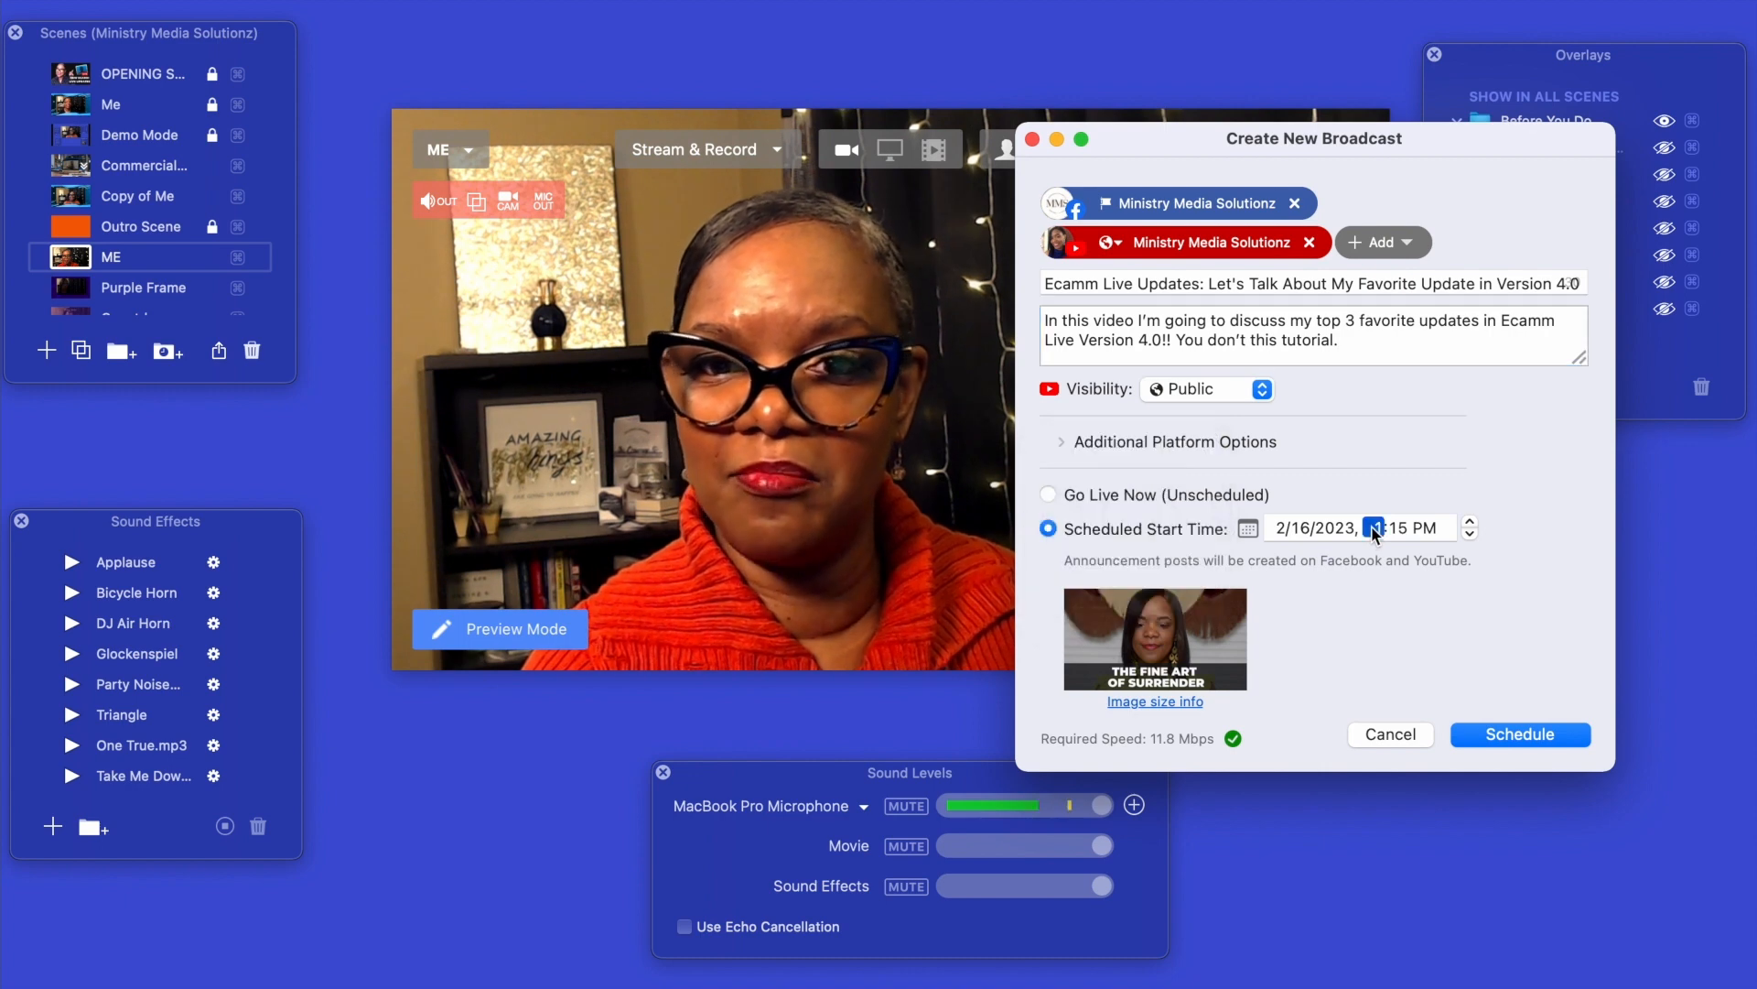
type("7")
left_click(1398, 529)
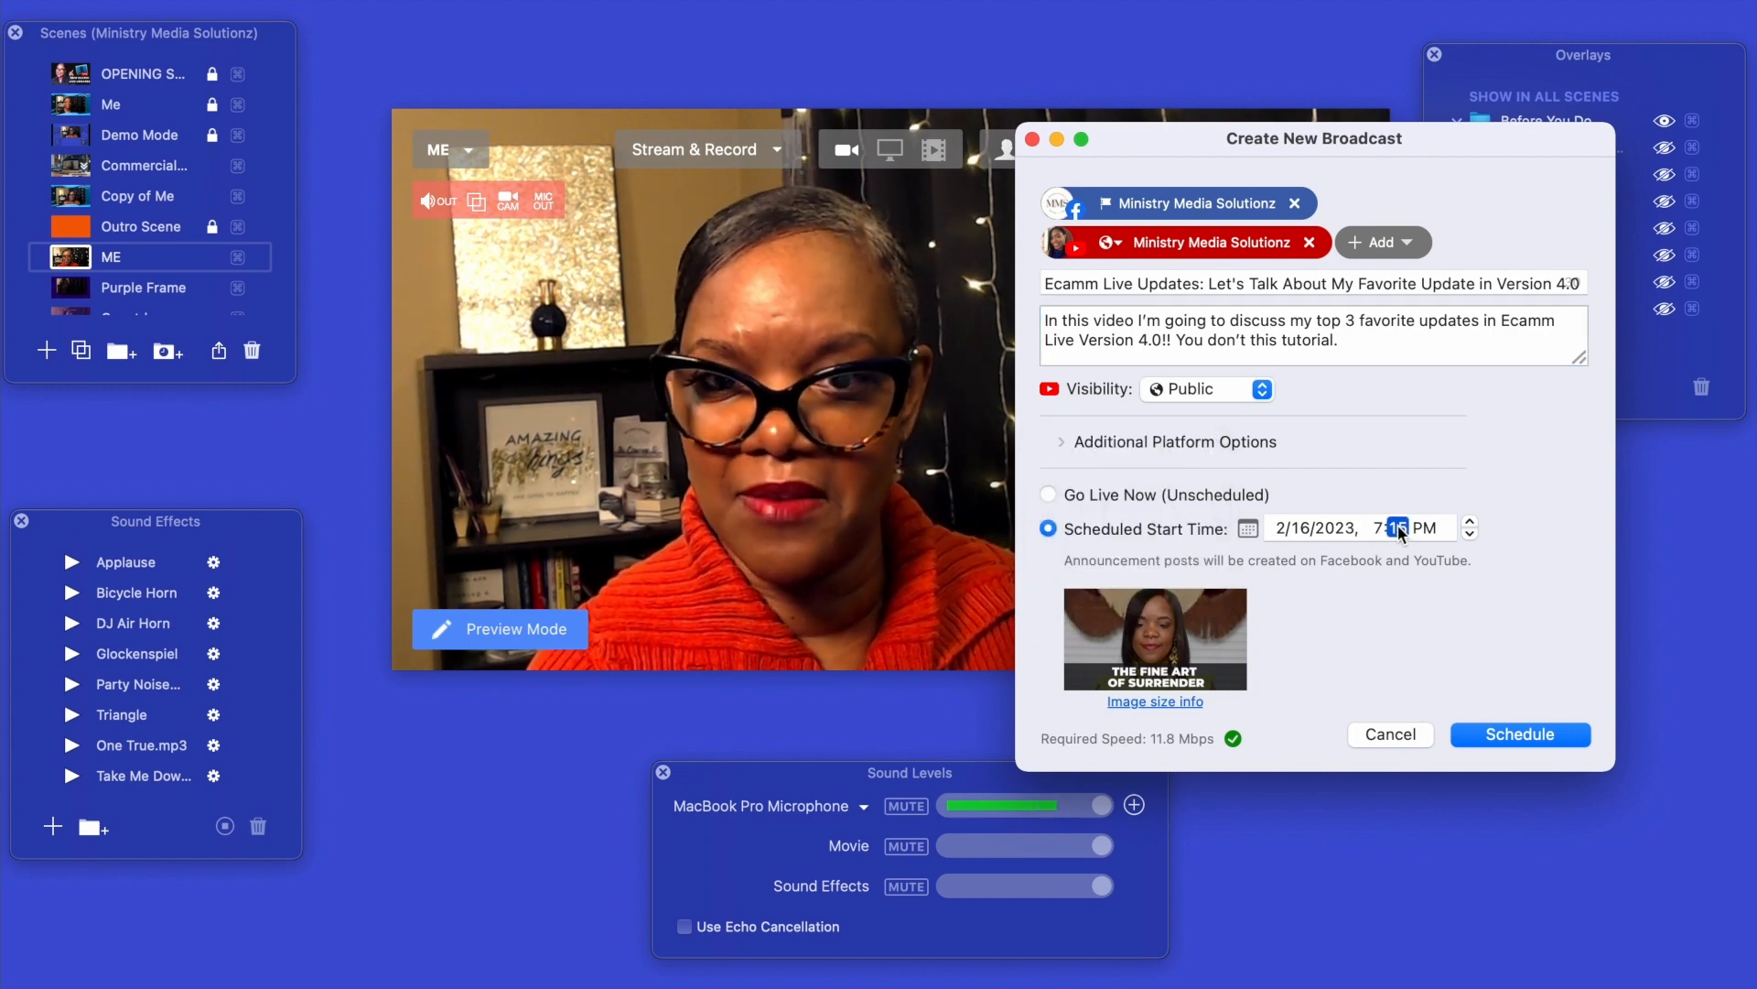
type("00")
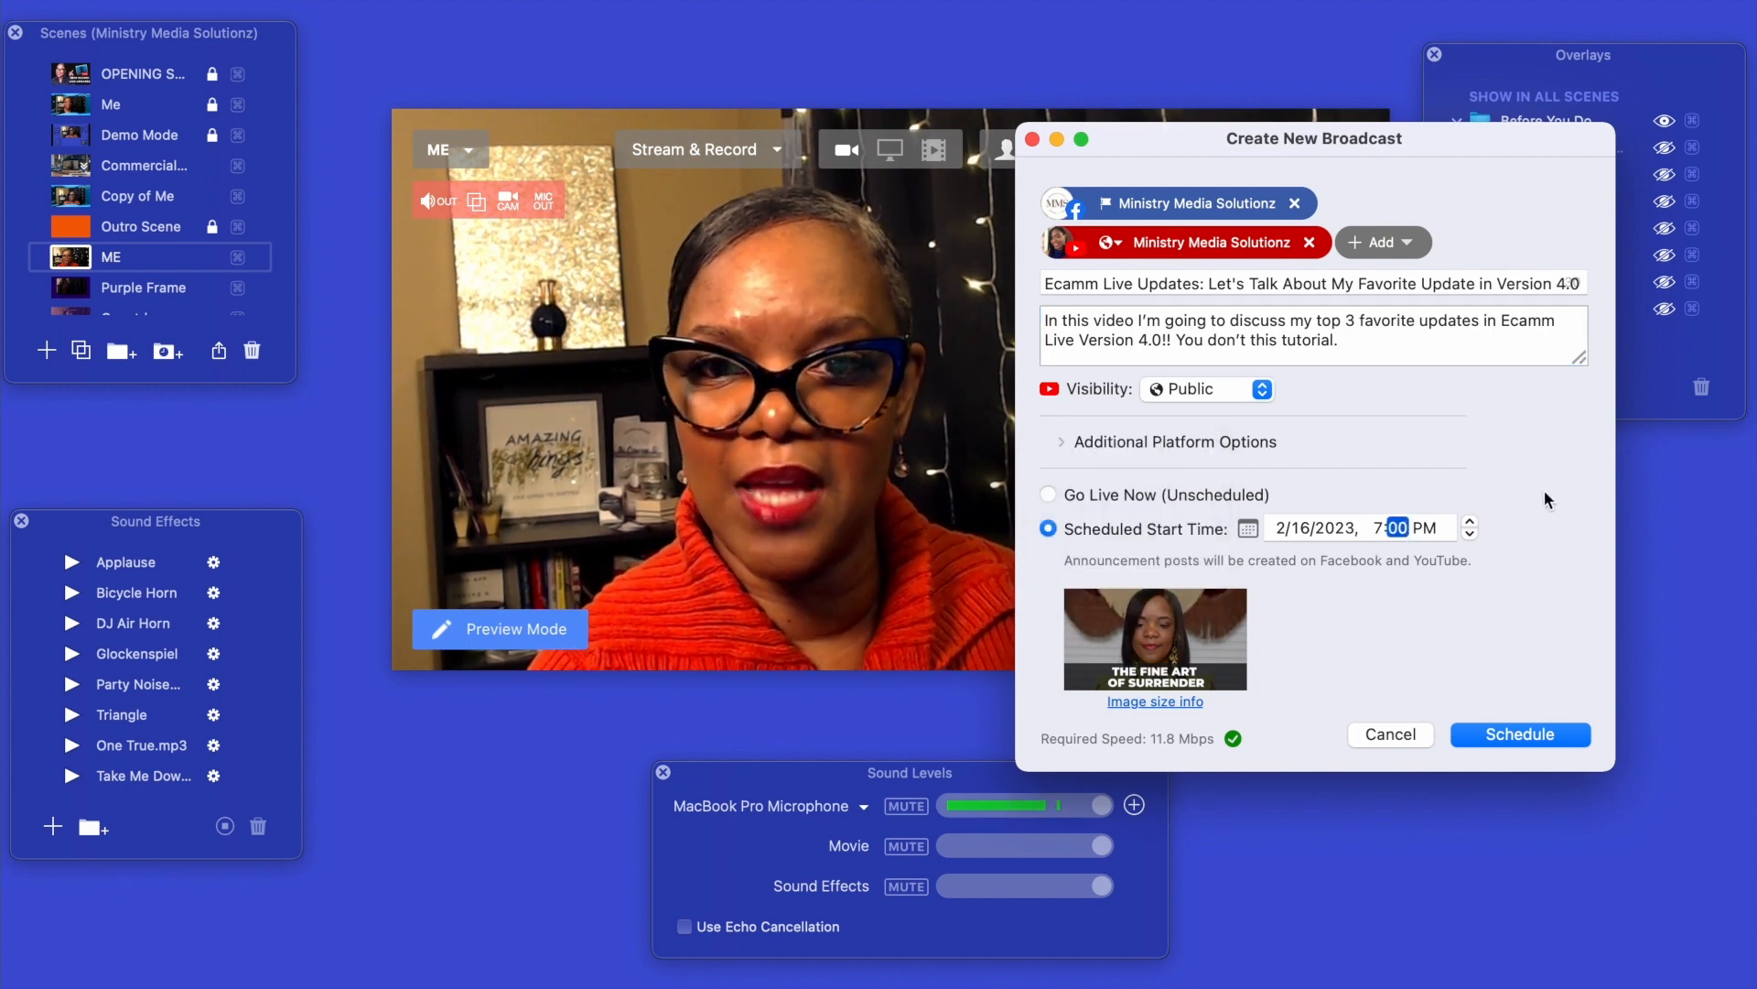
Replace the broadcast's thumbnail with "YT Thumbnail Templates (44).jpg" from the Downloads folder, previewing the image before opening it.
left_click(1069, 593)
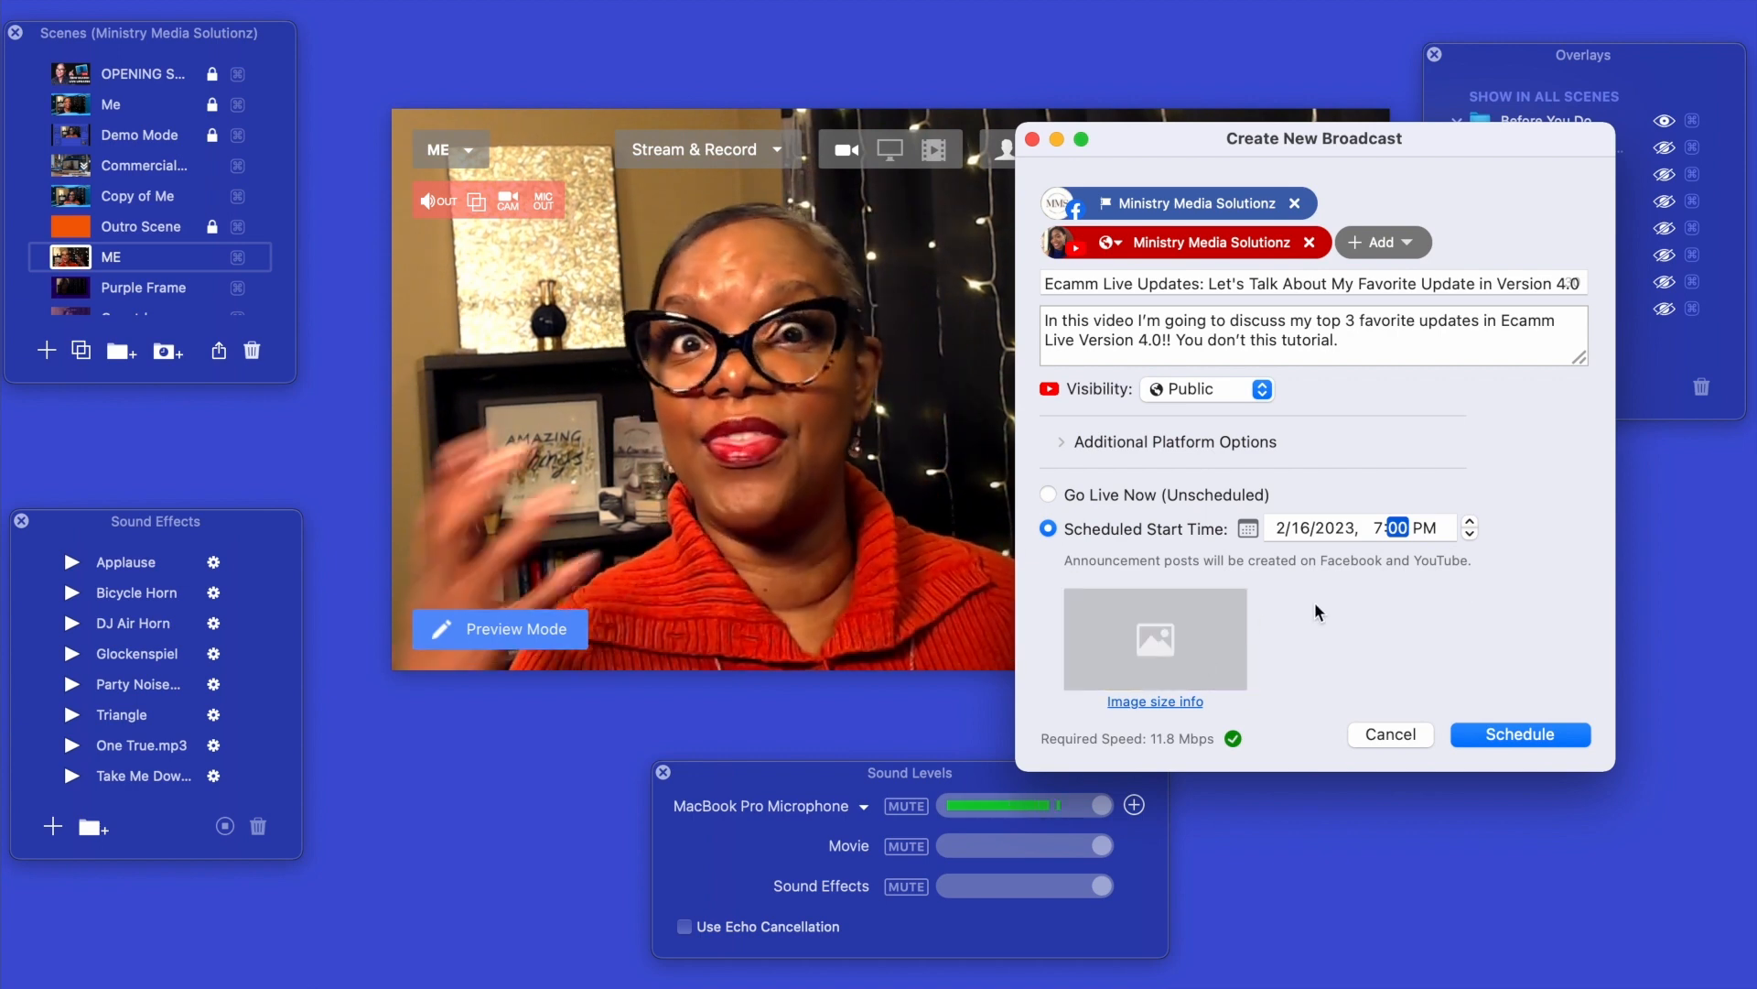
left_click(1155, 635)
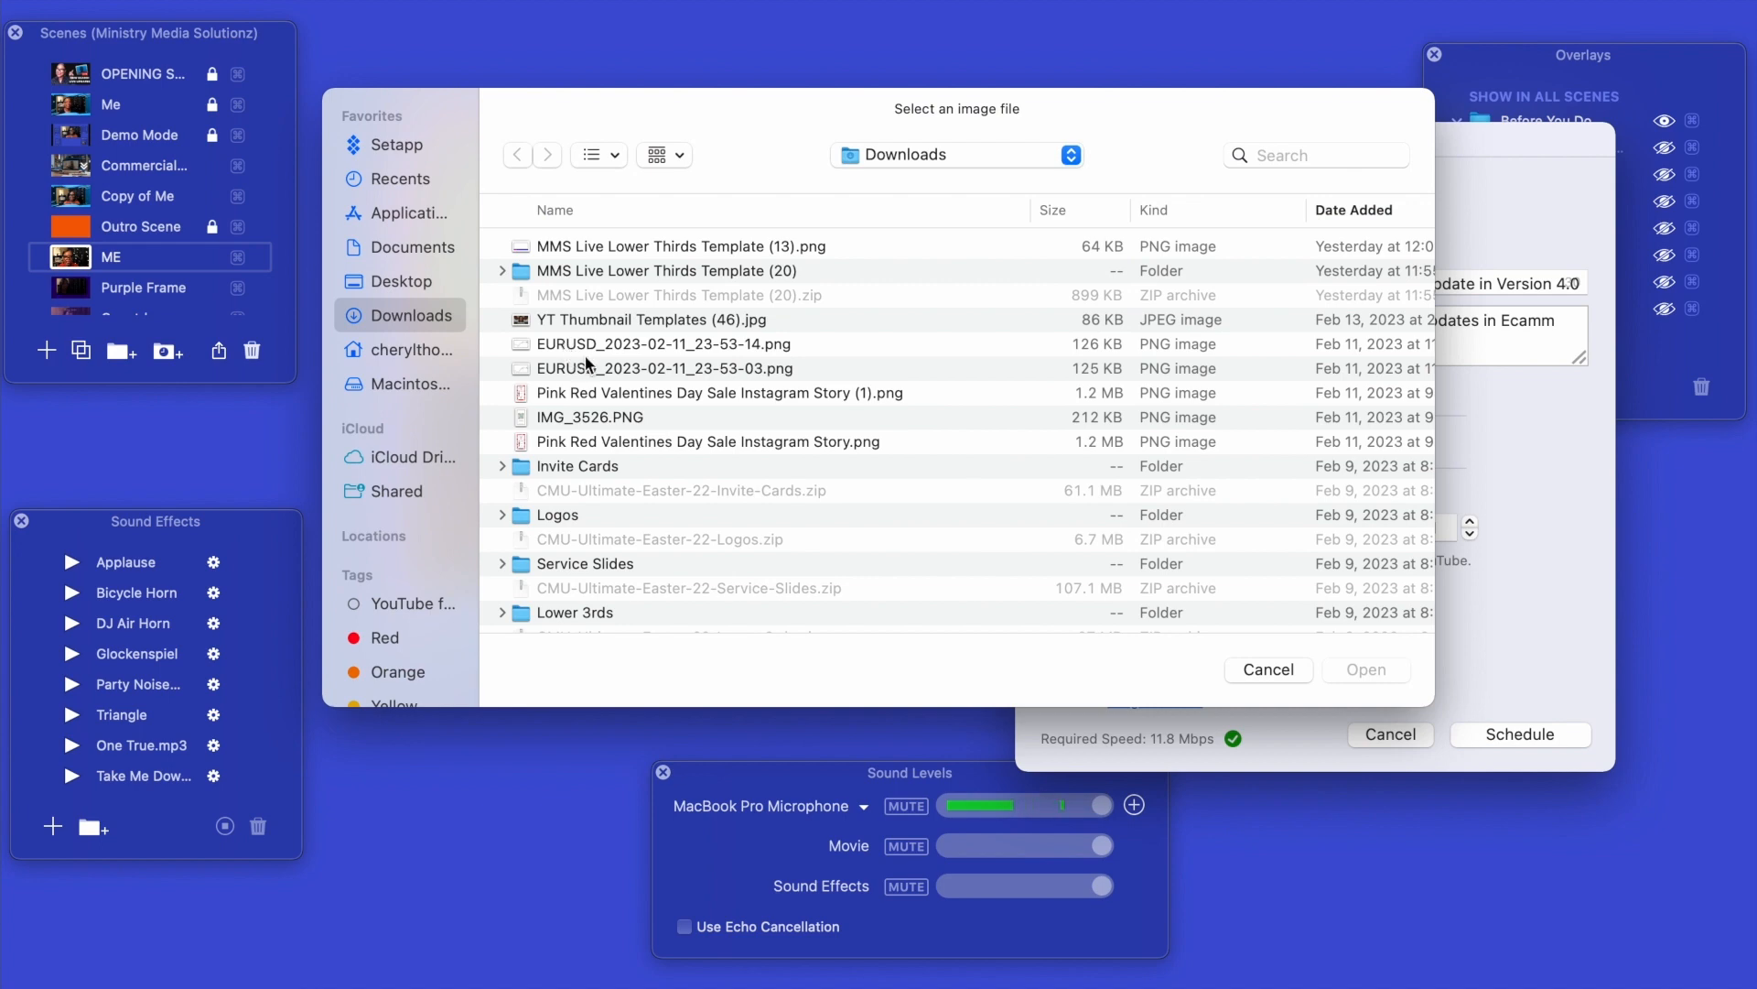
scroll(589, 359, "down", 5)
scroll(589, 359, "down", 10)
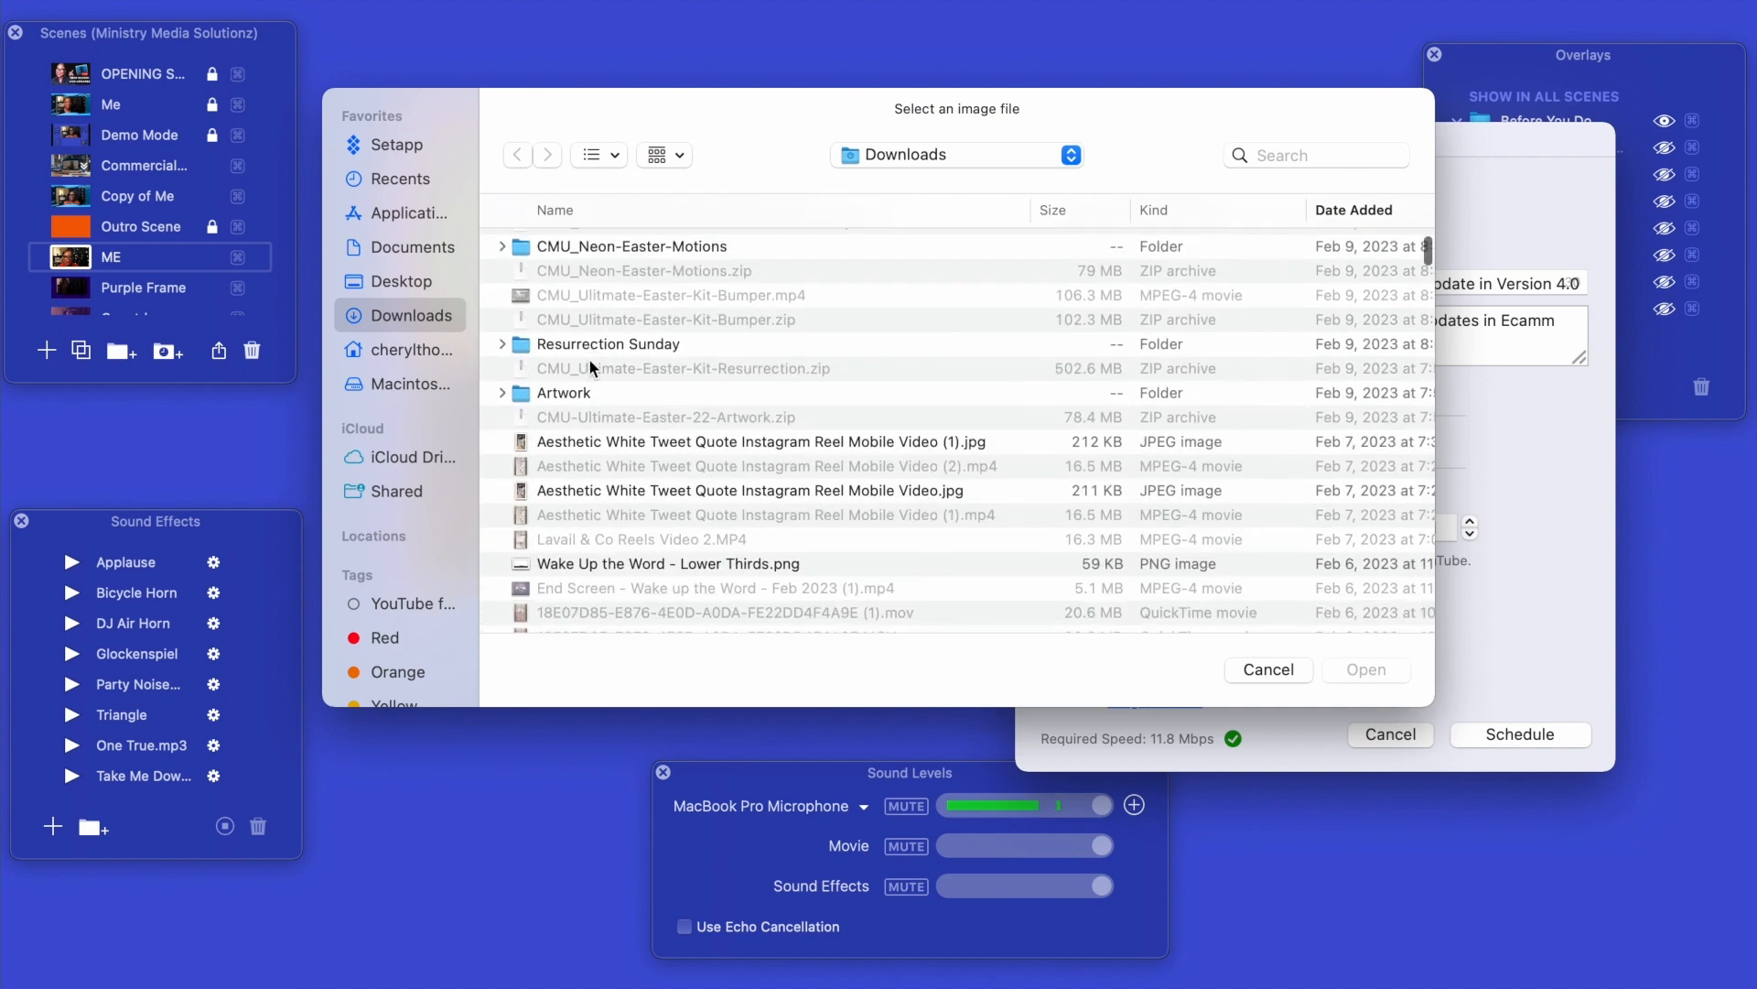
scroll(590, 359, "down", 6)
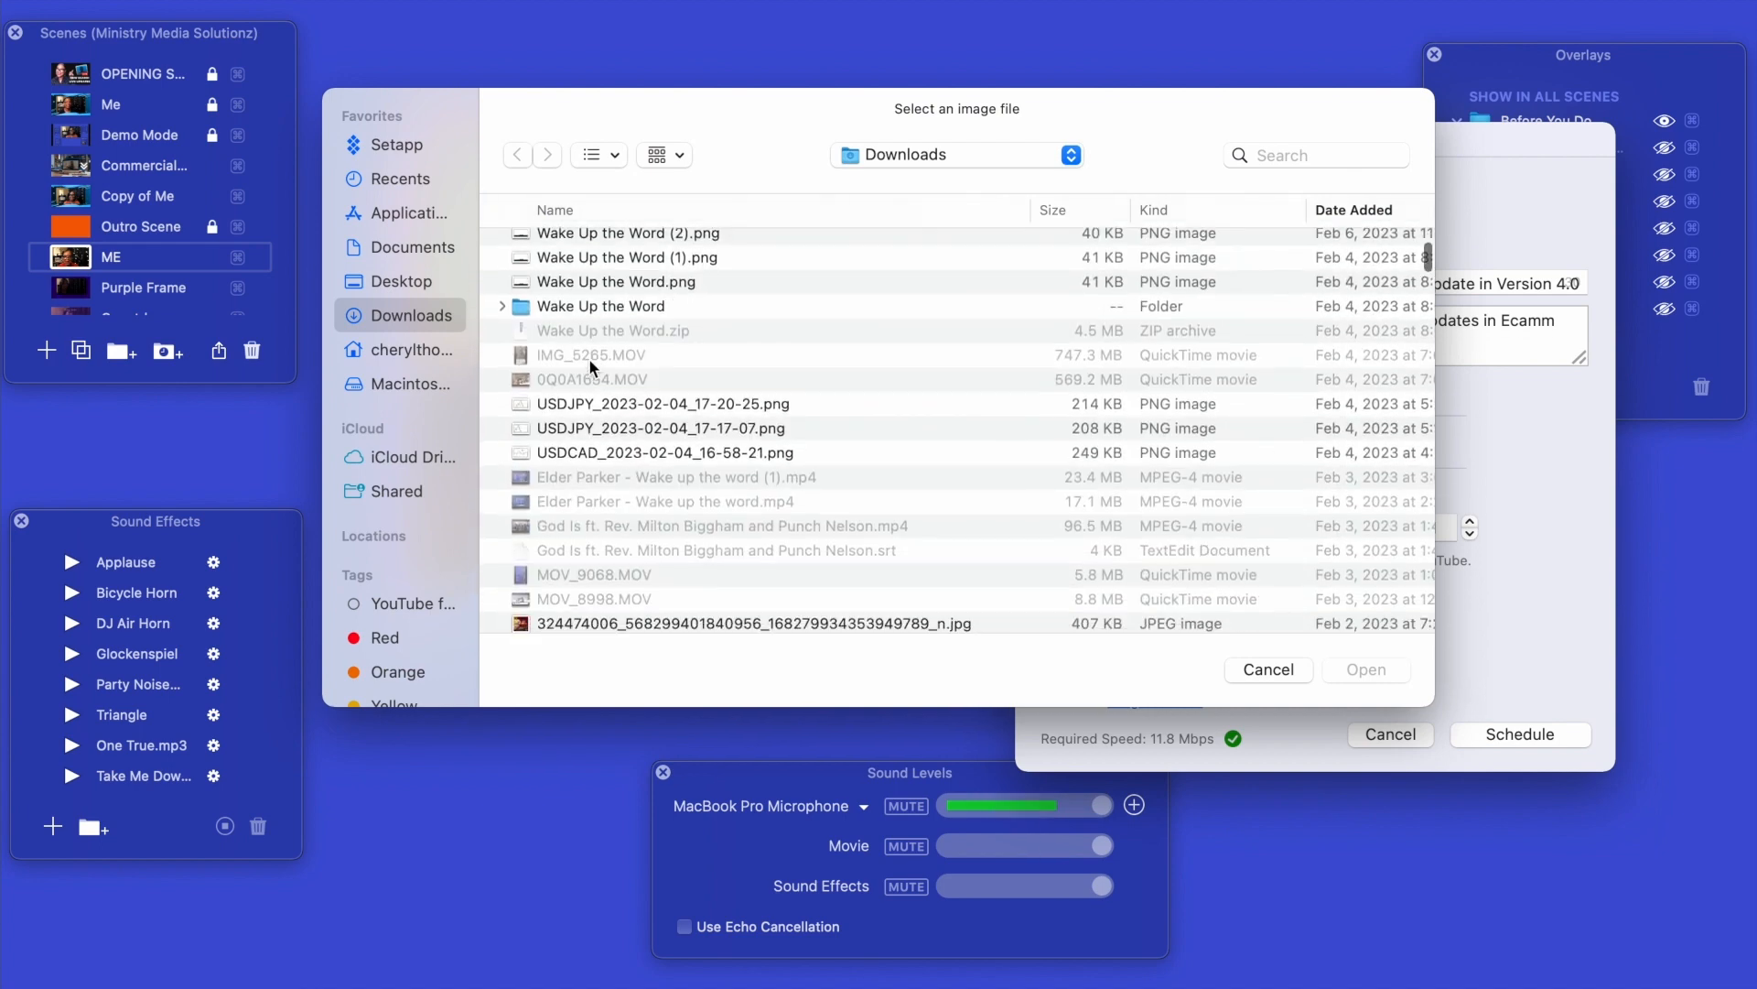
left_click(604, 494)
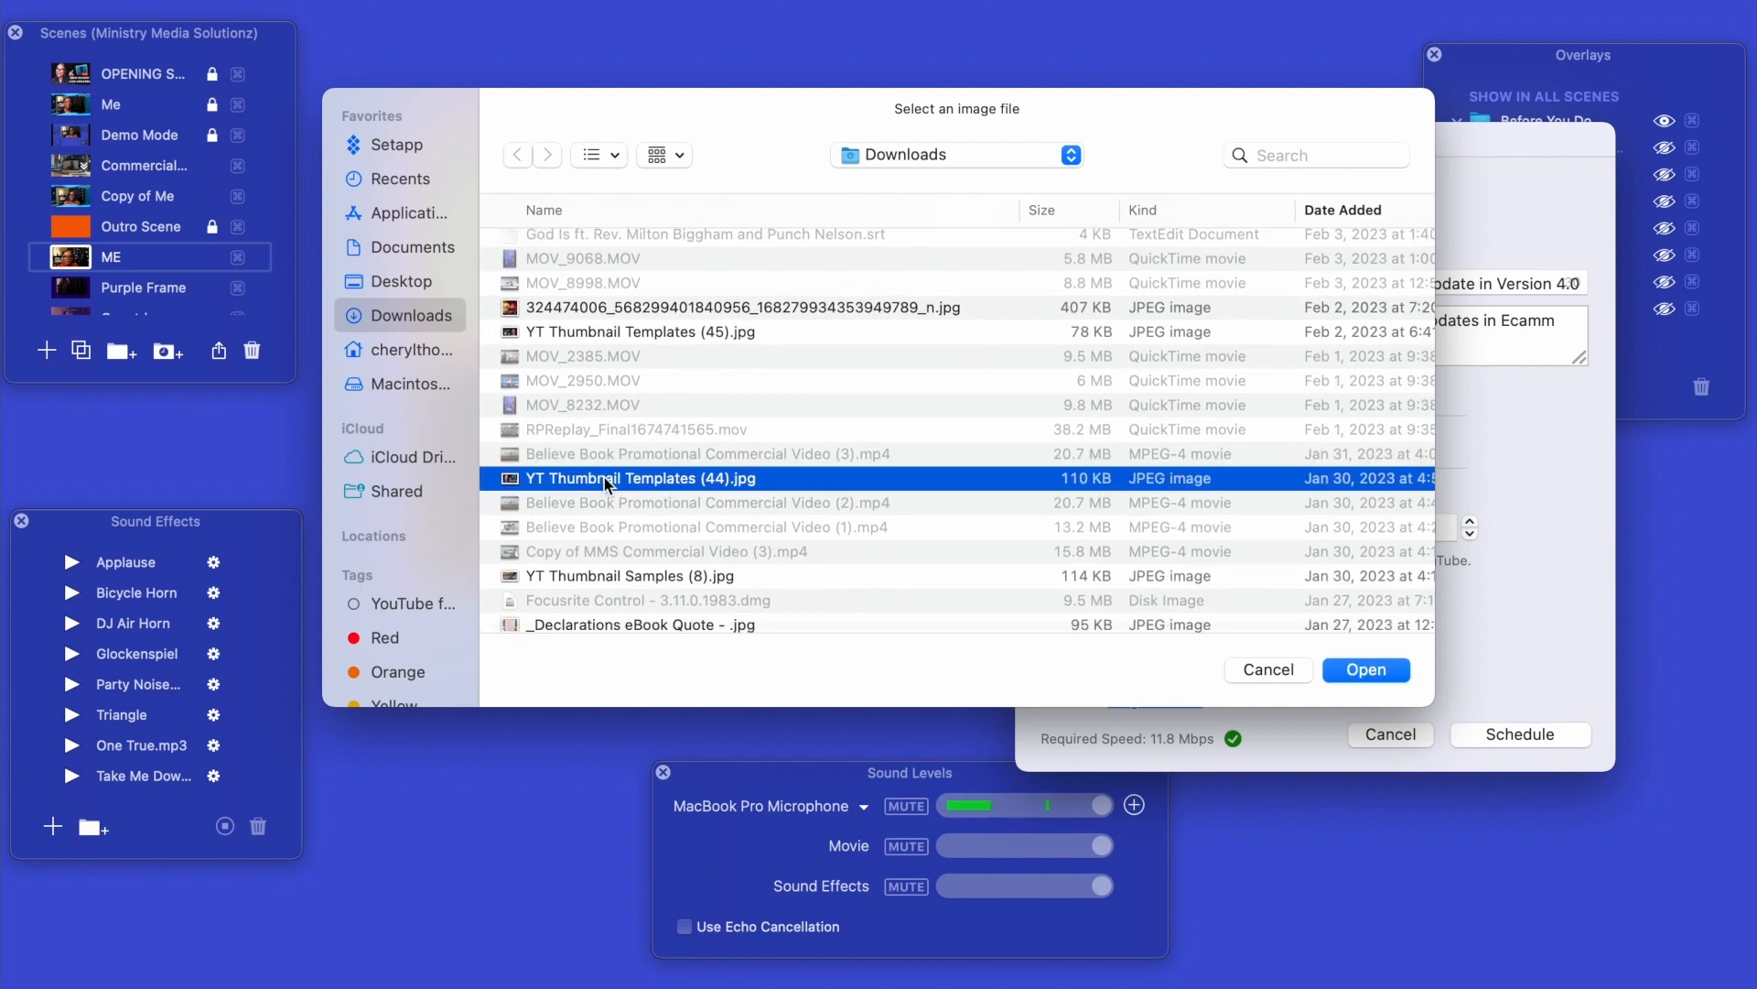
key("space")
key("space")
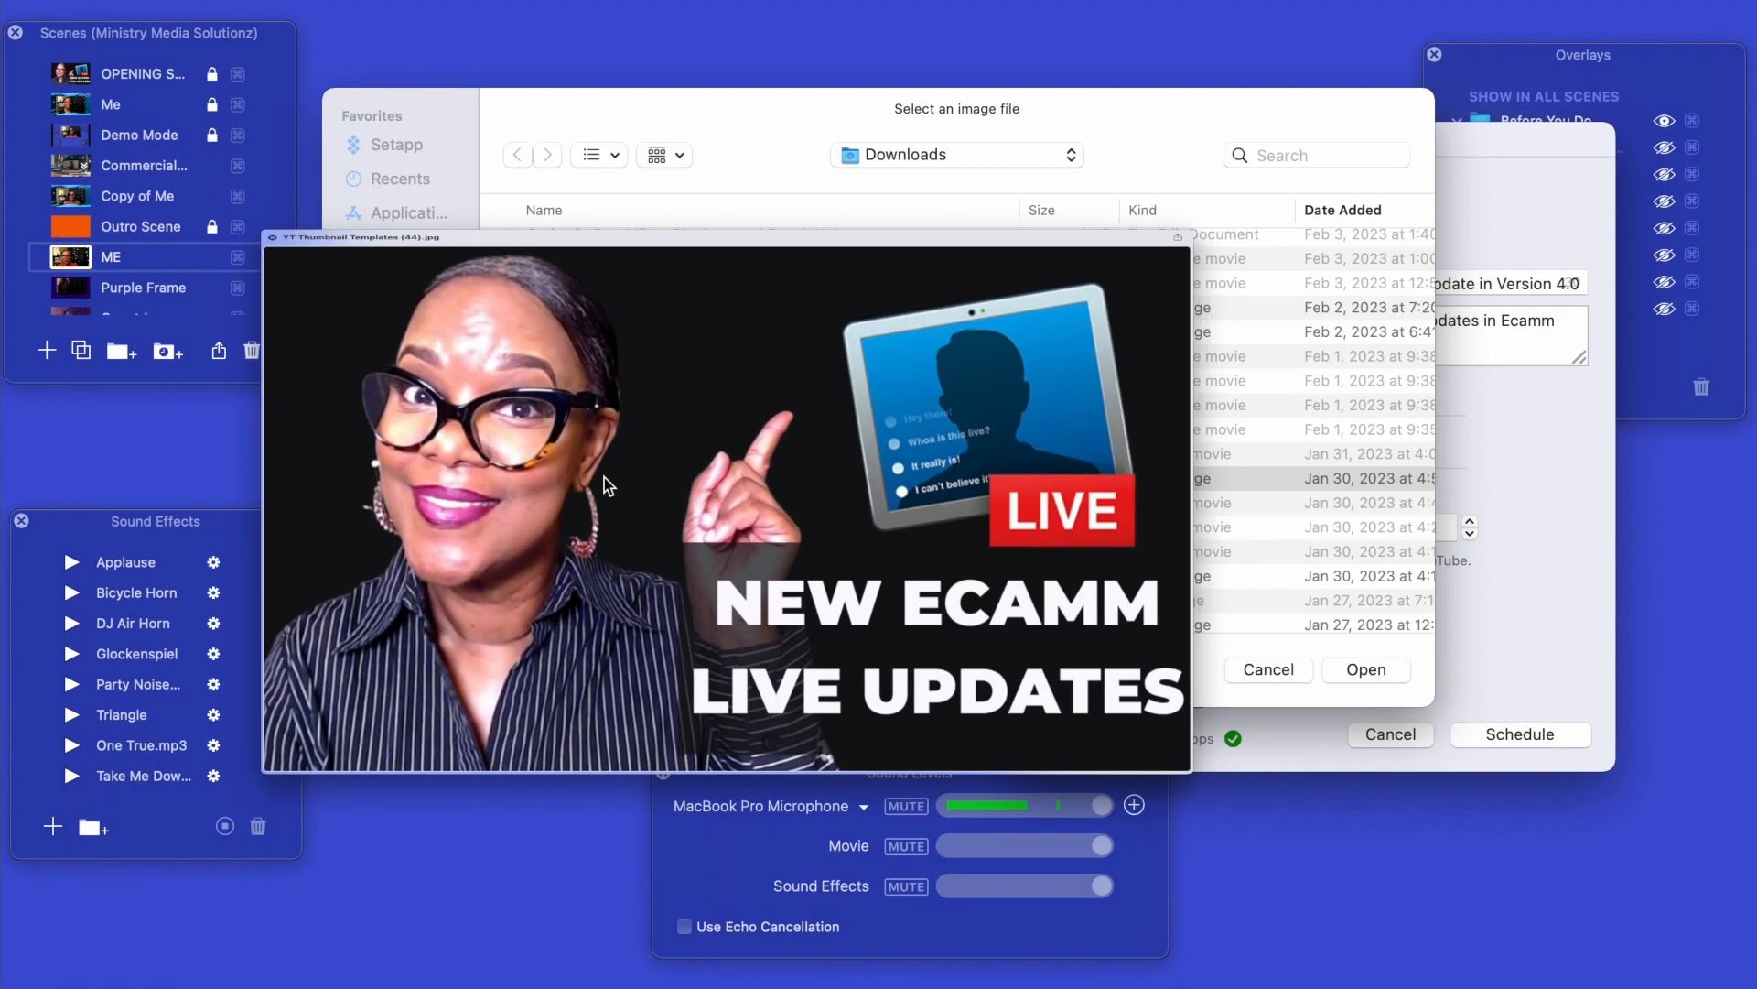
left_click(1377, 670)
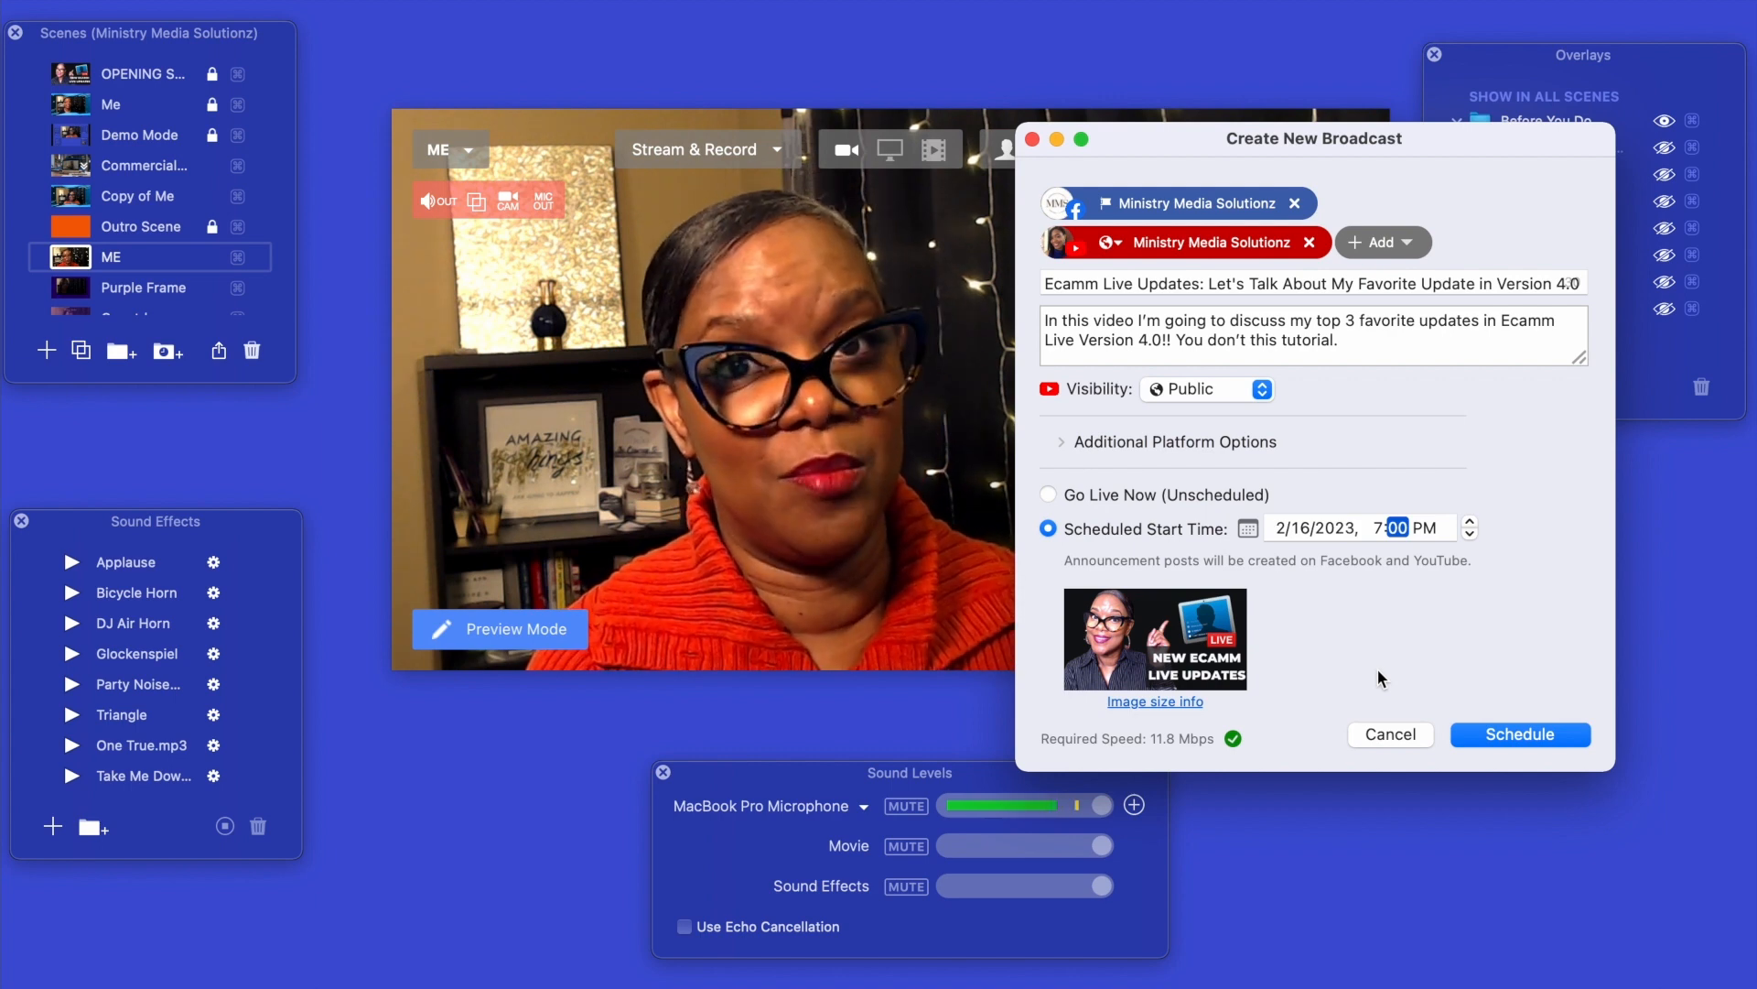
Move the broadcast window clear of the preview, schedule the broadcast and close the list of upcoming broadcasts.
left_click_drag(1455, 138, 1130, 734)
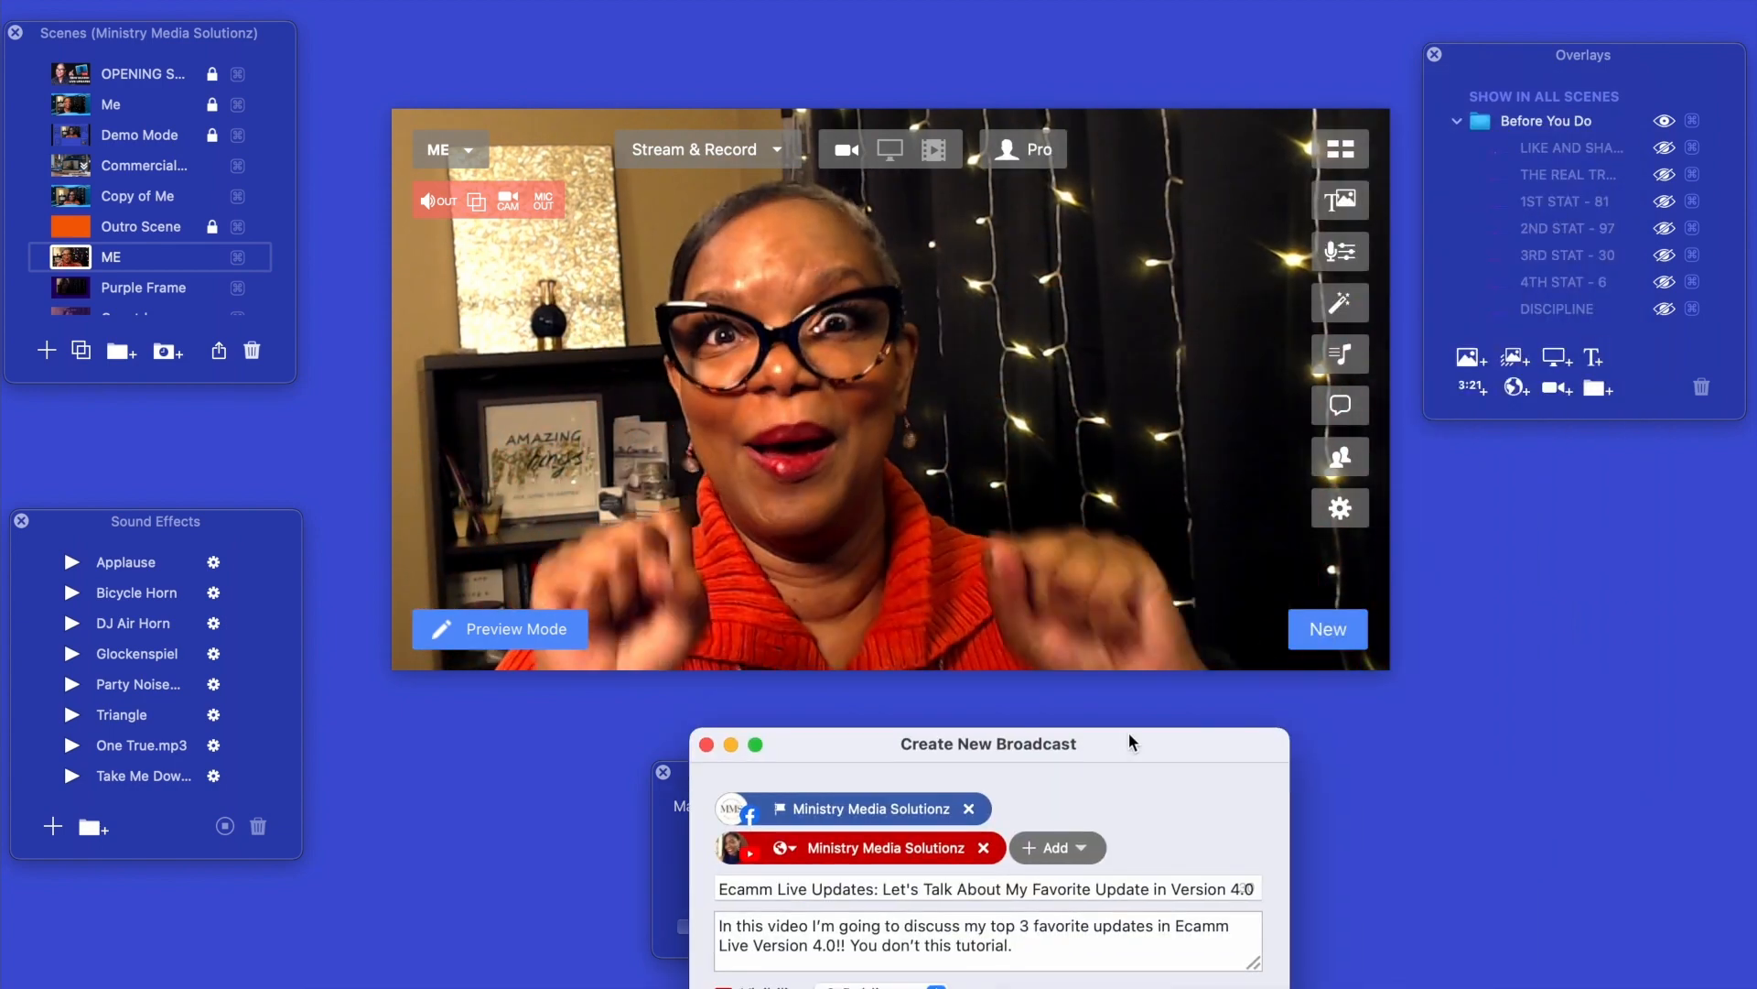
left_click_drag(1128, 732, 1491, 152)
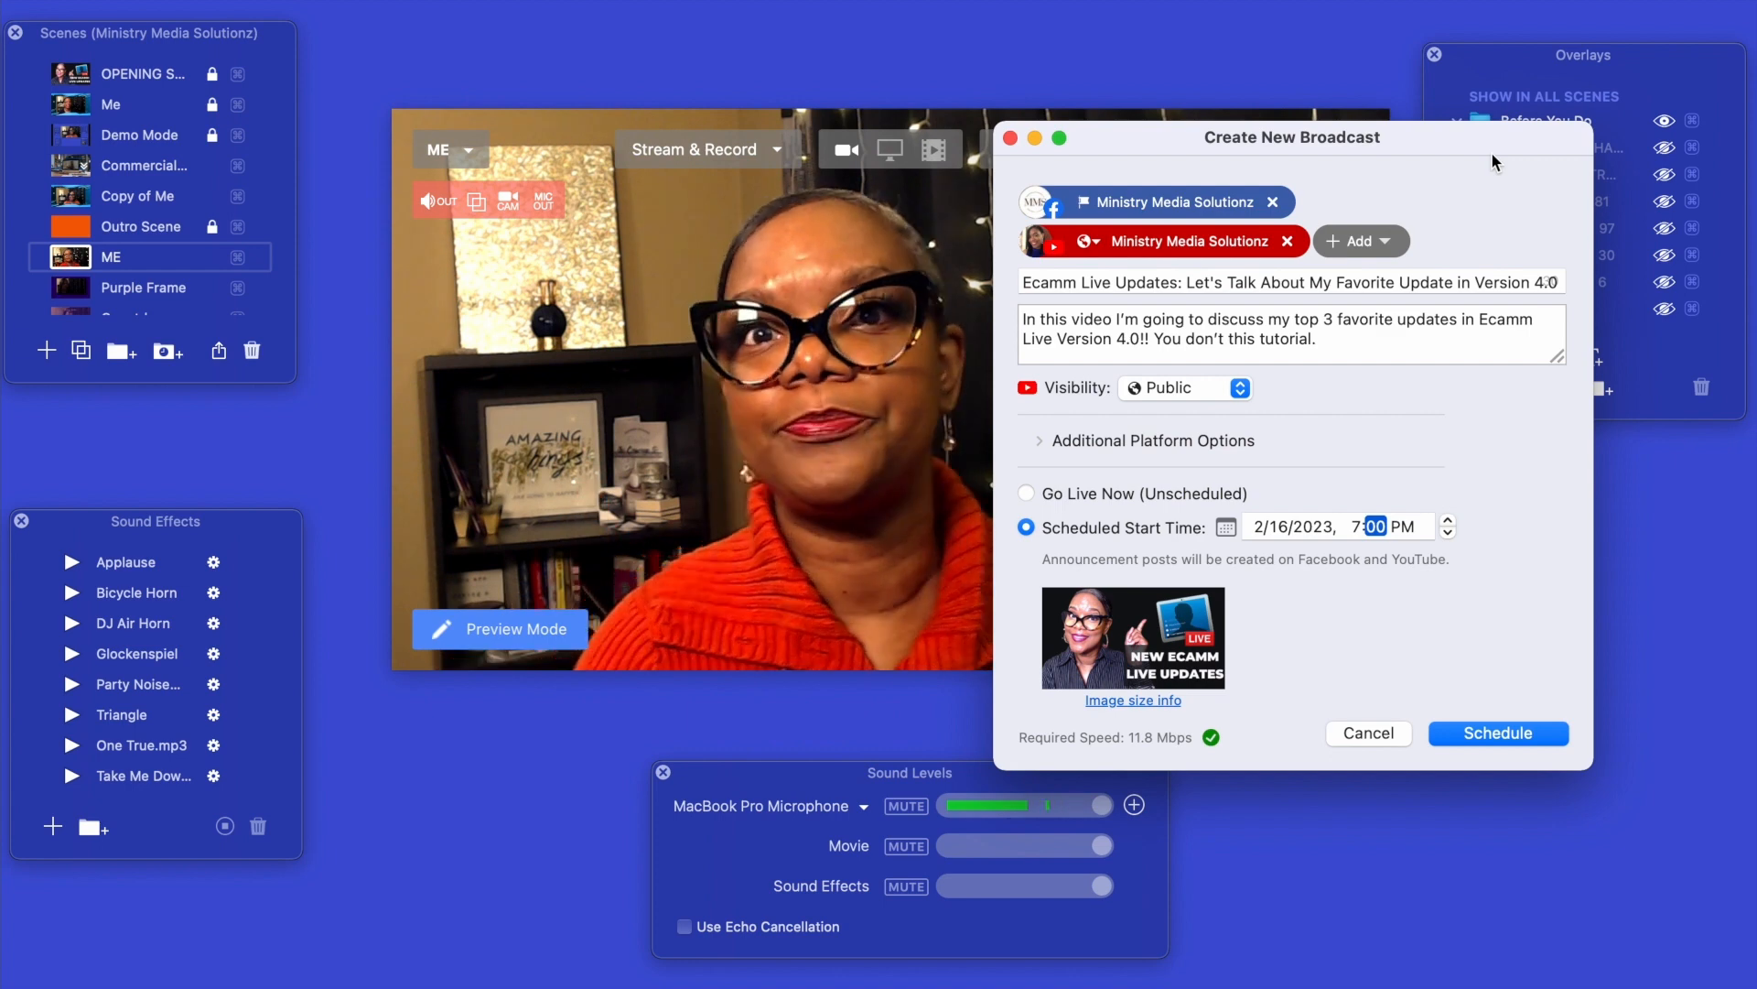
left_click_drag(1435, 146, 1524, 137)
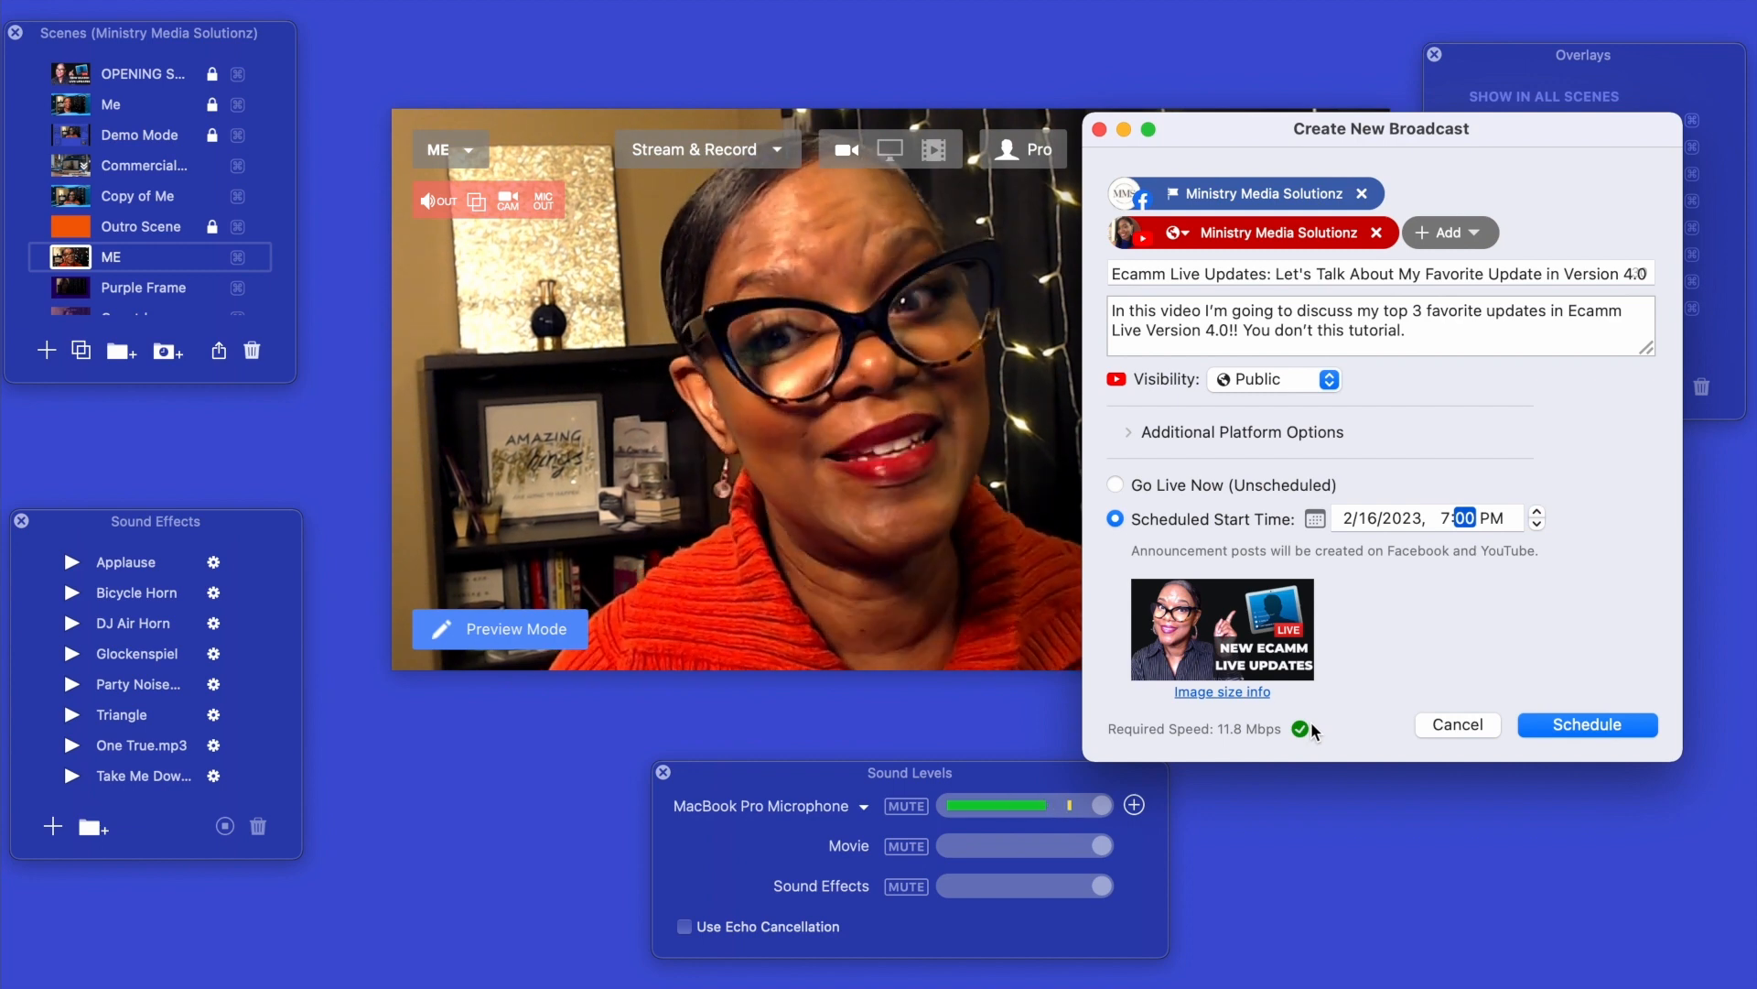
left_click(1596, 723)
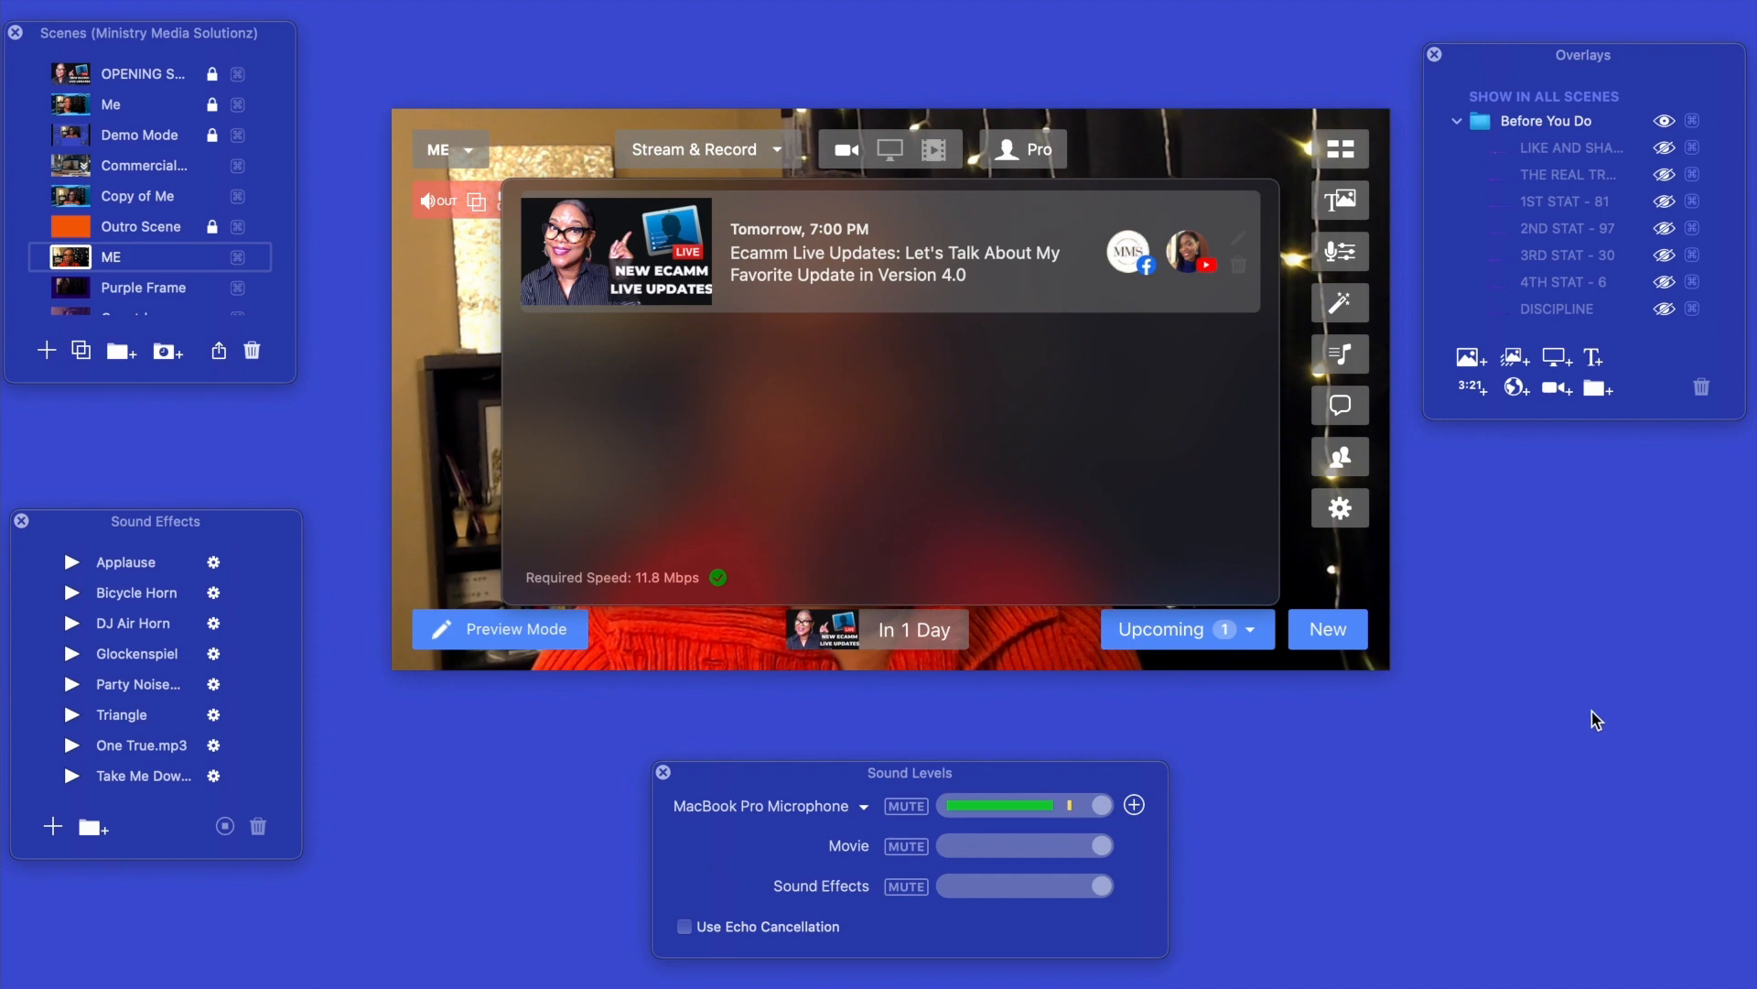
left_click(1174, 161)
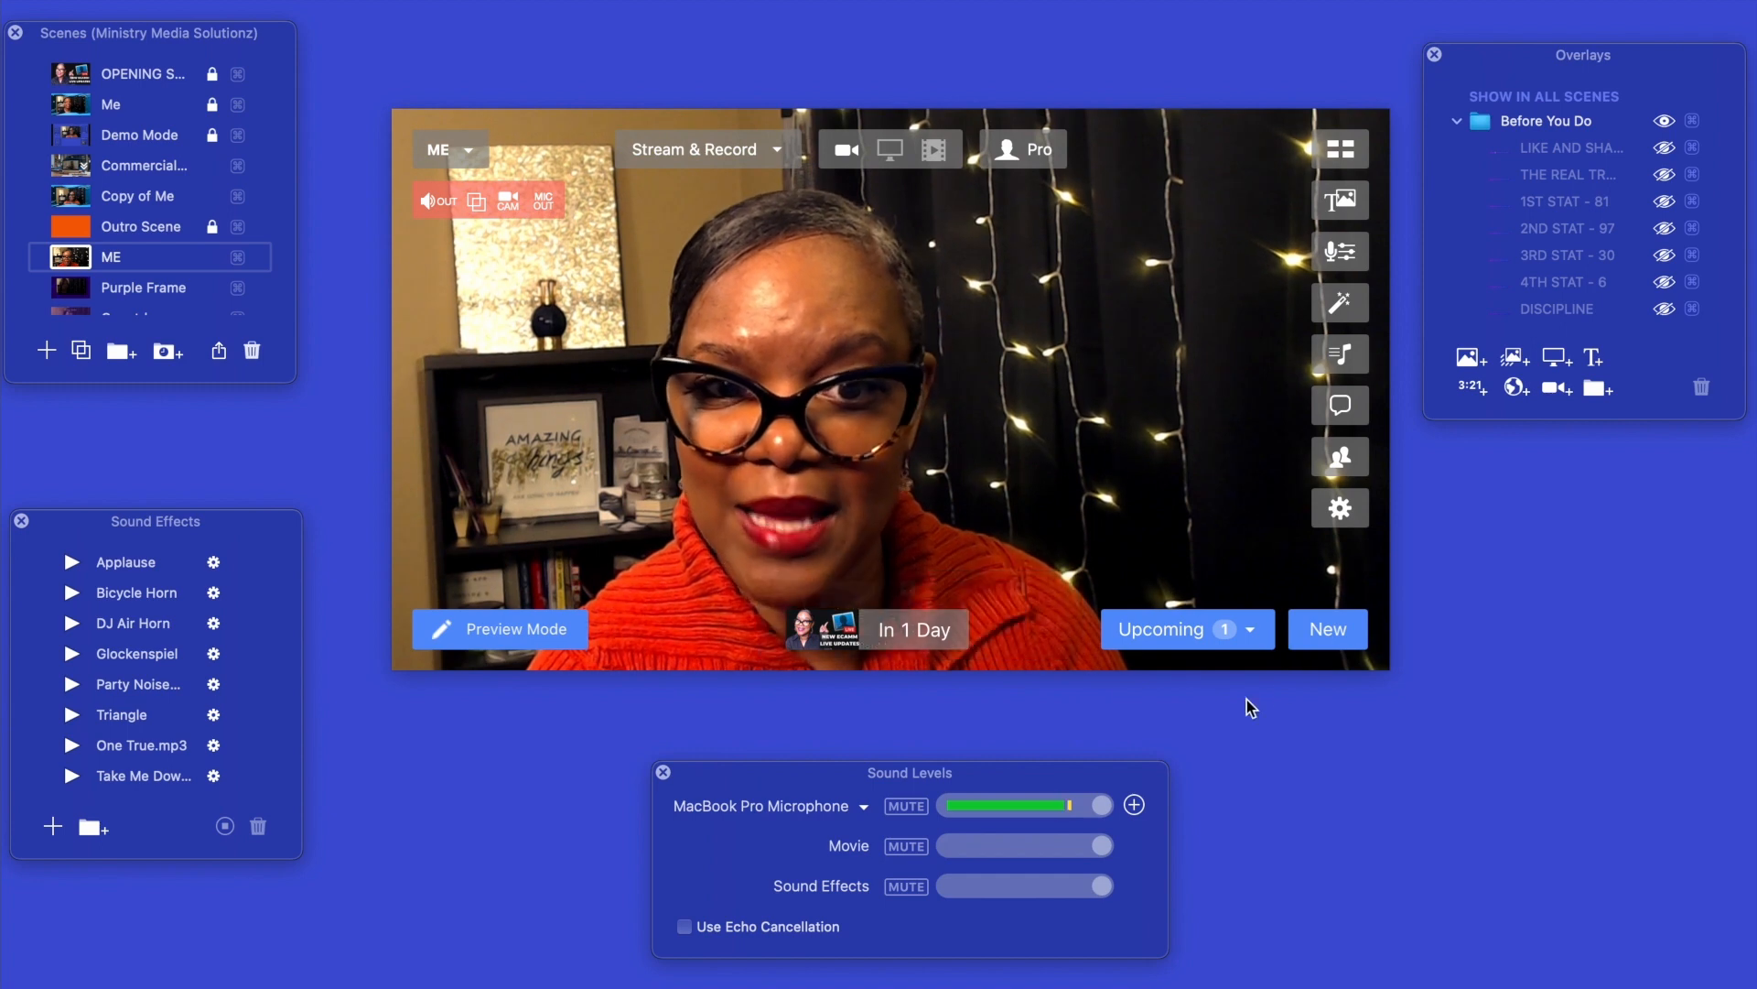
Check the scheduled broadcast's destinations and its editable details in the upcoming list, leaving the edit window without applying changes.
mouse_move(949, 632)
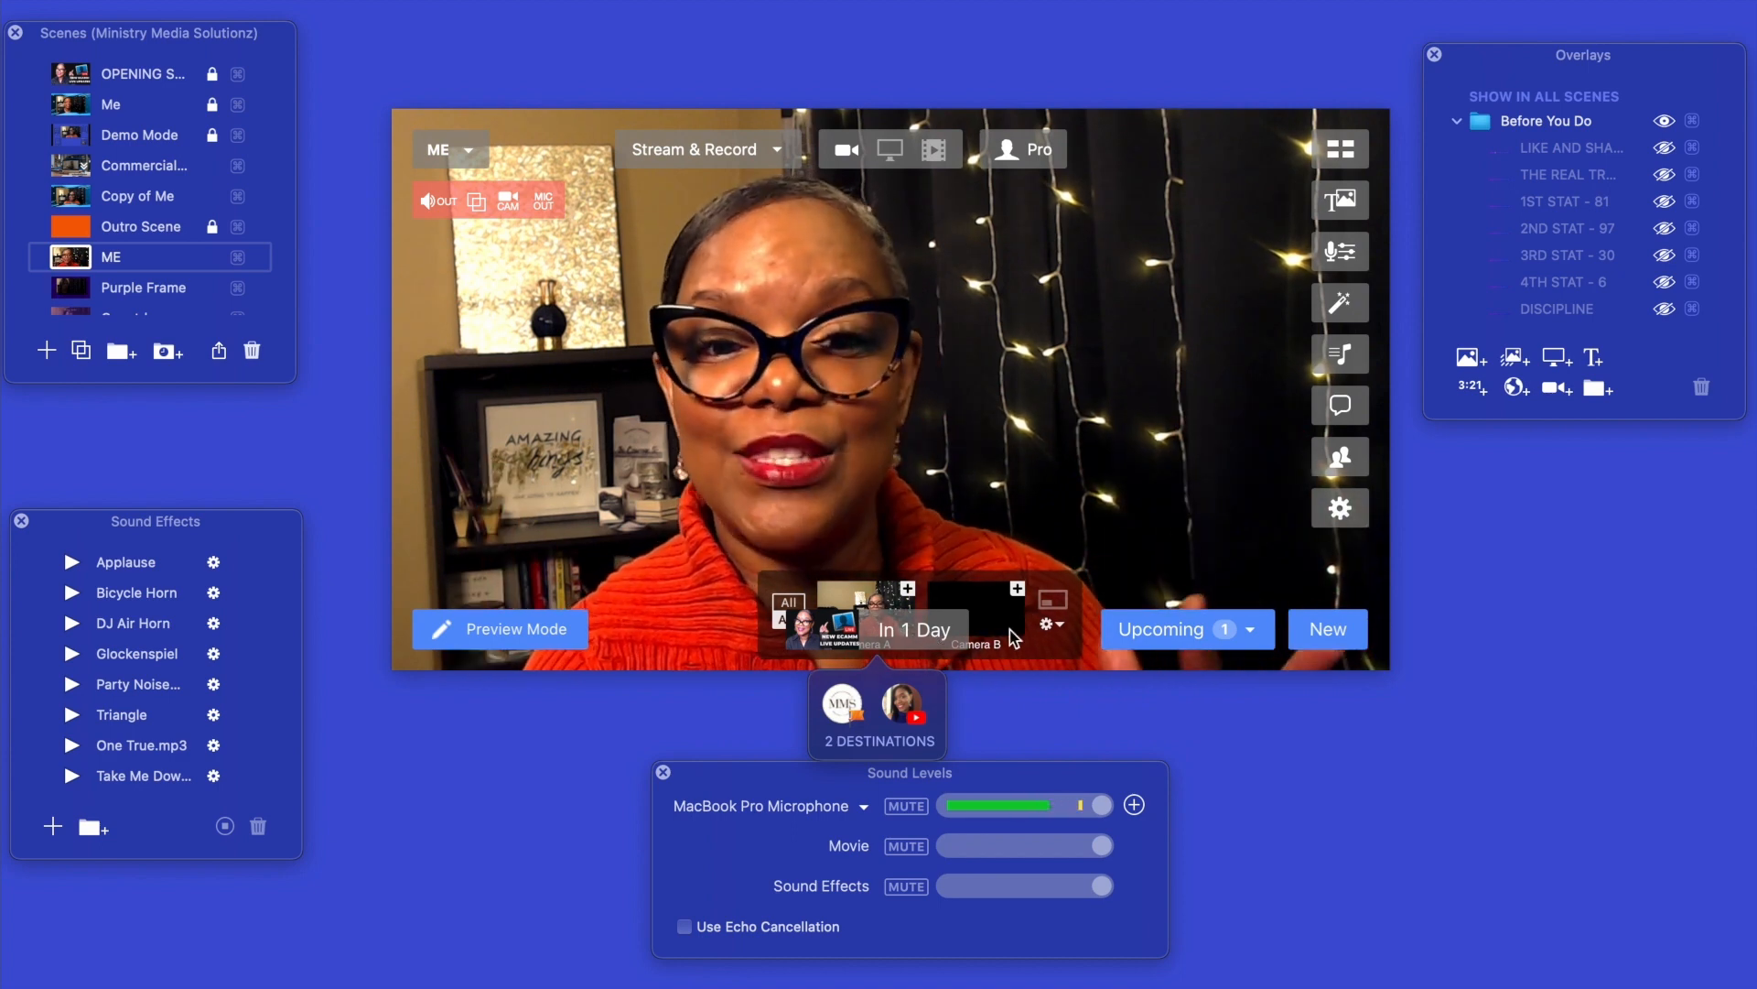
left_click(1251, 630)
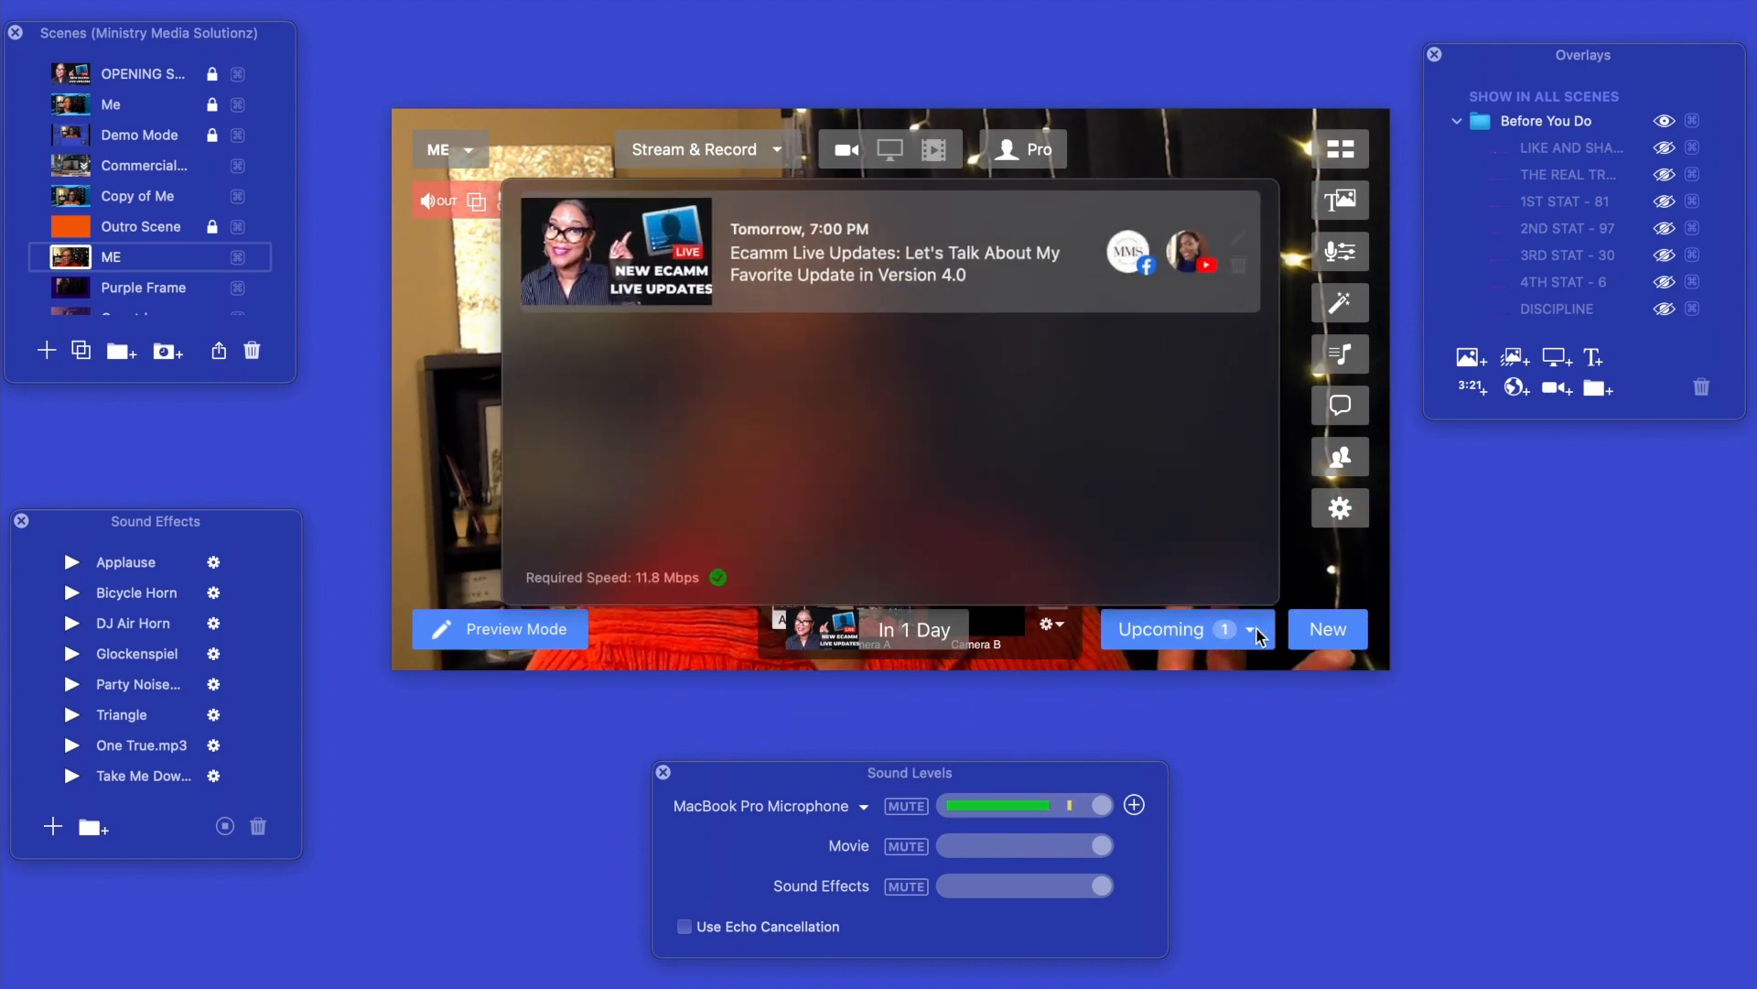
left_click(1238, 240)
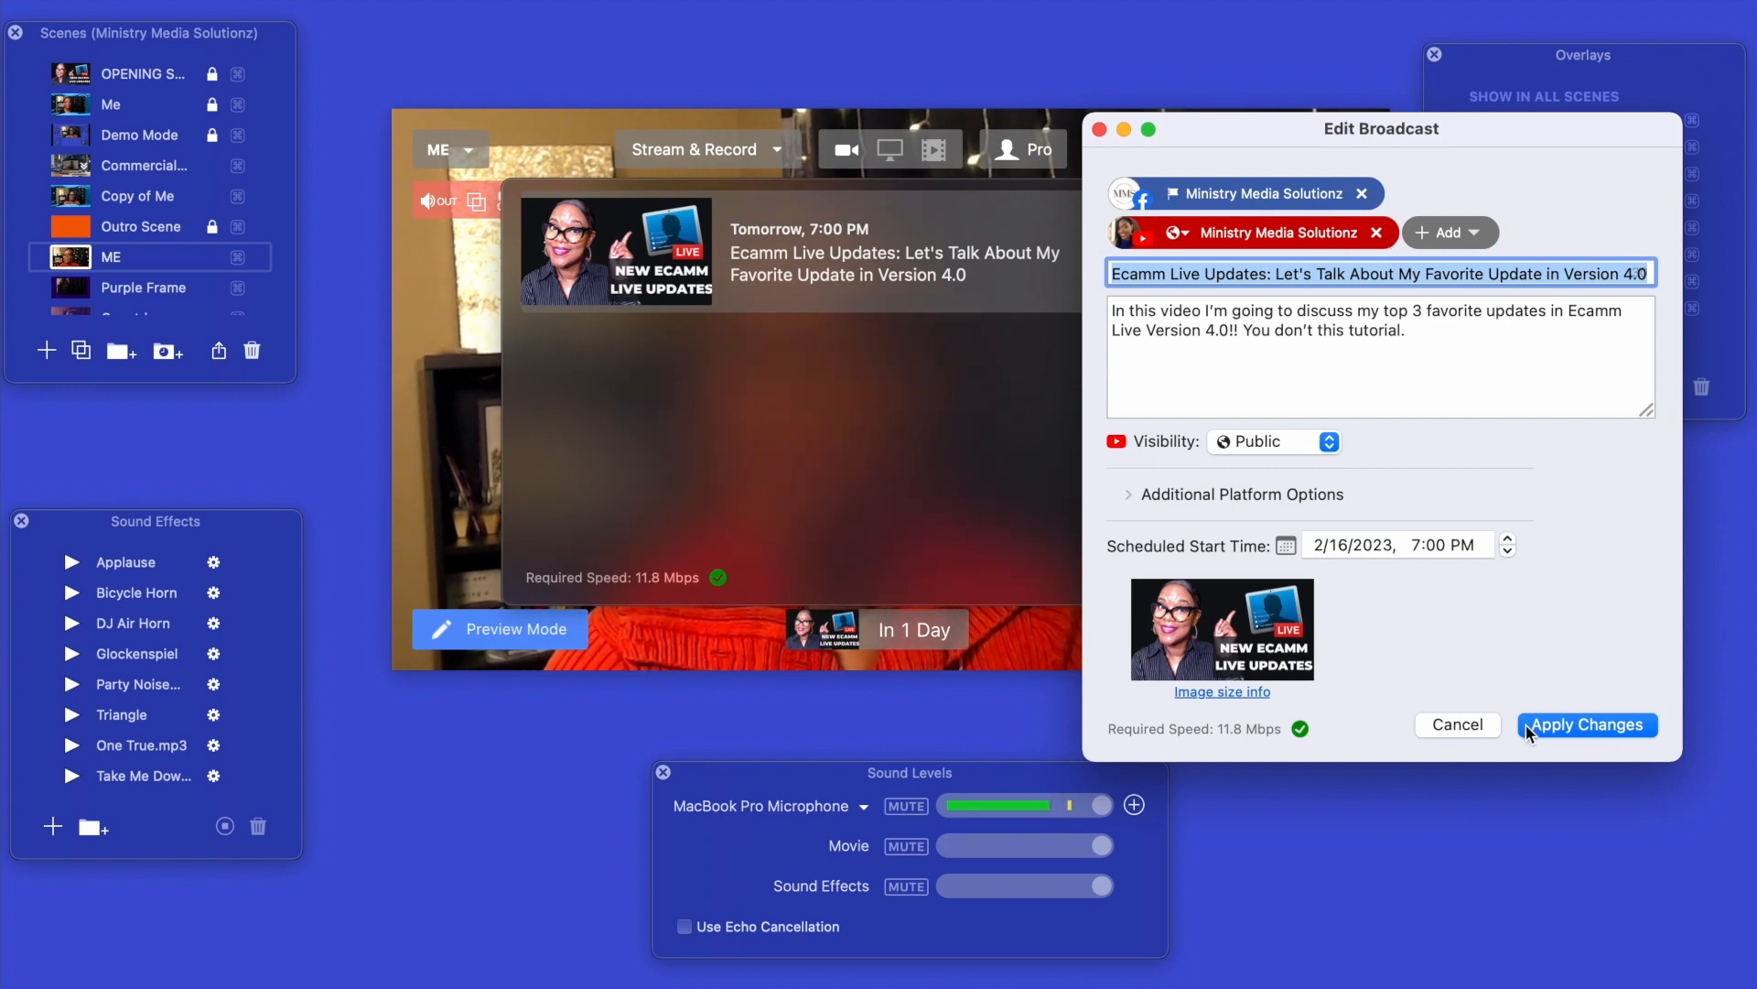
left_click(1480, 723)
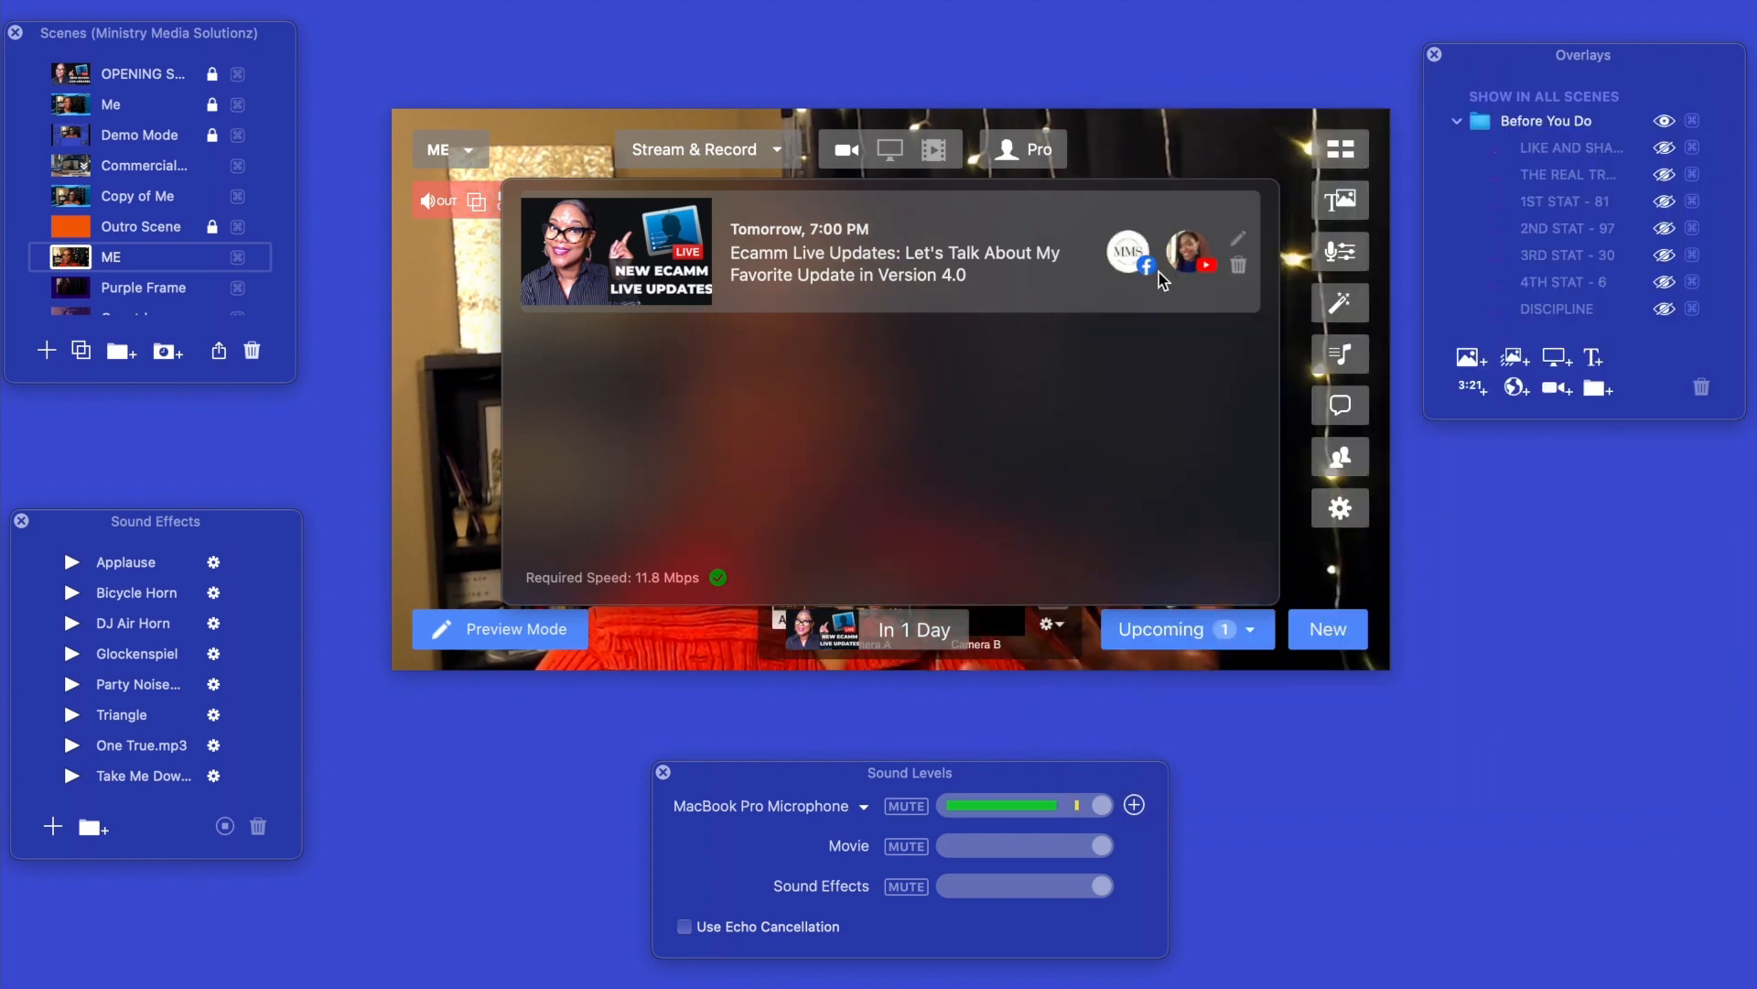
Review the Facebook destination's options for the scheduled broadcast, go to its event and close the upcoming list.
left_click(1127, 261)
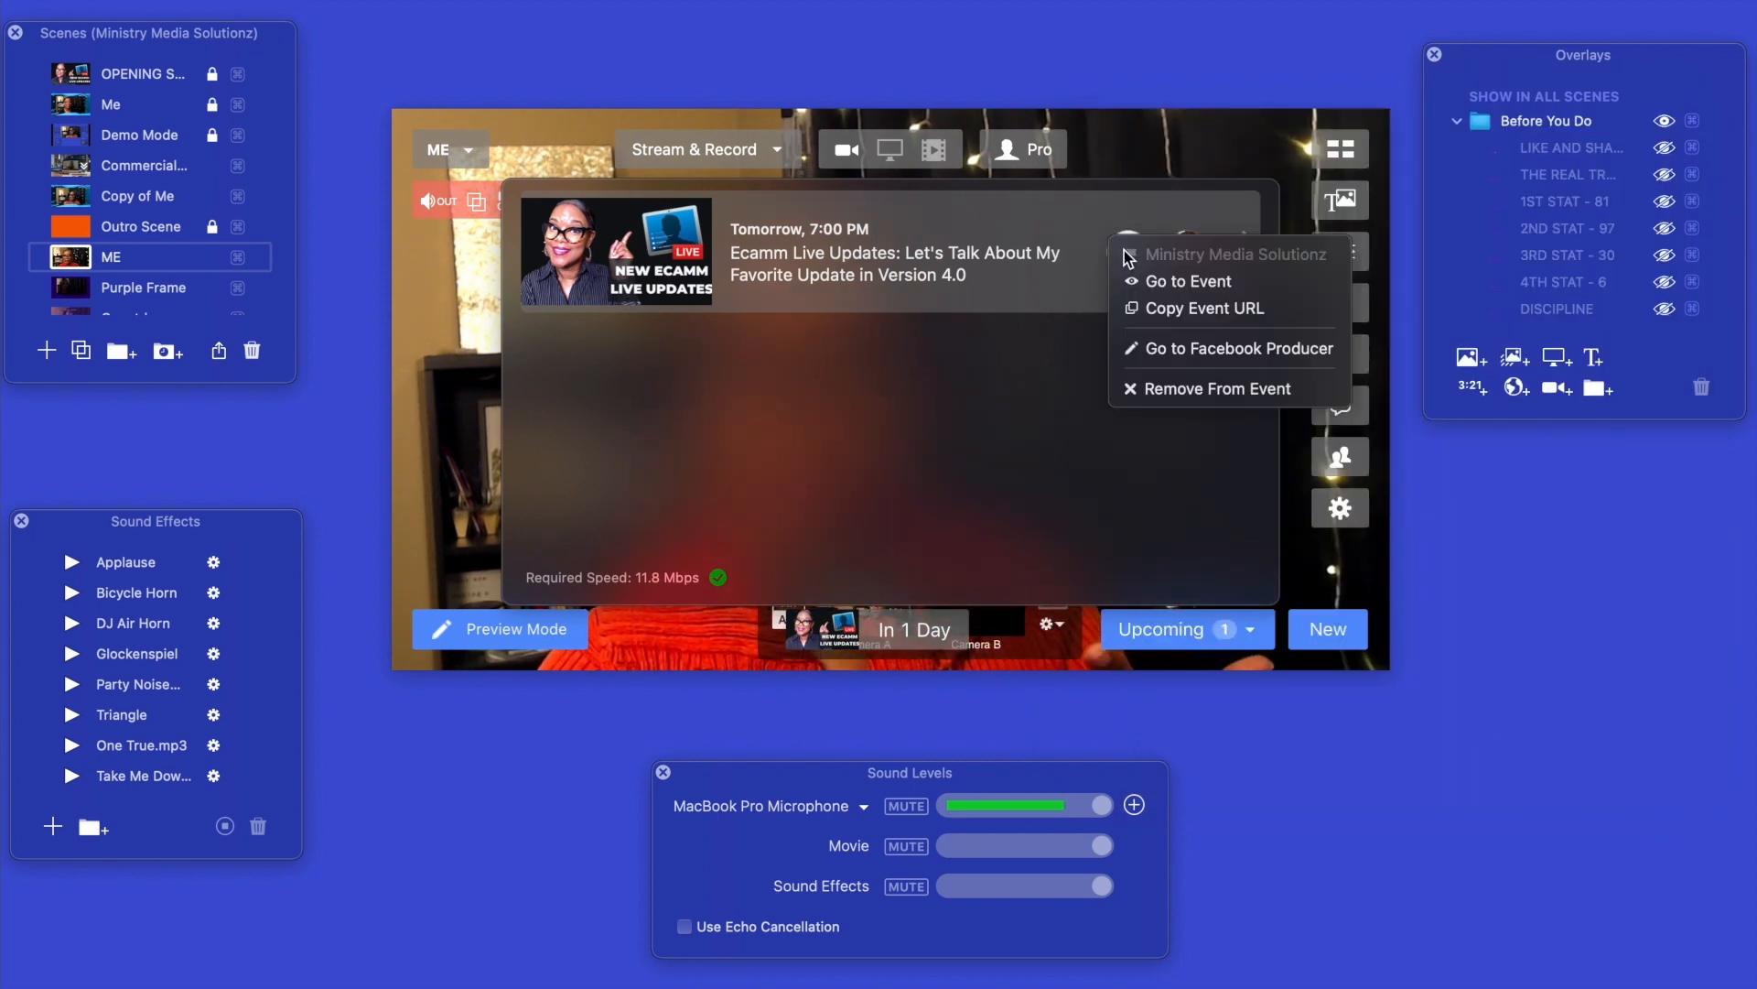
left_click(1062, 233)
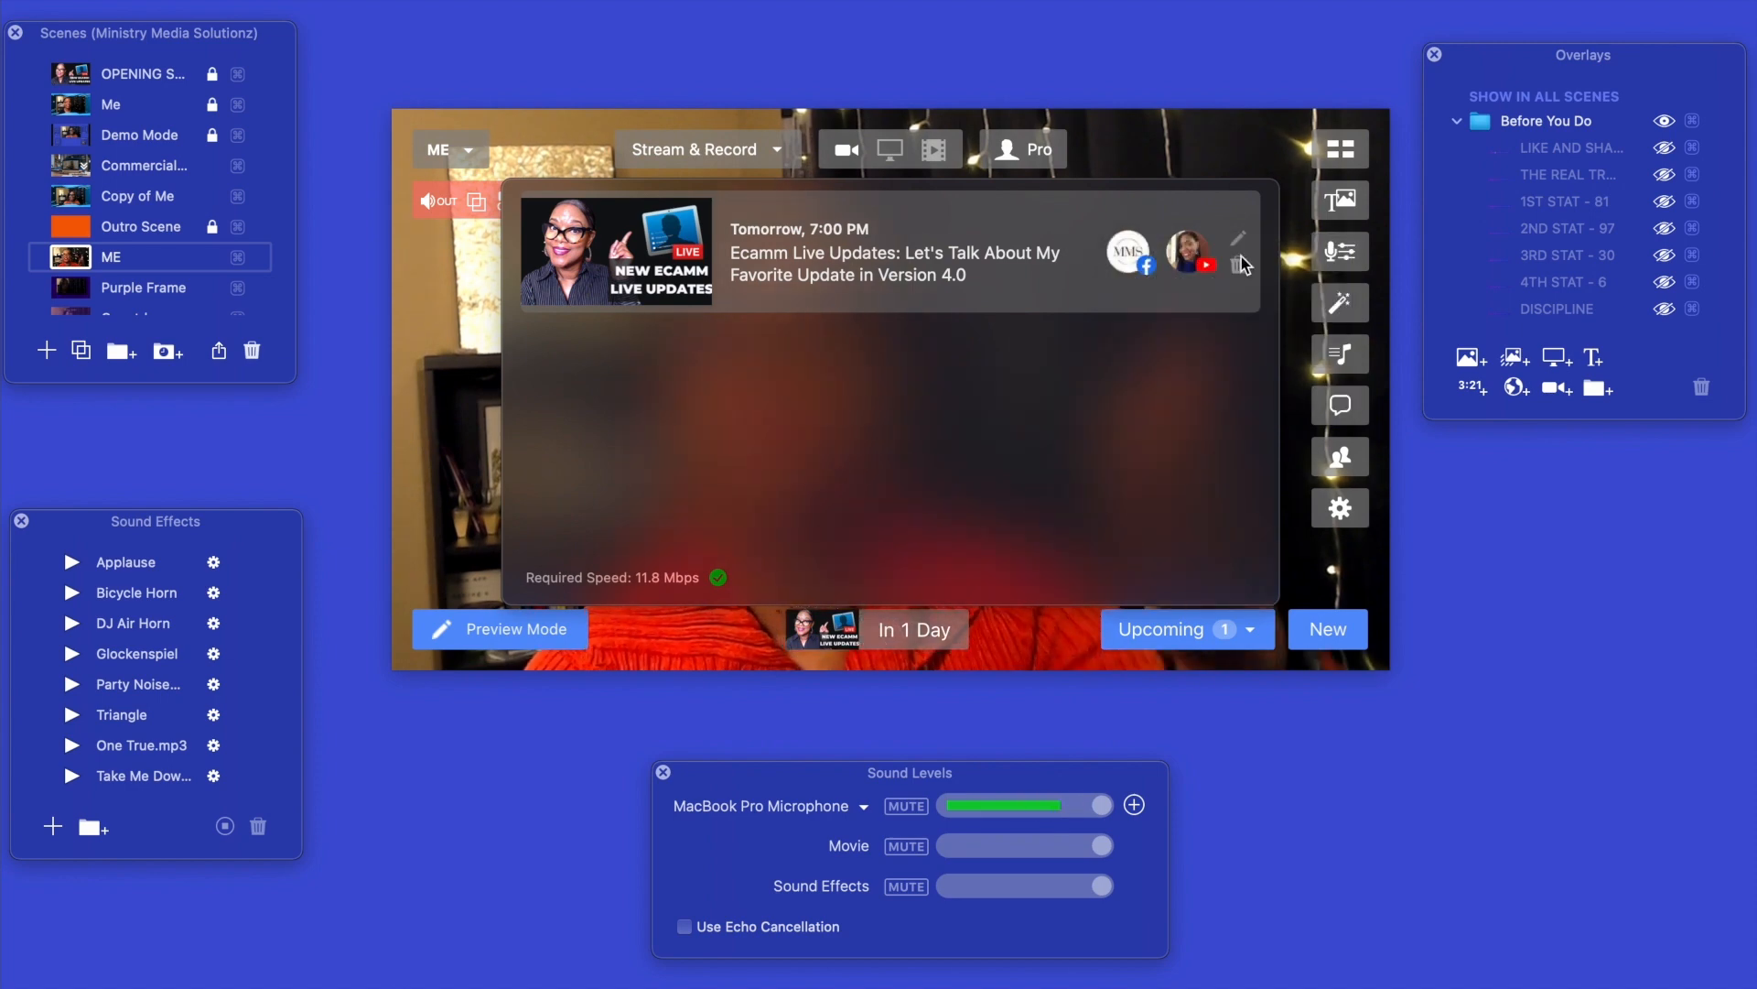
left_click(1139, 255)
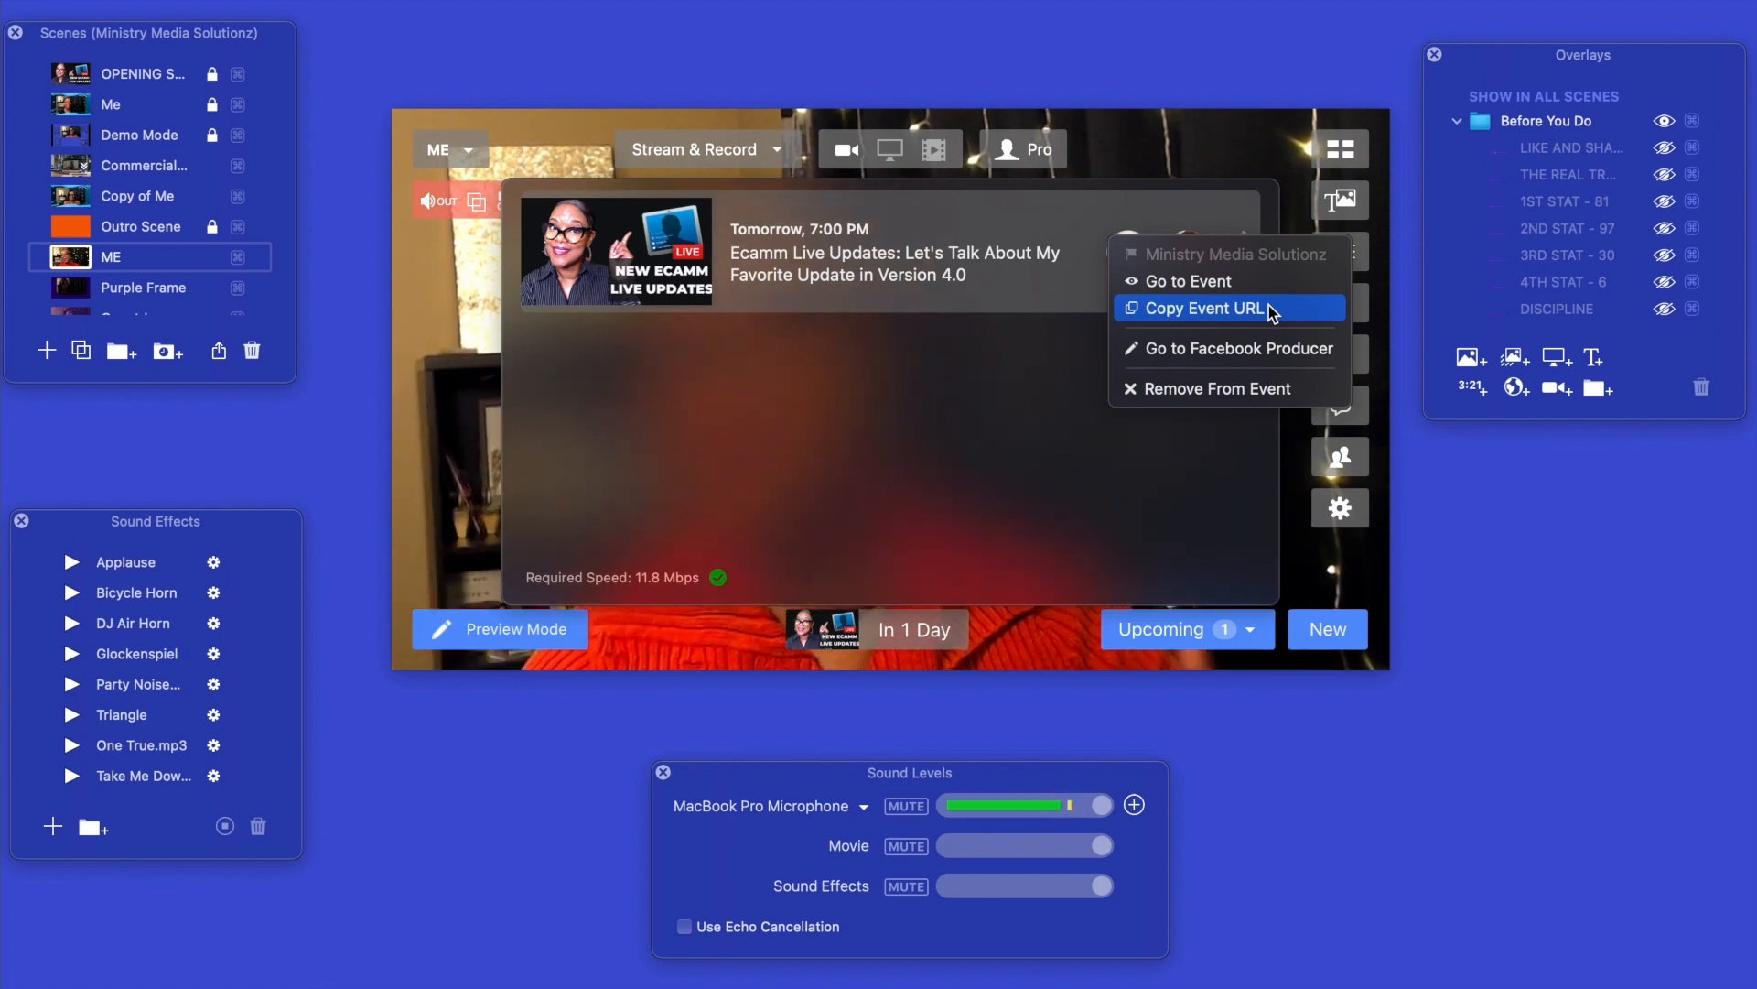
left_click(1214, 285)
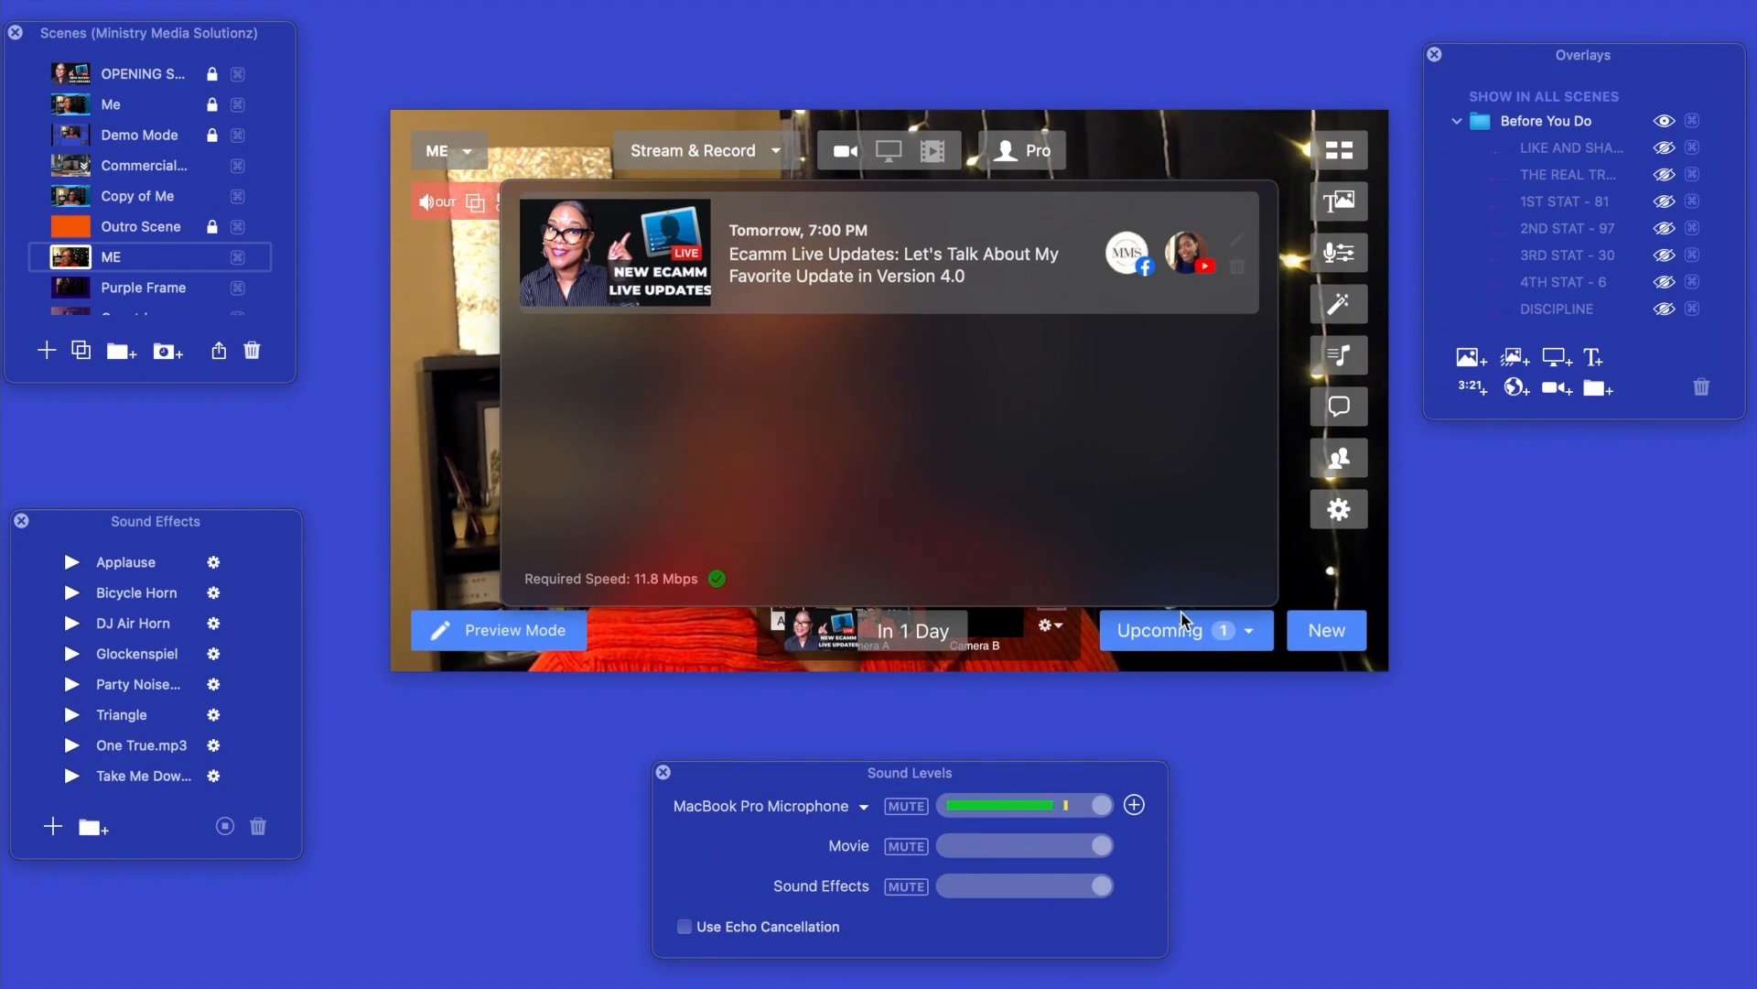
left_click(1162, 633)
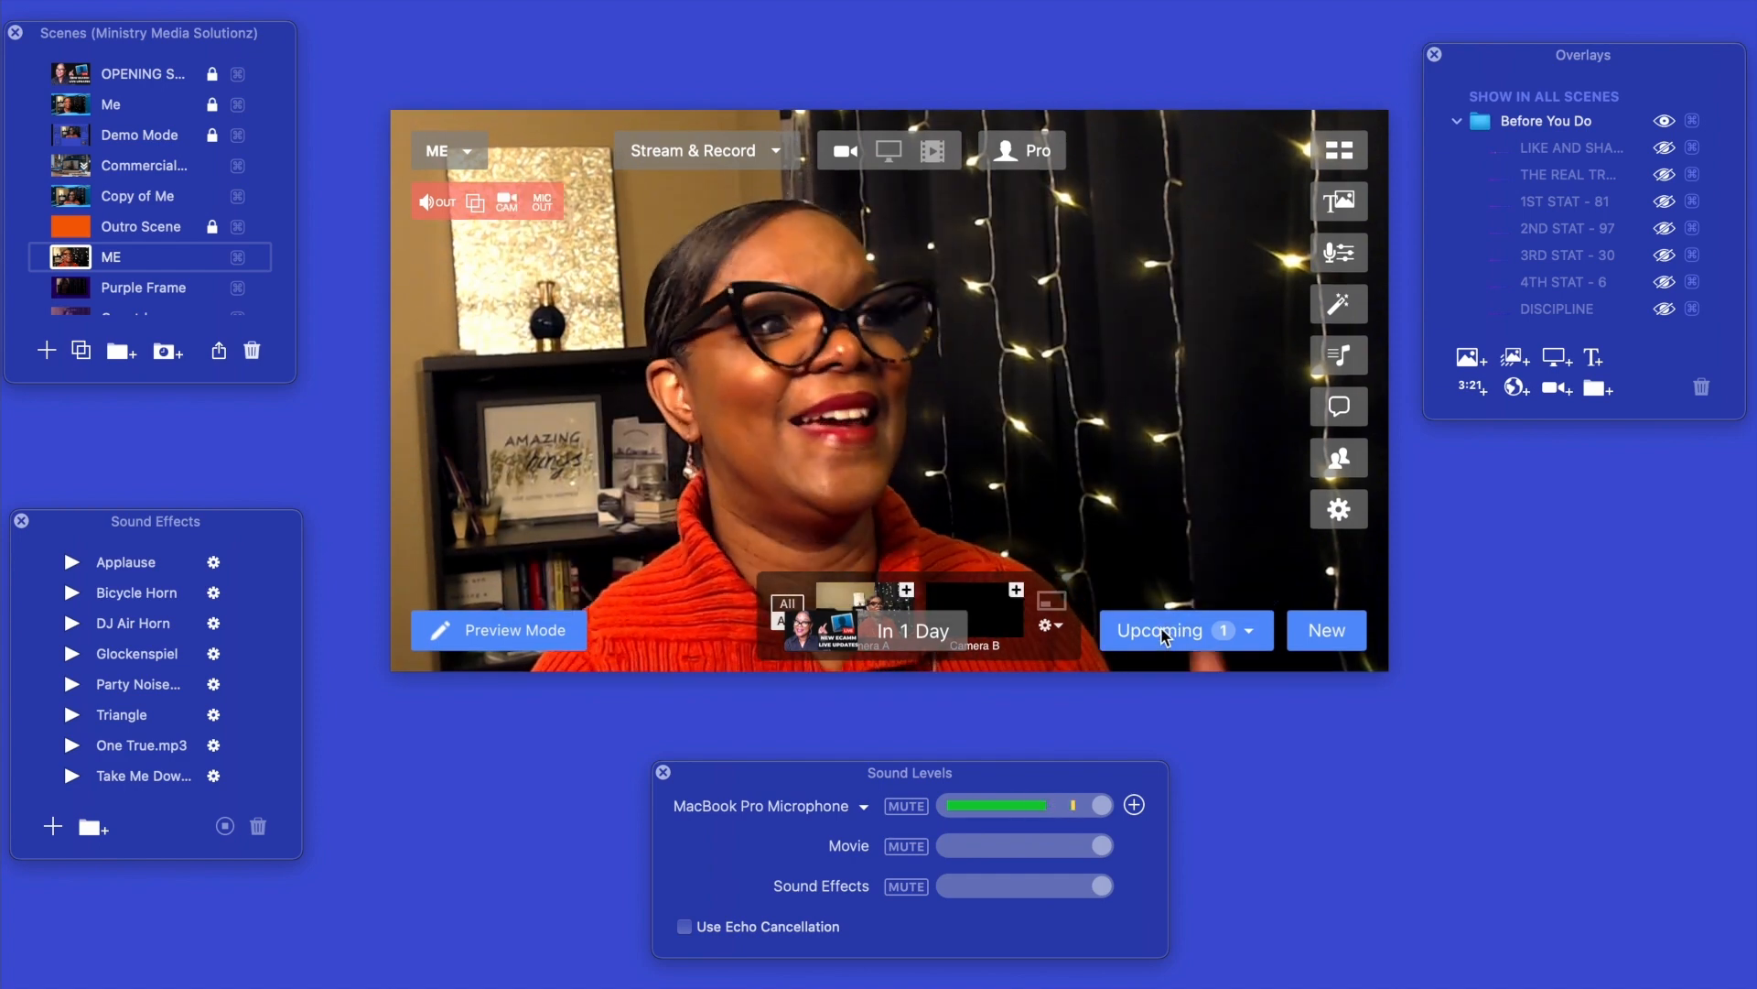